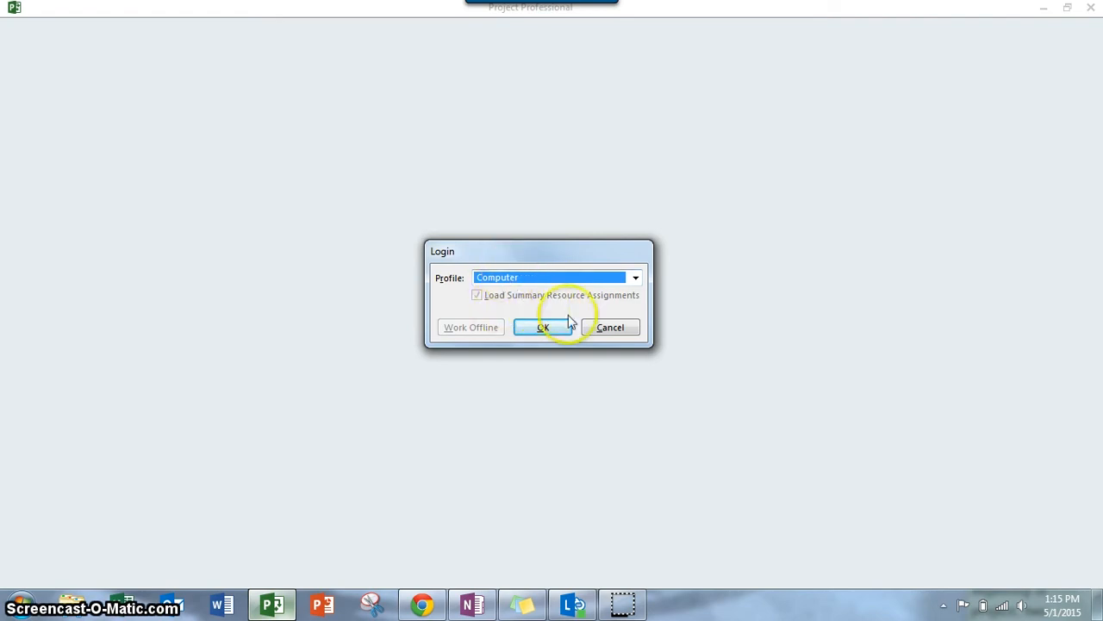
Log in with the Computer profile and create a blank project
{"action": "left_click", "coordinate": [543, 328]}
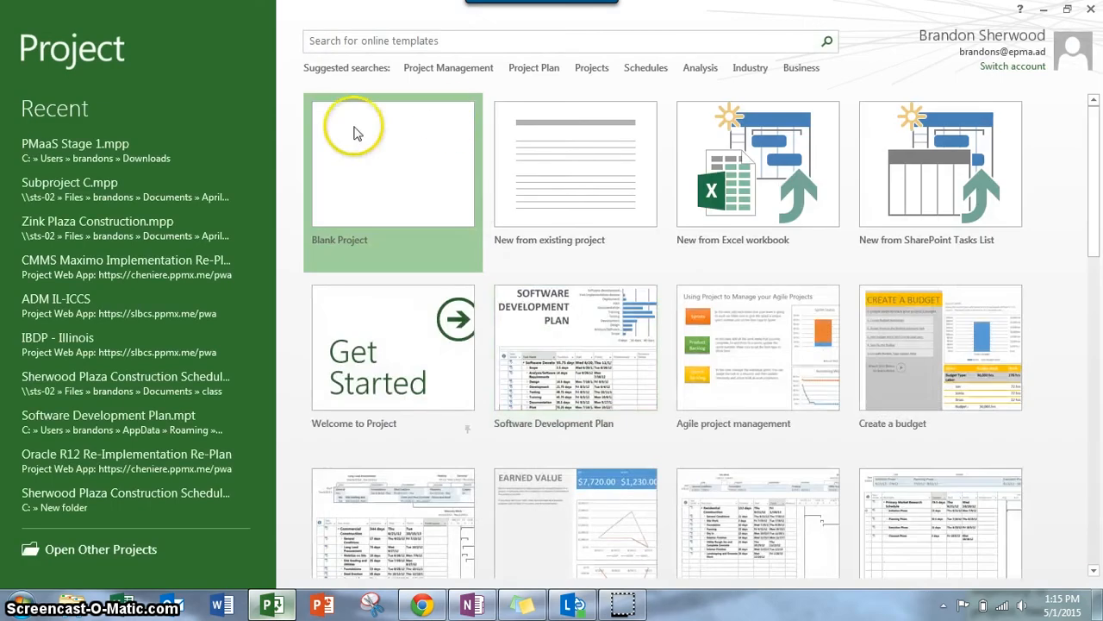
{"action": "left_click", "coordinate": [336, 186]}
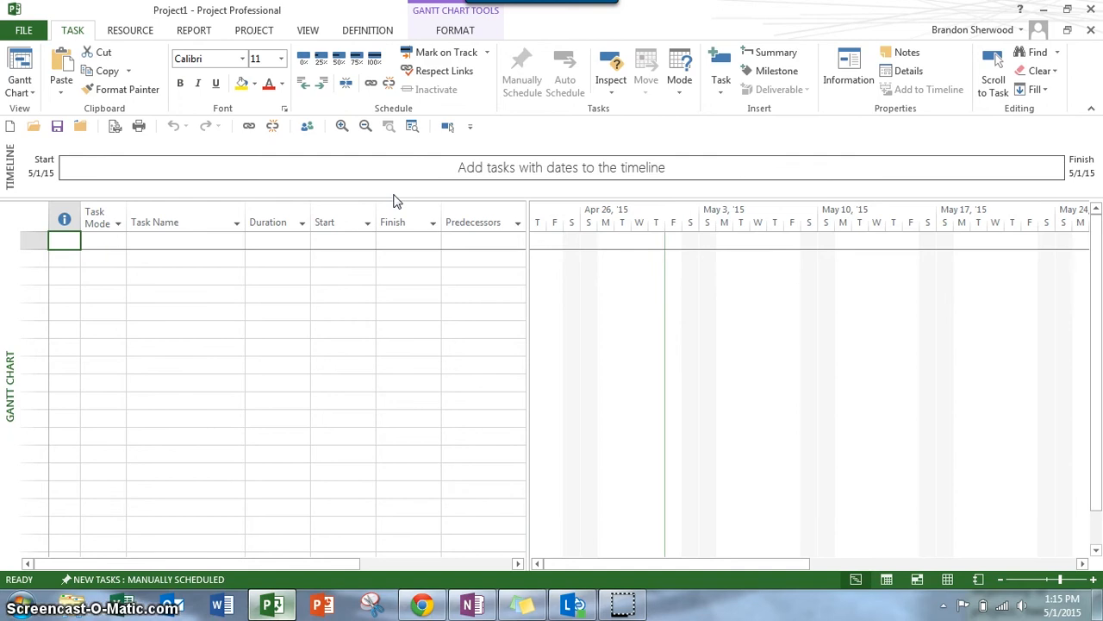
Review the project's scheduling options, including the week start day and default start time choices
{"action": "left_click", "coordinate": [18, 35]}
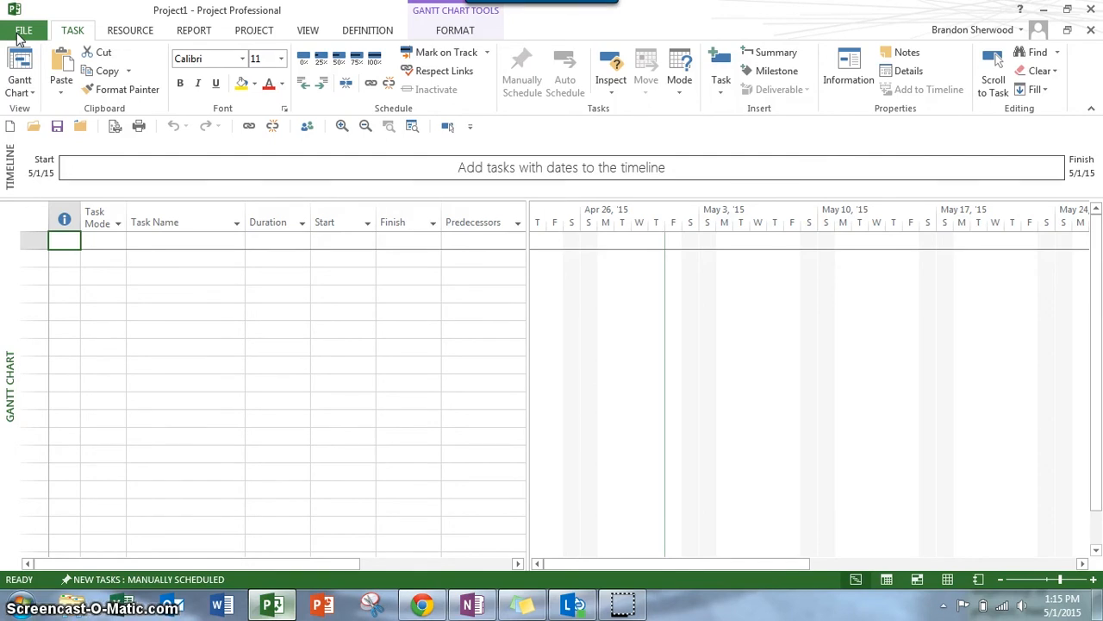
{"action": "left_click", "coordinate": [19, 33]}
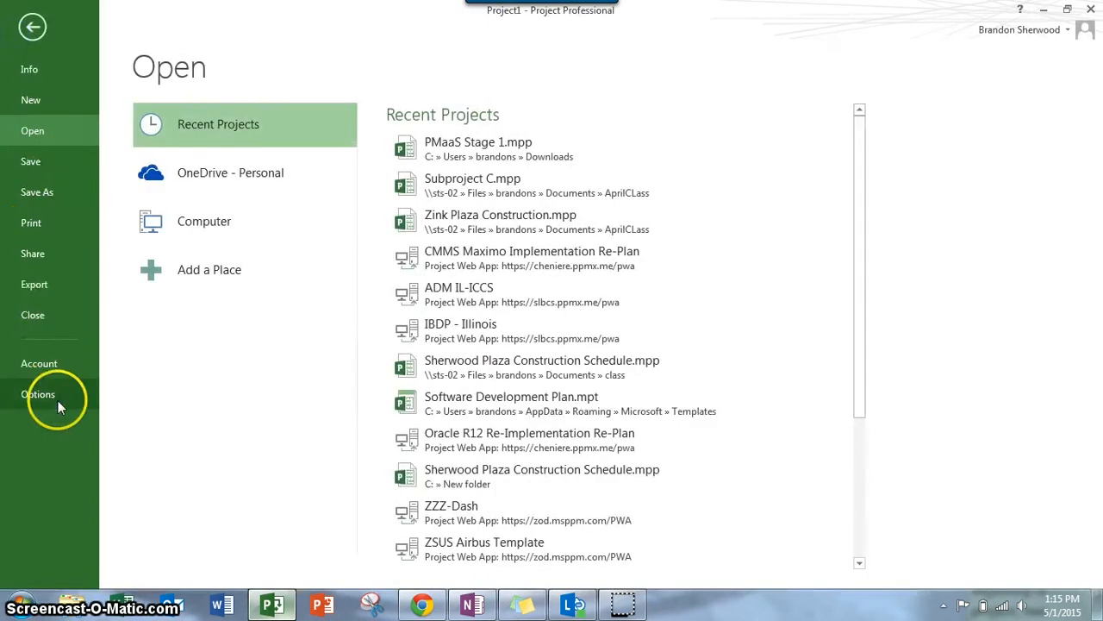
{"action": "left_click", "coordinate": [38, 394]}
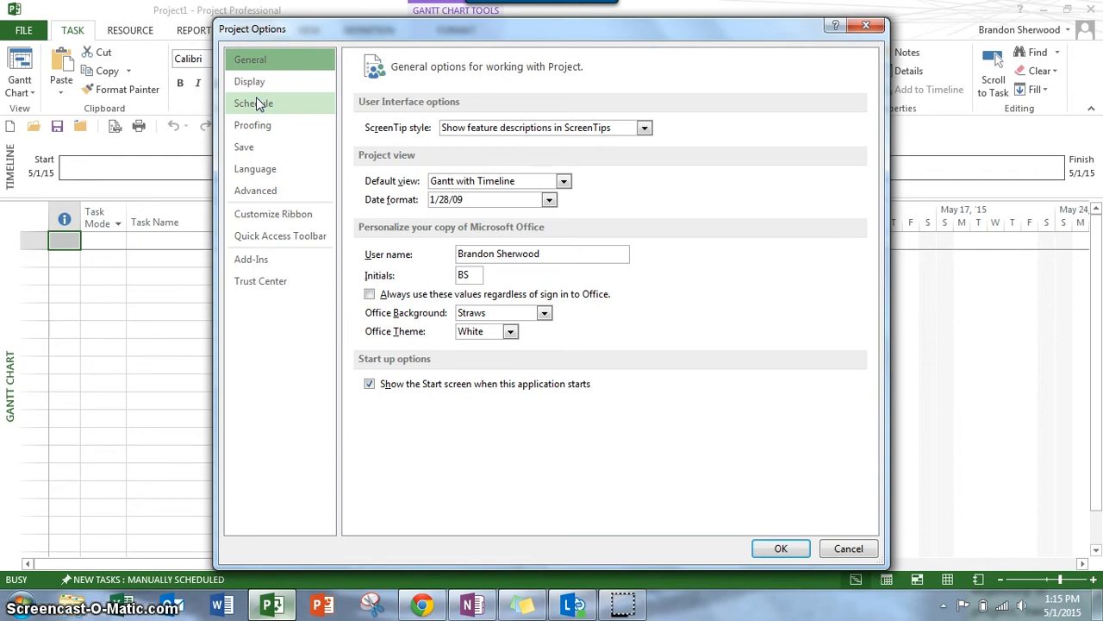
{"action": "left_click", "coordinate": [258, 103]}
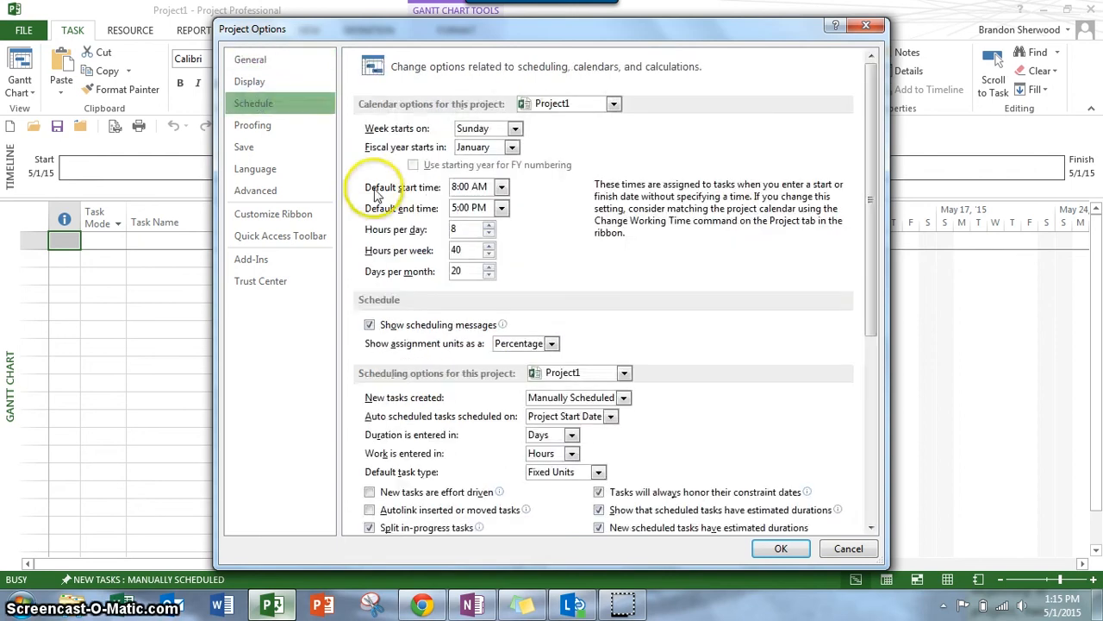
{"action": "left_click", "coordinate": [516, 129]}
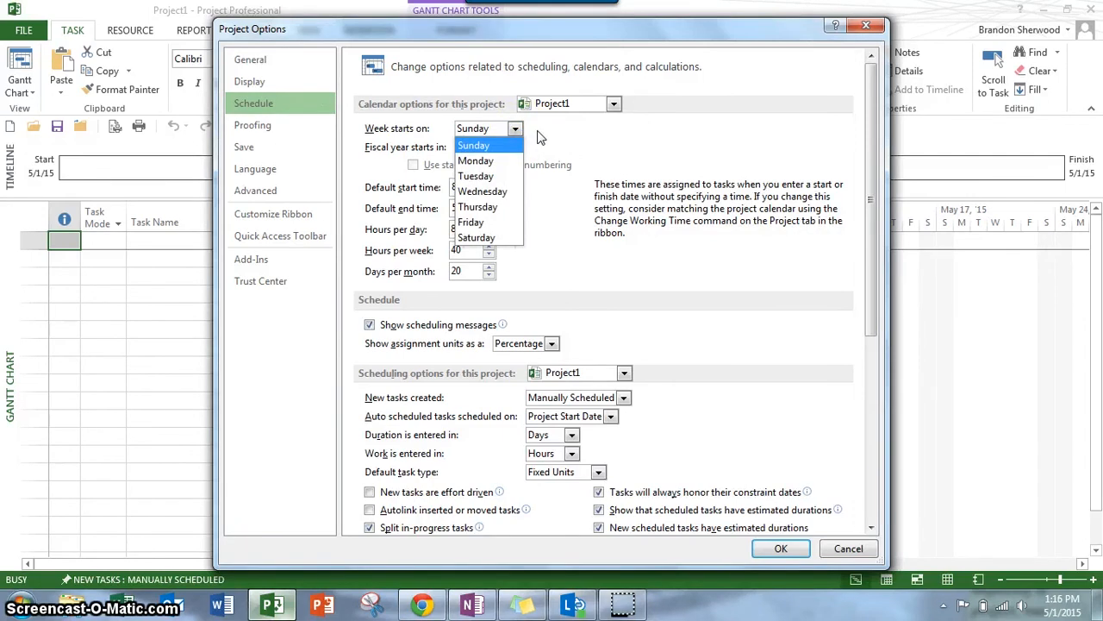
{"action": "left_click", "coordinate": [540, 138]}
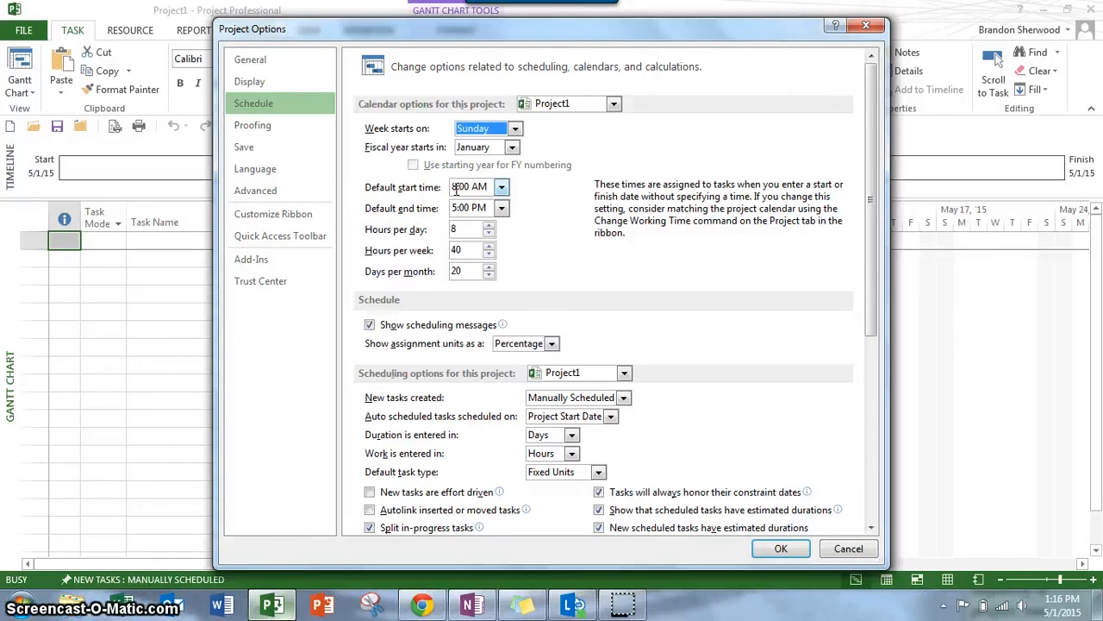
{"action": "left_click", "coordinate": [501, 187]}
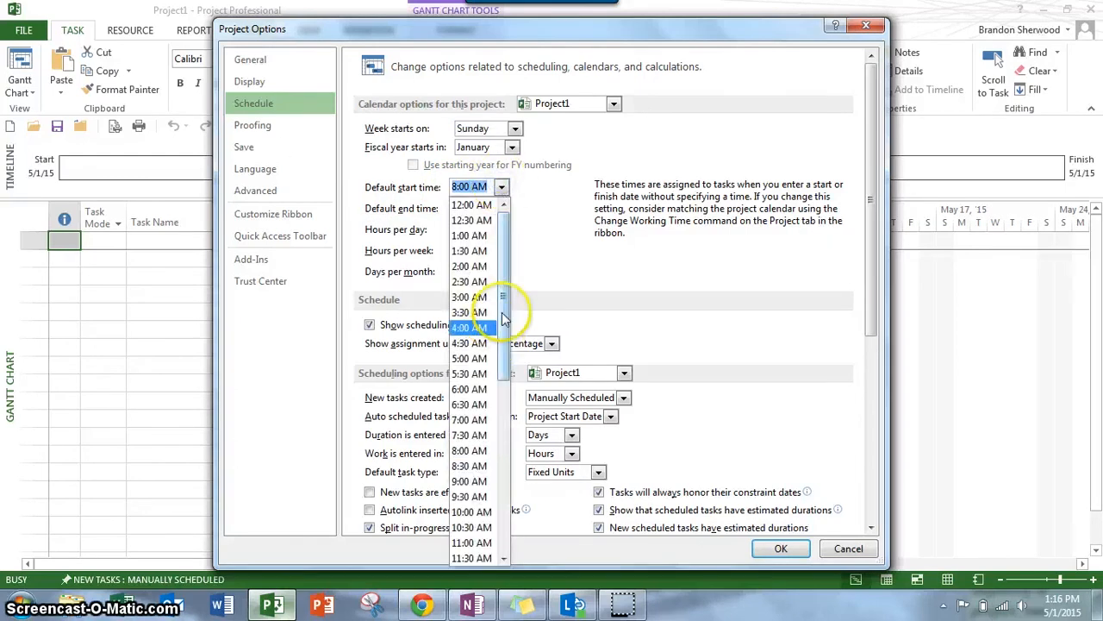
{"action": "left_click_drag", "start_coordinate": [504, 319], "coordinate": [505, 185]}
{"action": "left_click", "coordinate": [502, 187]}
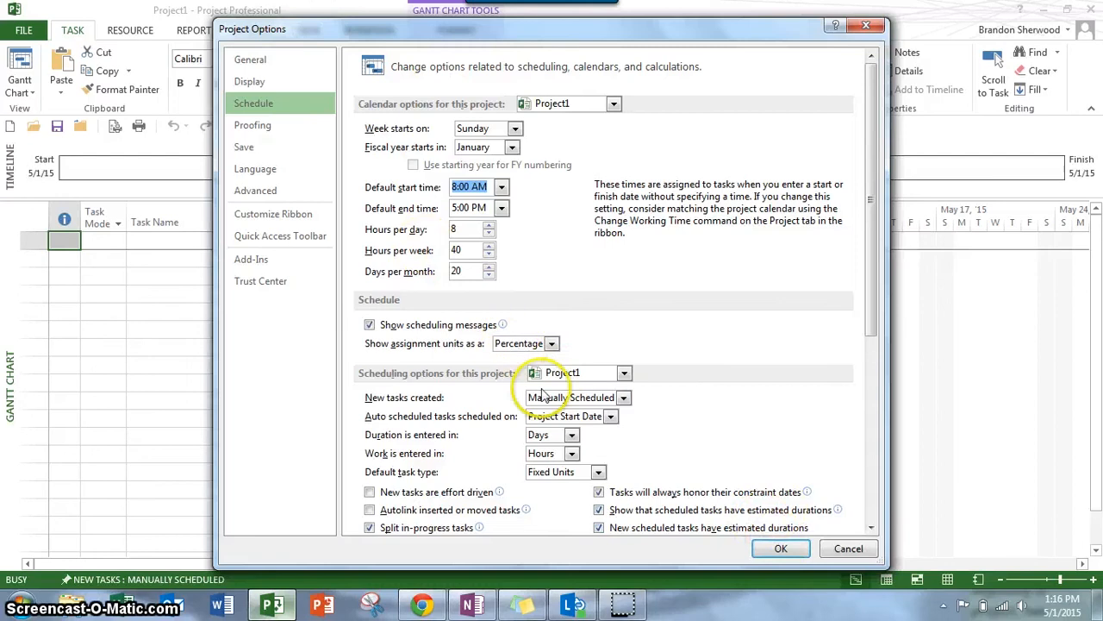
{"action": "left_click", "coordinate": [780, 550]}
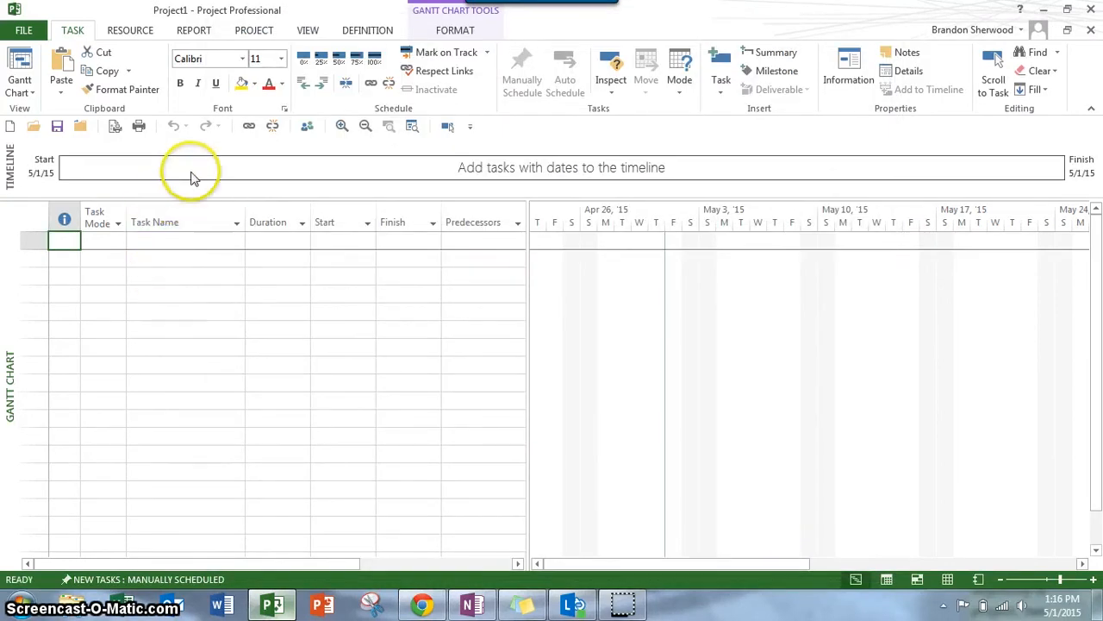
Create a base calendar named Construction Schedule as a copy of the Standard calendar
{"action": "left_click", "coordinate": [255, 33]}
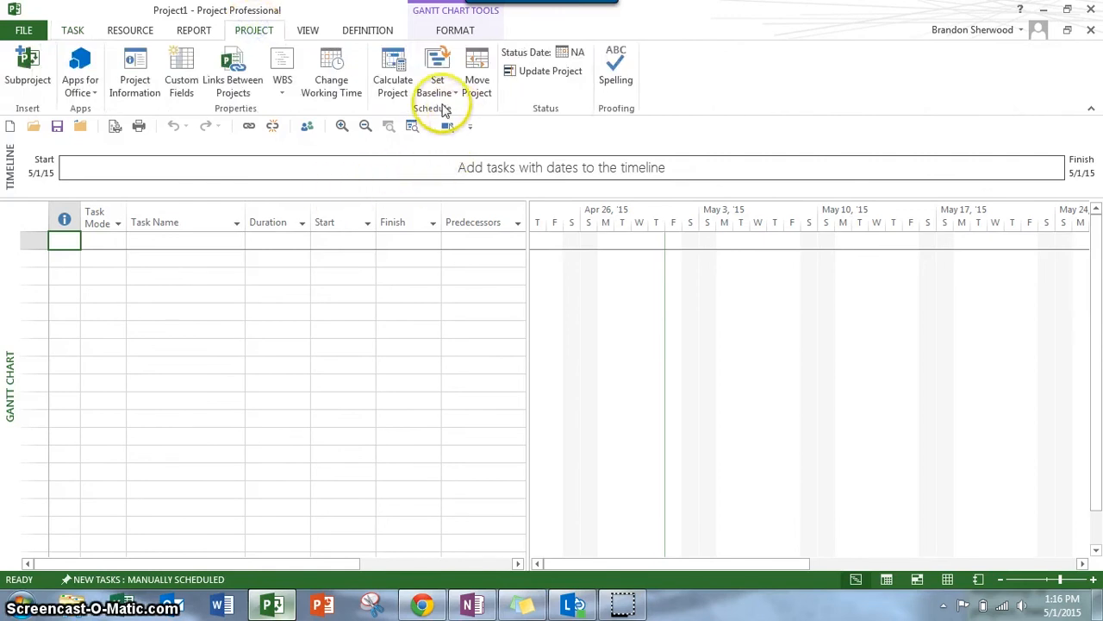
{"action": "left_click", "coordinate": [334, 86]}
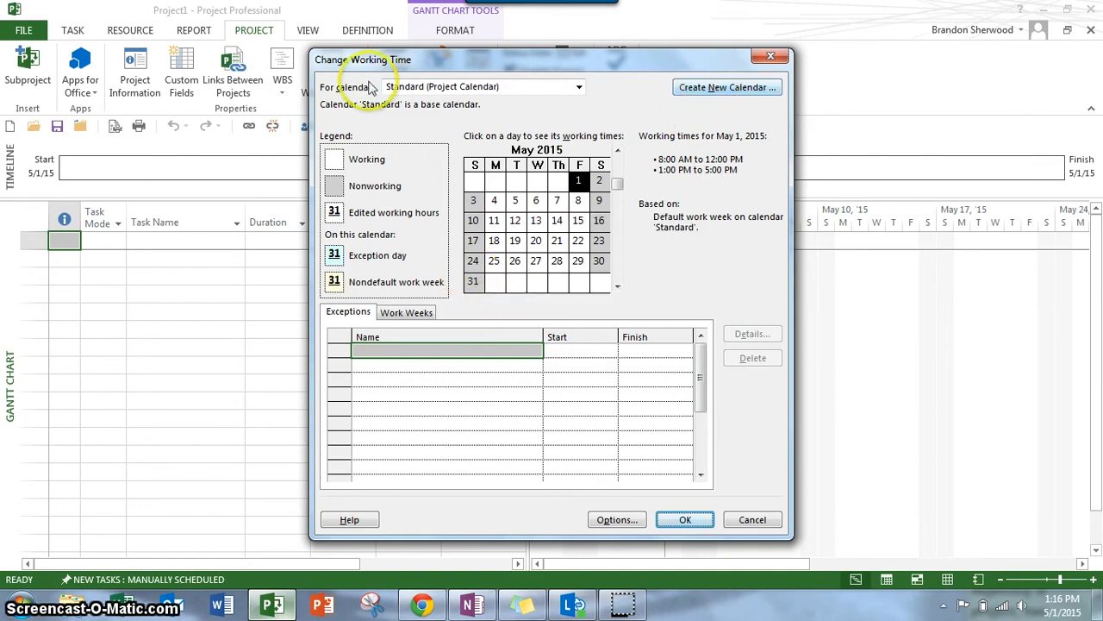
{"action": "left_click", "coordinate": [580, 89]}
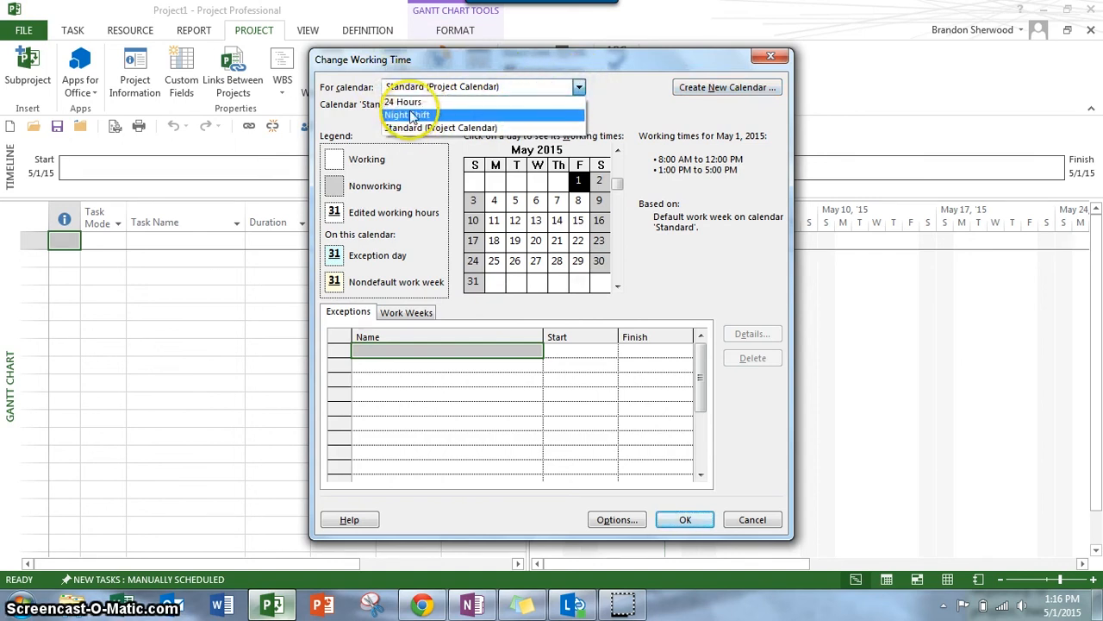
{"action": "left_click", "coordinate": [606, 114]}
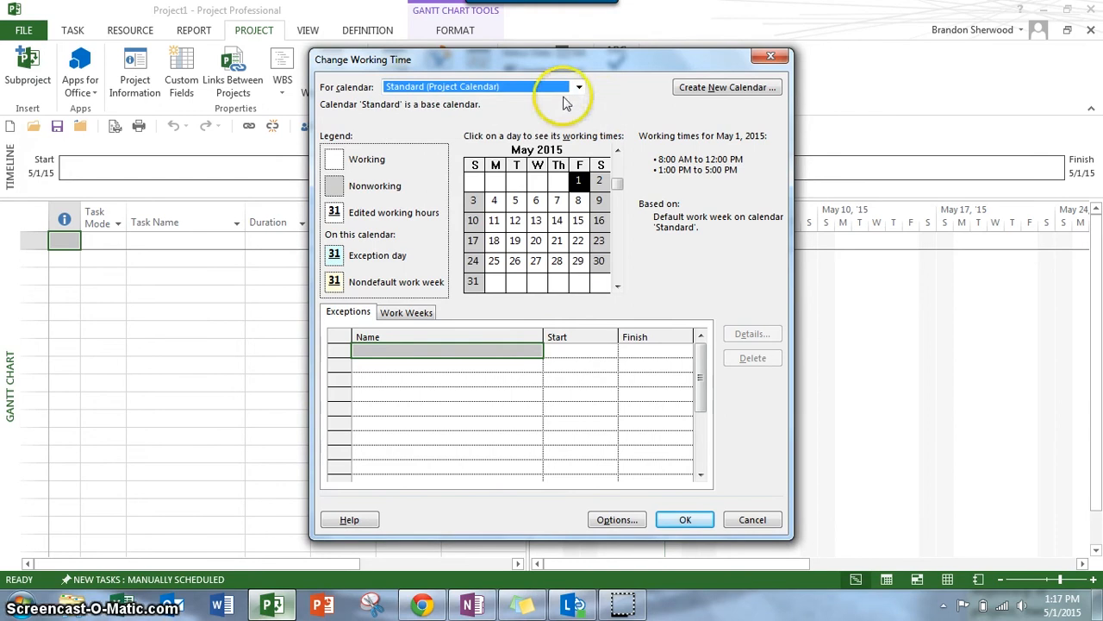
{"action": "left_click", "coordinate": [722, 87]}
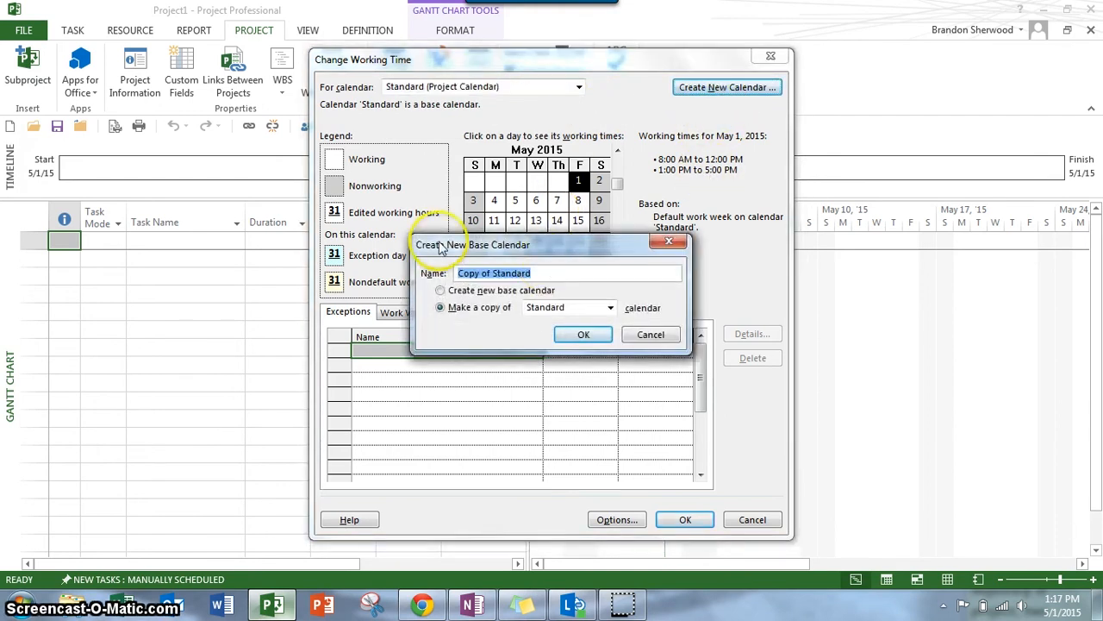
{"action": "type", "text": "Construction S"}
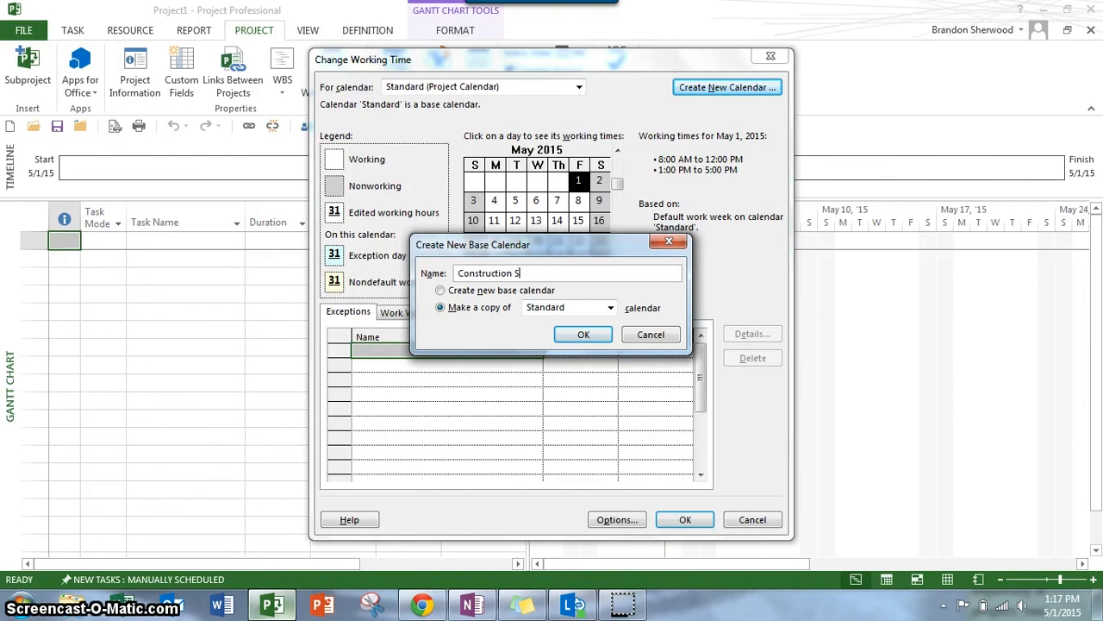
{"action": "type", "text": "chedule"}
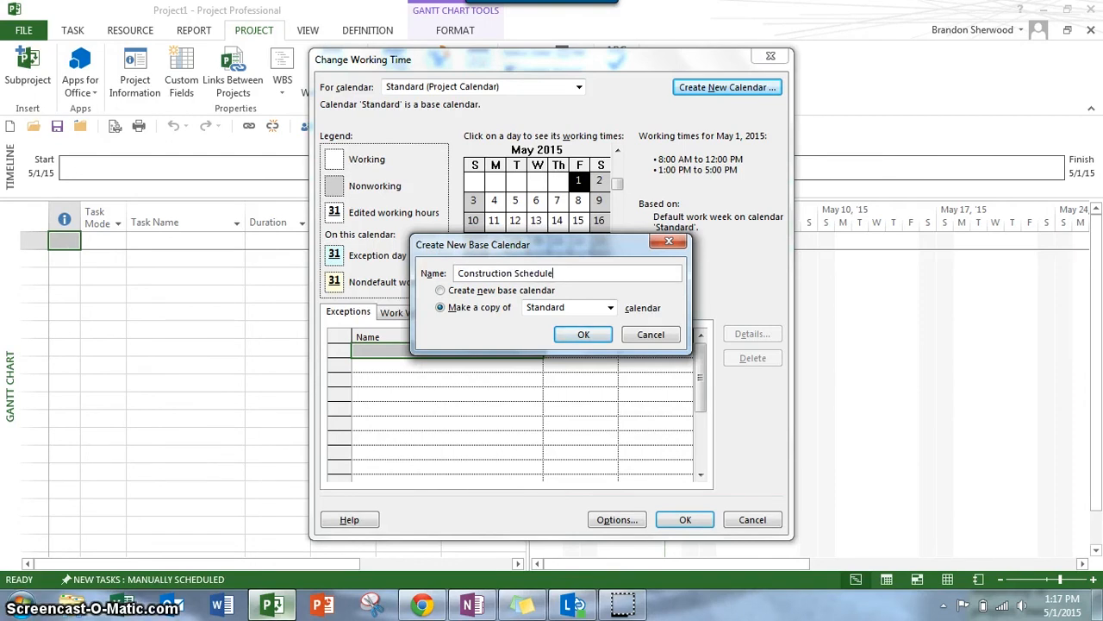
{"action": "left_click", "coordinate": [584, 335]}
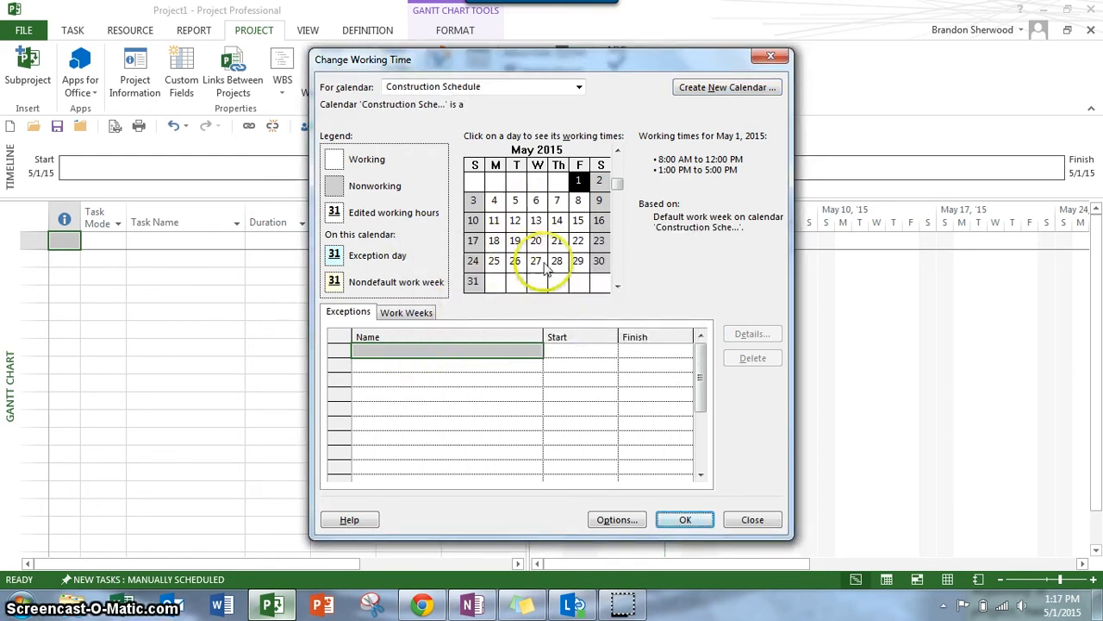
Add a Memorial Day exception on 5/25/2015 to the Construction Schedule calendar and save the working time changes
{"action": "left_click", "coordinate": [466, 348]}
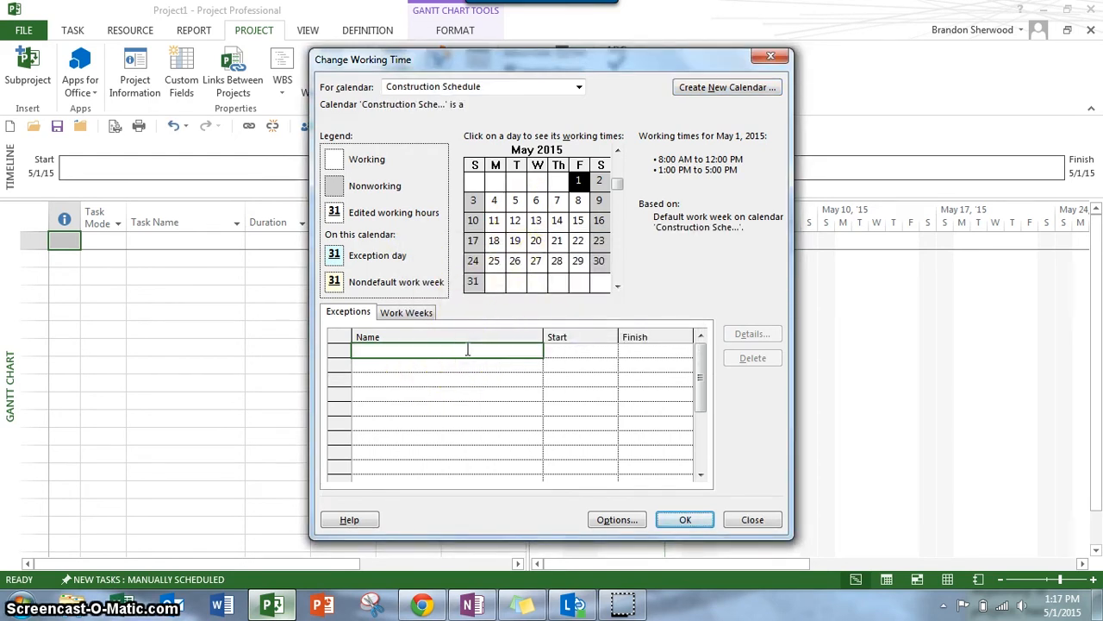
{"action": "type", "text": "Memorial Day"}
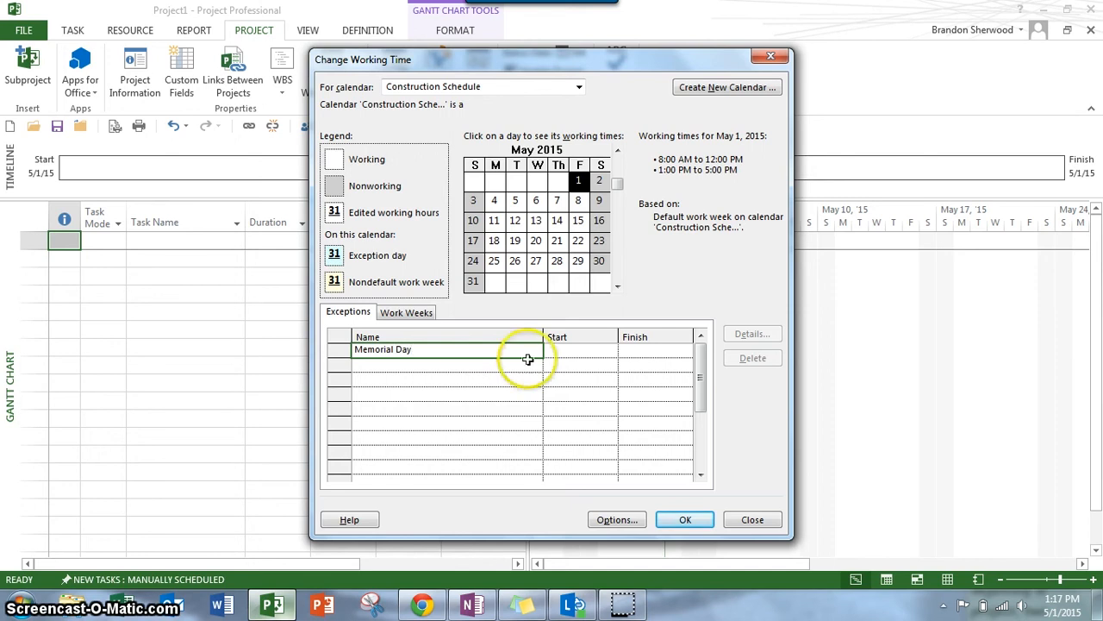
{"action": "left_click", "coordinate": [597, 353]}
{"action": "left_click", "coordinate": [621, 351]}
{"action": "left_click", "coordinate": [610, 352]}
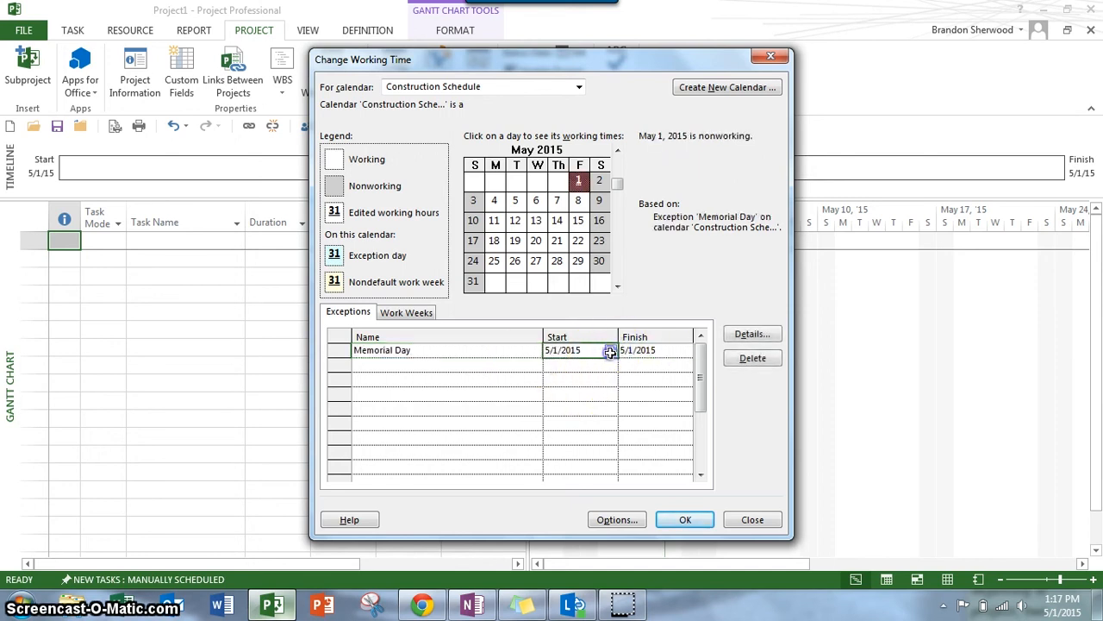
{"action": "left_click", "coordinate": [610, 353]}
{"action": "left_click", "coordinate": [507, 446]}
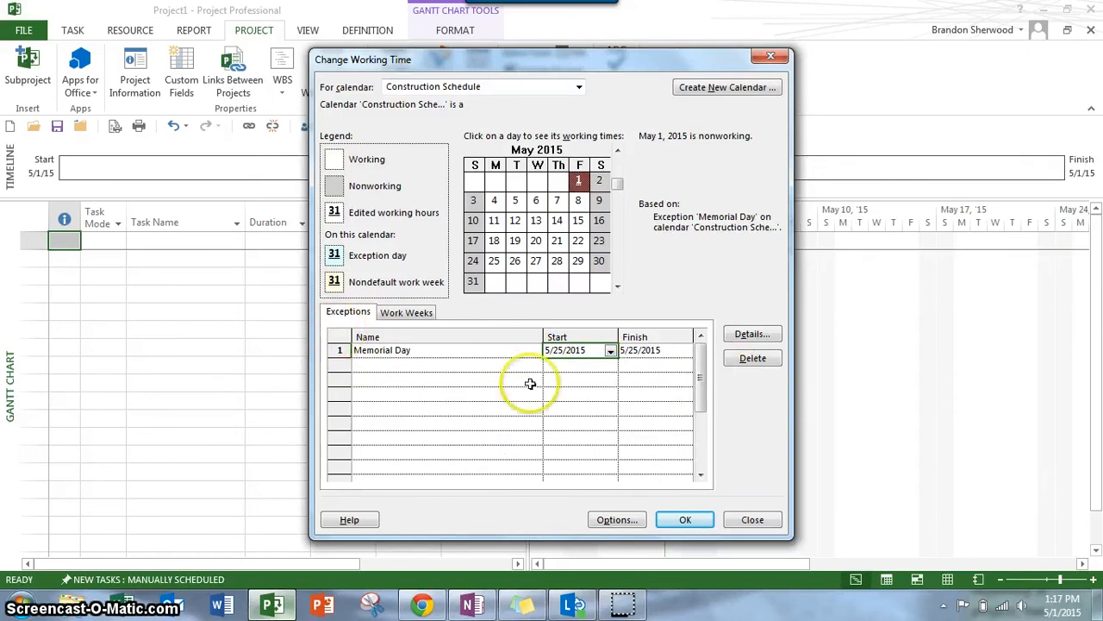
{"action": "mouse_move", "coordinate": [497, 262]}
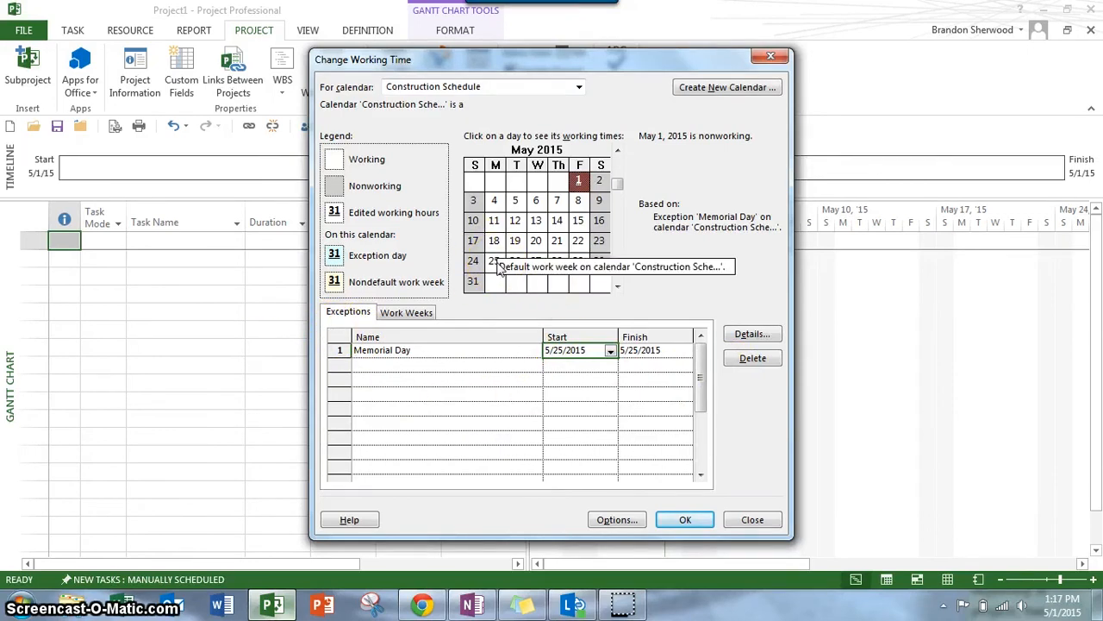
{"action": "left_click", "coordinate": [685, 520]}
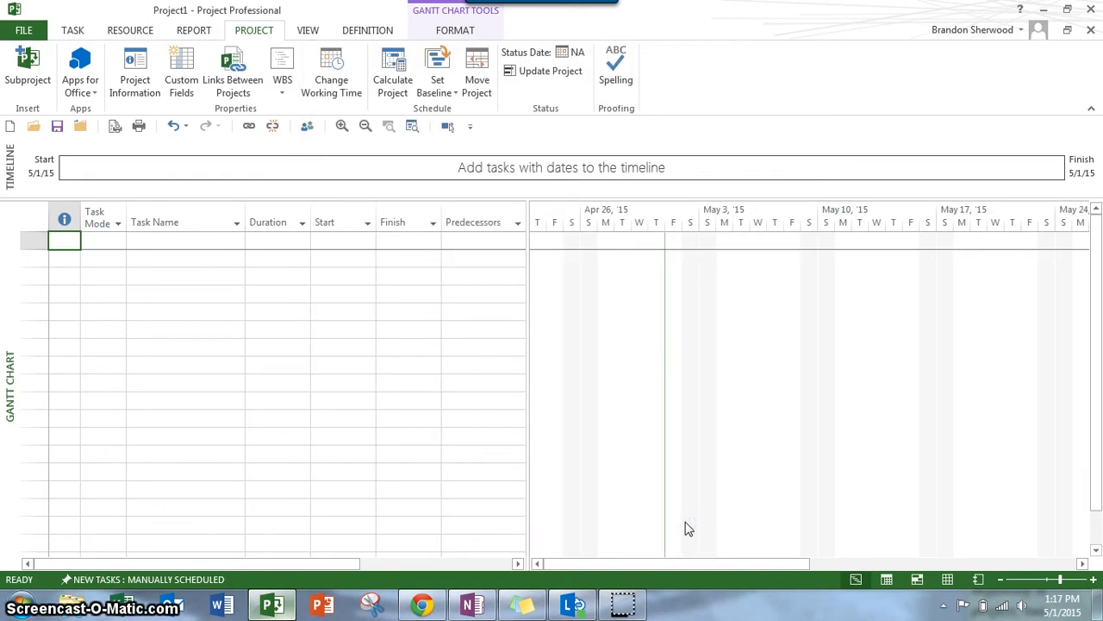
Examine the project statistics for start, finish, duration, work and cost
{"action": "left_click", "coordinate": [135, 69]}
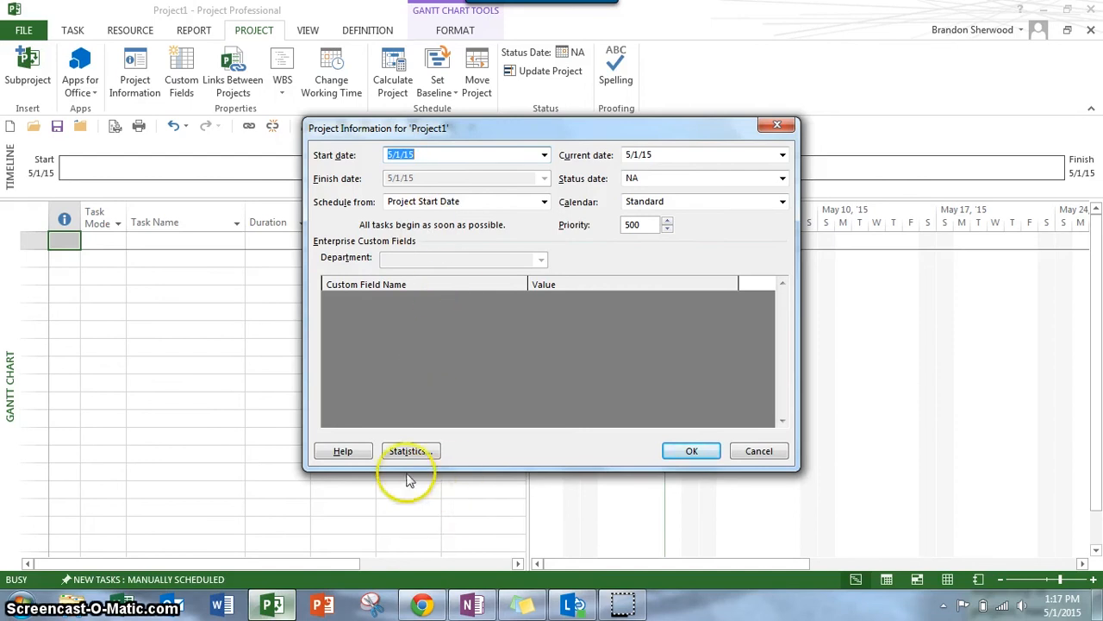
{"action": "left_click", "coordinate": [419, 450]}
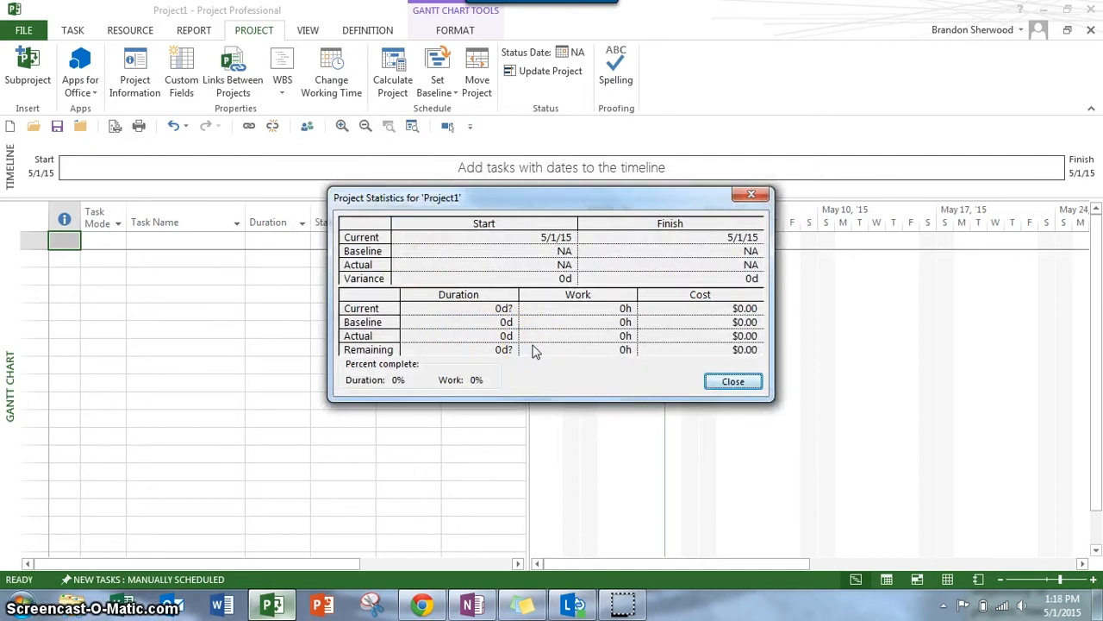
{"action": "left_click", "coordinate": [732, 386]}
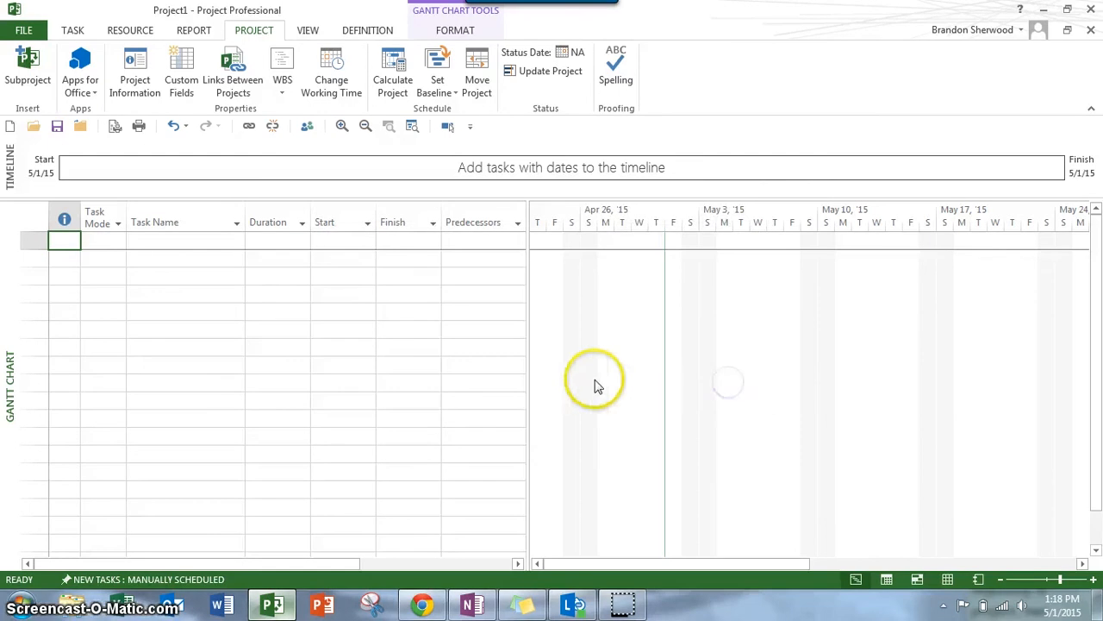
Set the project's start date to 5/11/15 in the project information
{"action": "left_click", "coordinate": [134, 82]}
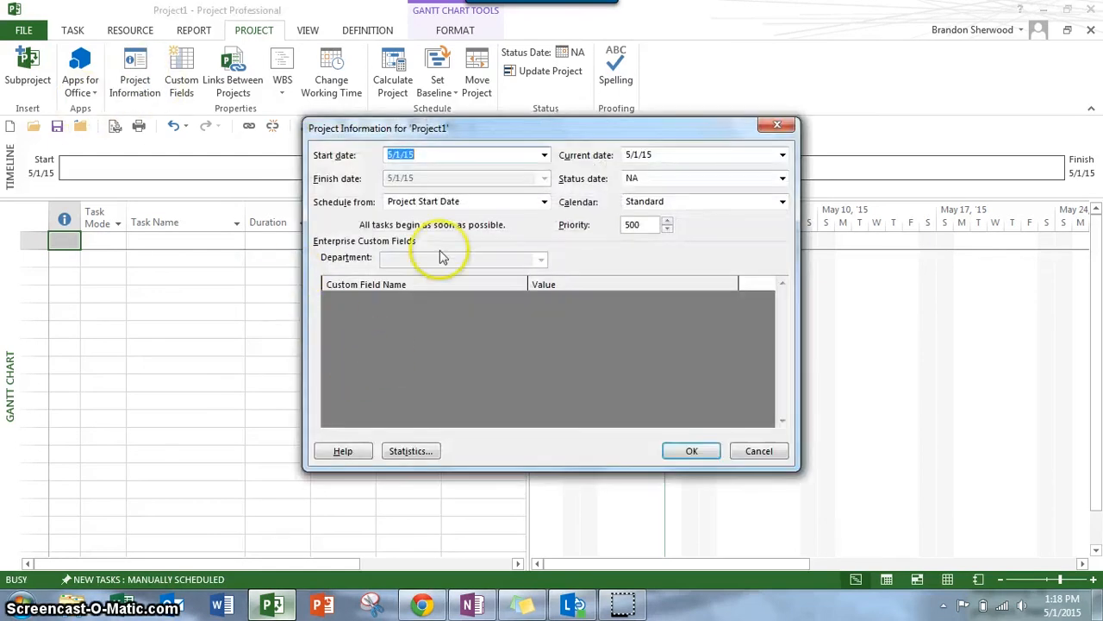
{"action": "left_click", "coordinate": [544, 155]}
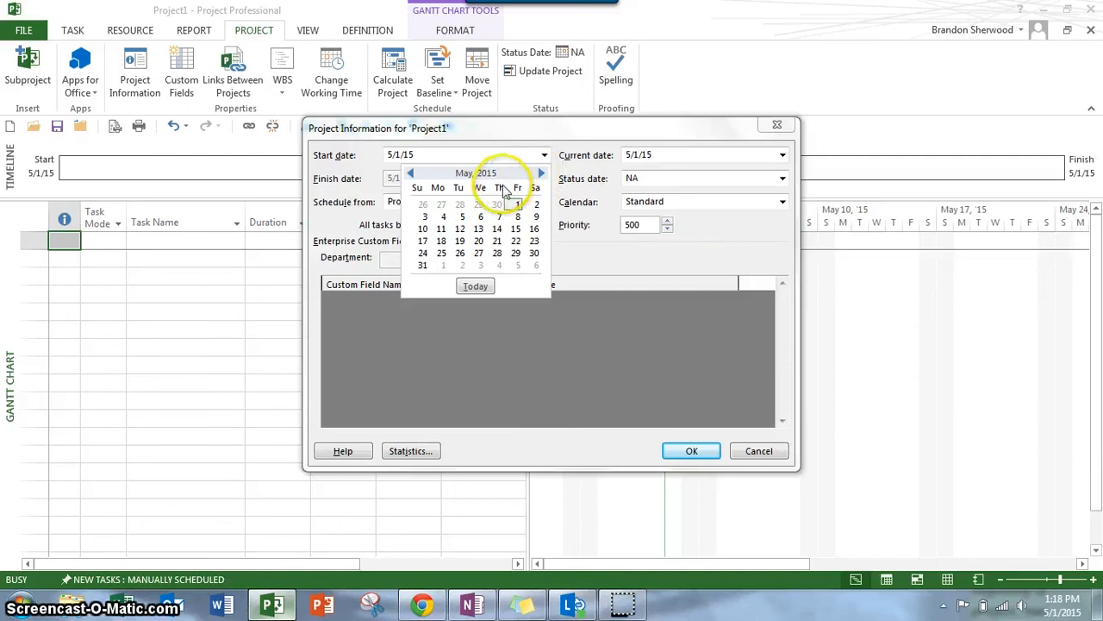
{"action": "left_click", "coordinate": [442, 229]}
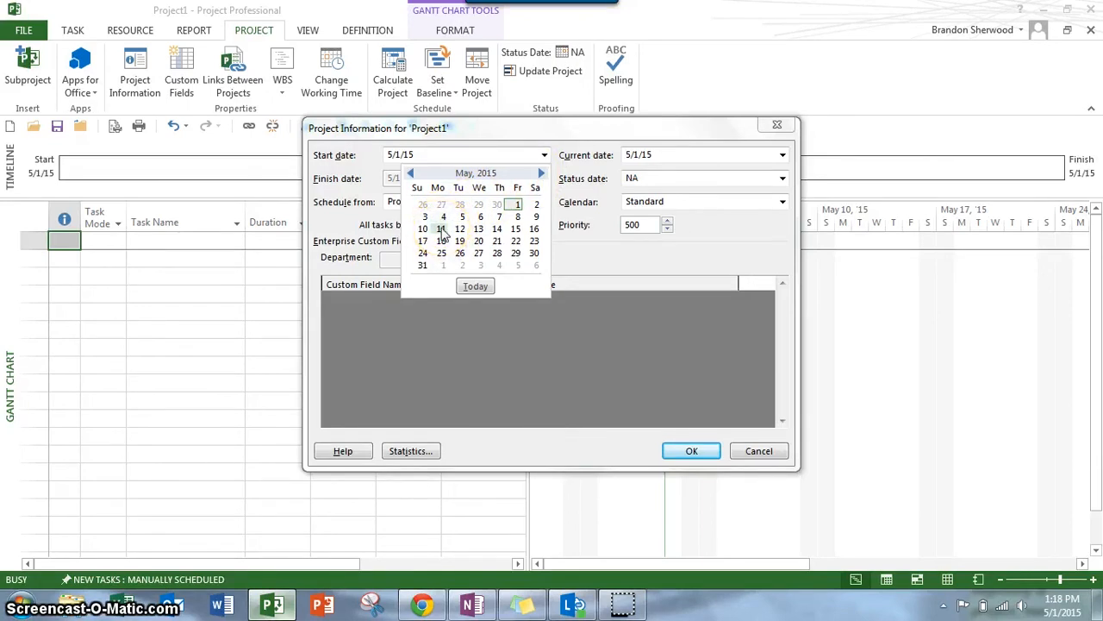
{"action": "left_click", "coordinate": [441, 229]}
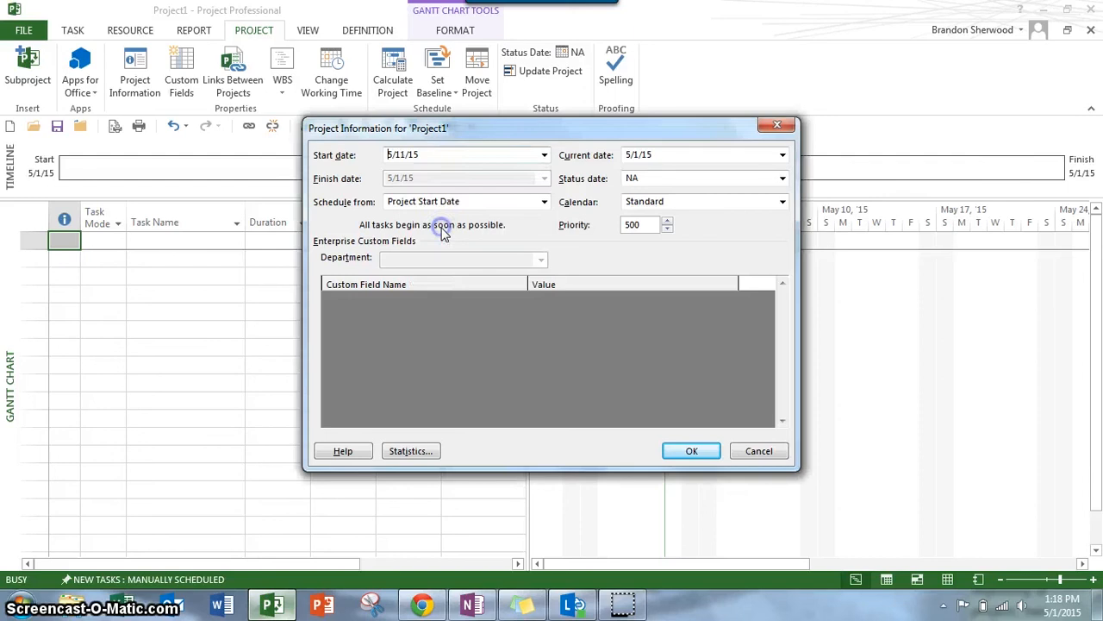
{"action": "left_click", "coordinate": [693, 450]}
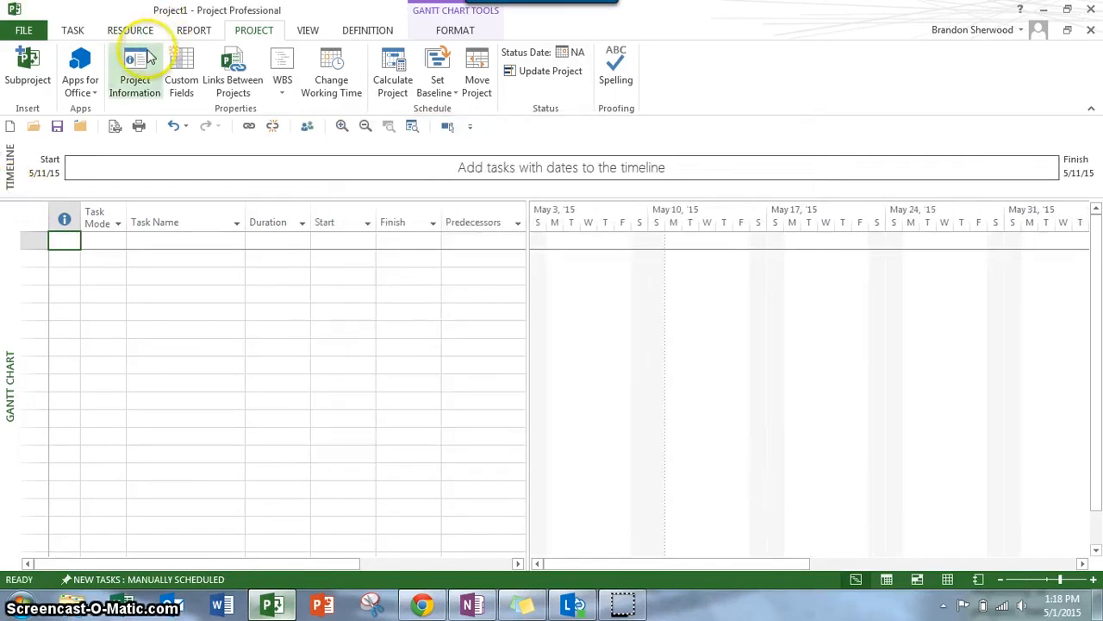
Show the project summary task in the Gantt chart
{"action": "left_click", "coordinate": [455, 30]}
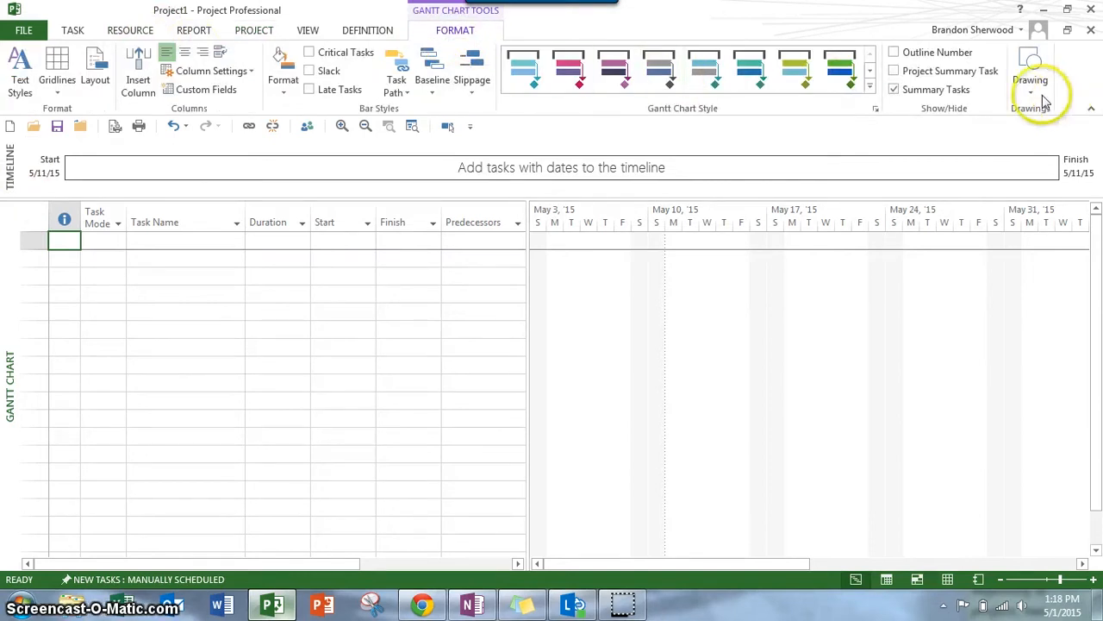
{"action": "left_click", "coordinate": [945, 77]}
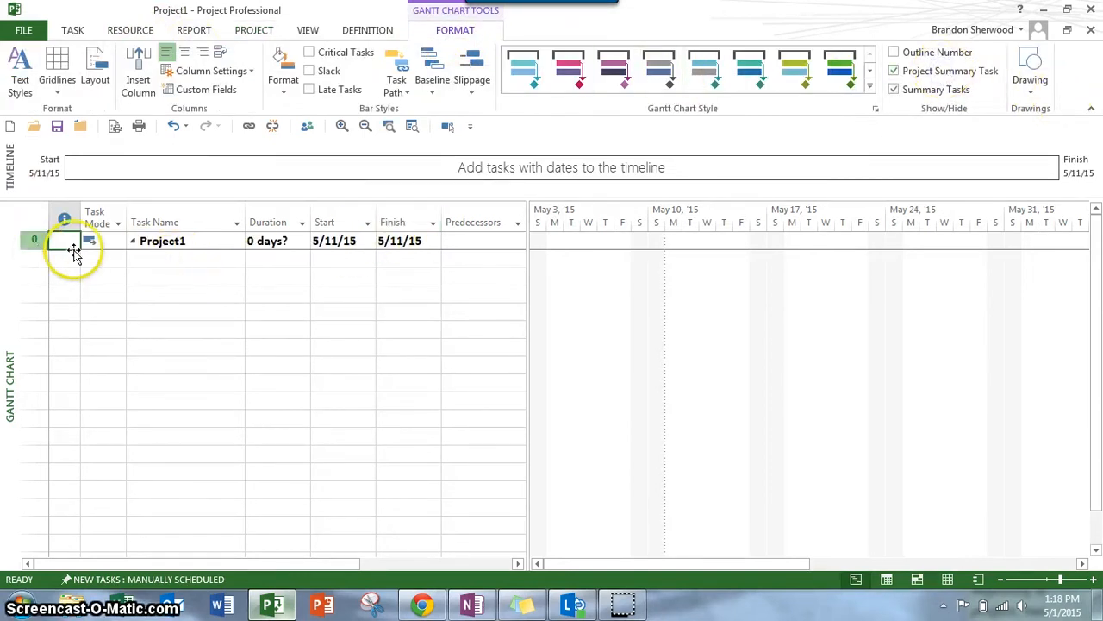
Rename the project summary task to "Construction Project"
{"action": "left_click", "coordinate": [183, 242]}
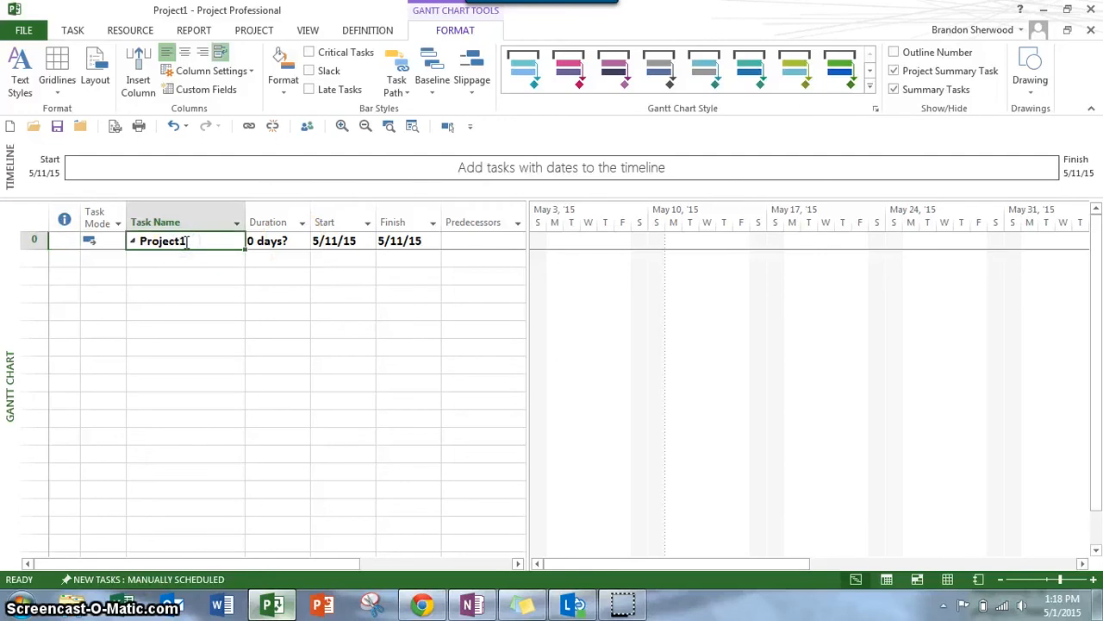
{"action": "type", "text": "Construction"}
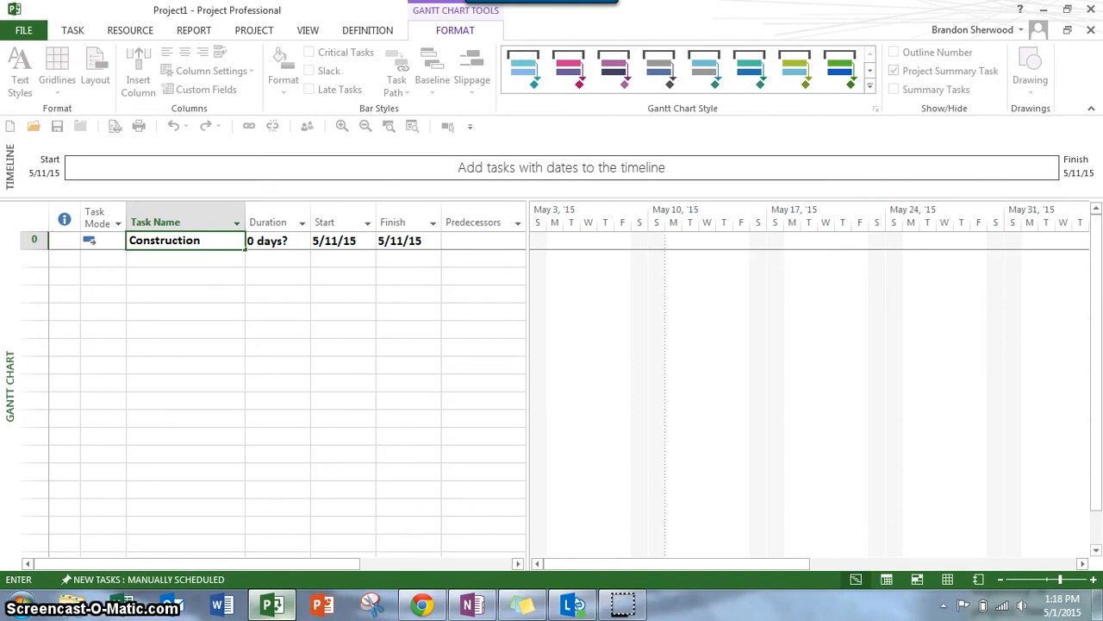
{"action": "type", "text": " Project"}
{"action": "key", "text": "Return"}
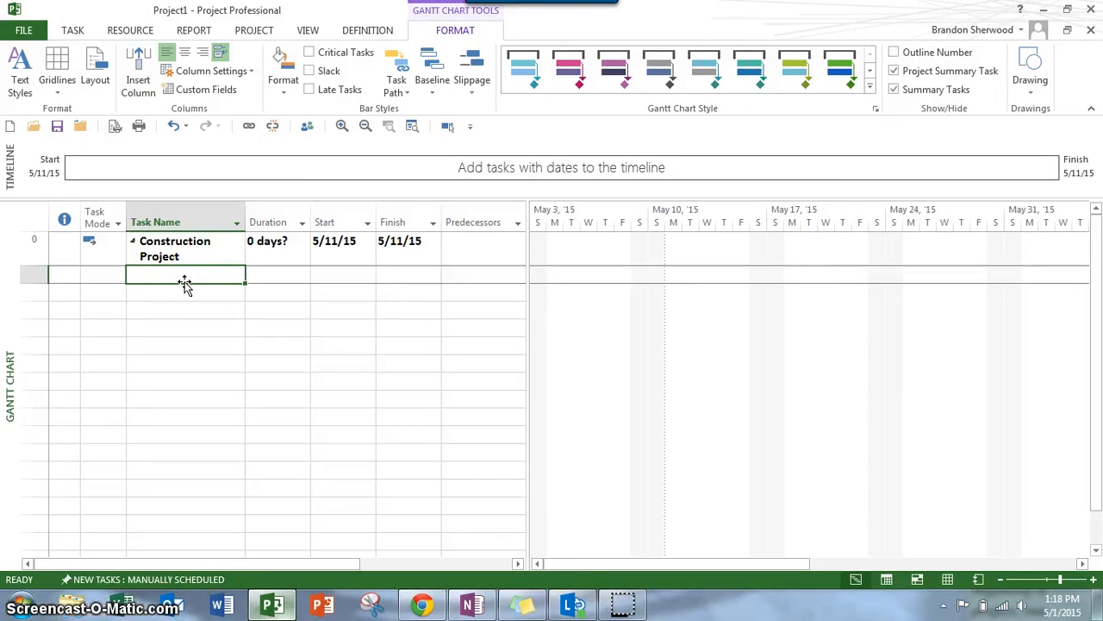
Add three tasks named task1, task2 and task3 below the project summary task
{"action": "type", "text": "task"}
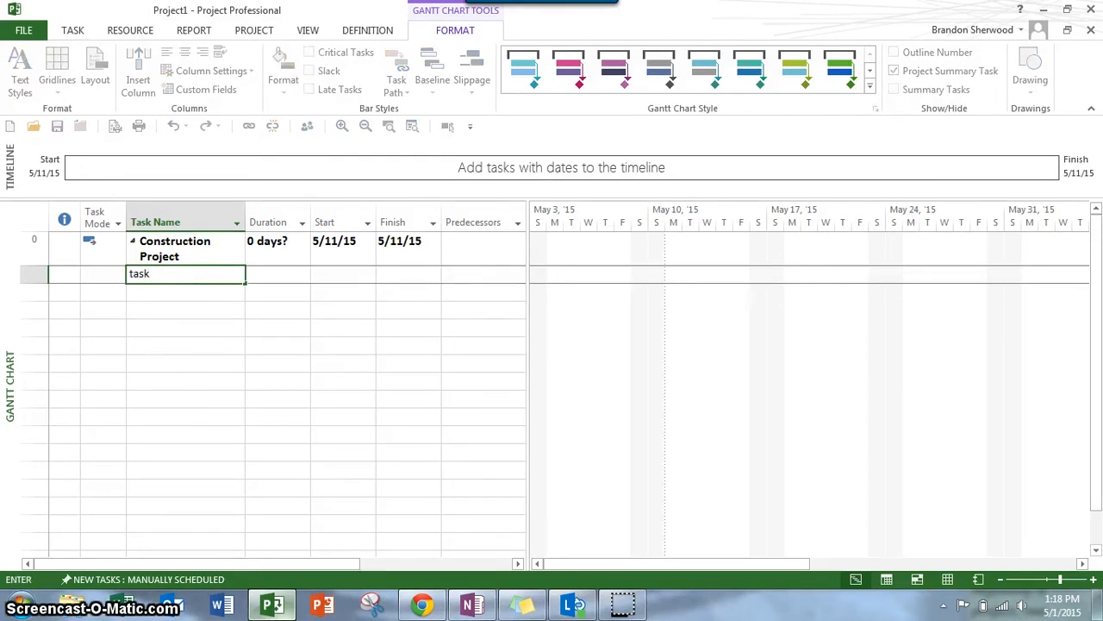
{"action": "type", "text": "1"}
{"action": "key", "text": "Return"}
{"action": "type", "text": "tas"}
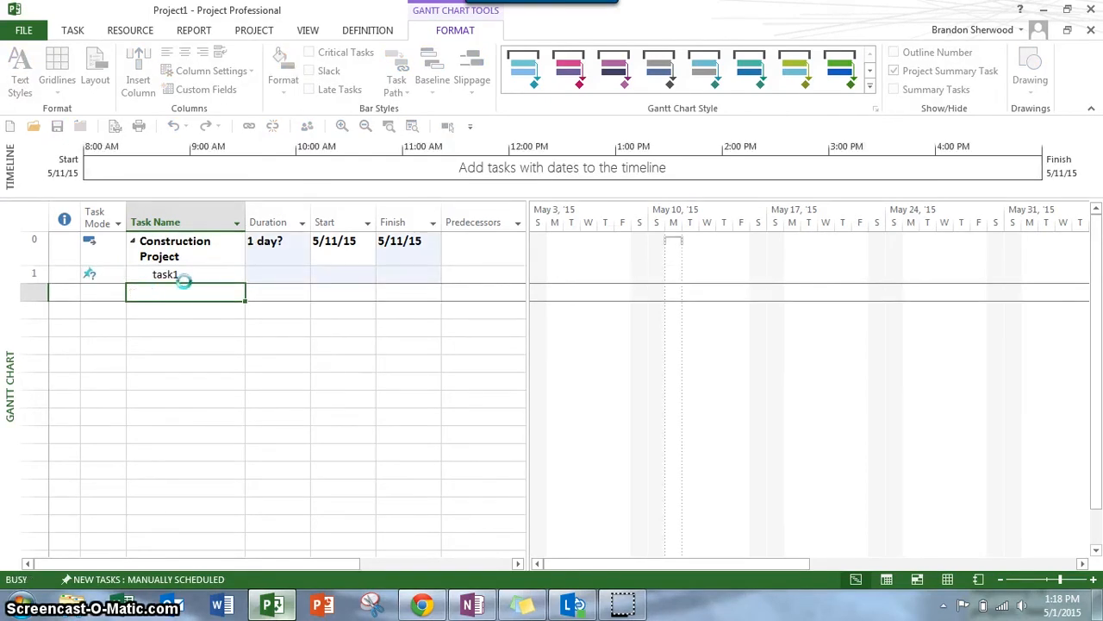
{"action": "type", "text": "k2"}
{"action": "key", "text": "Return"}
{"action": "type", "text": "task3"}
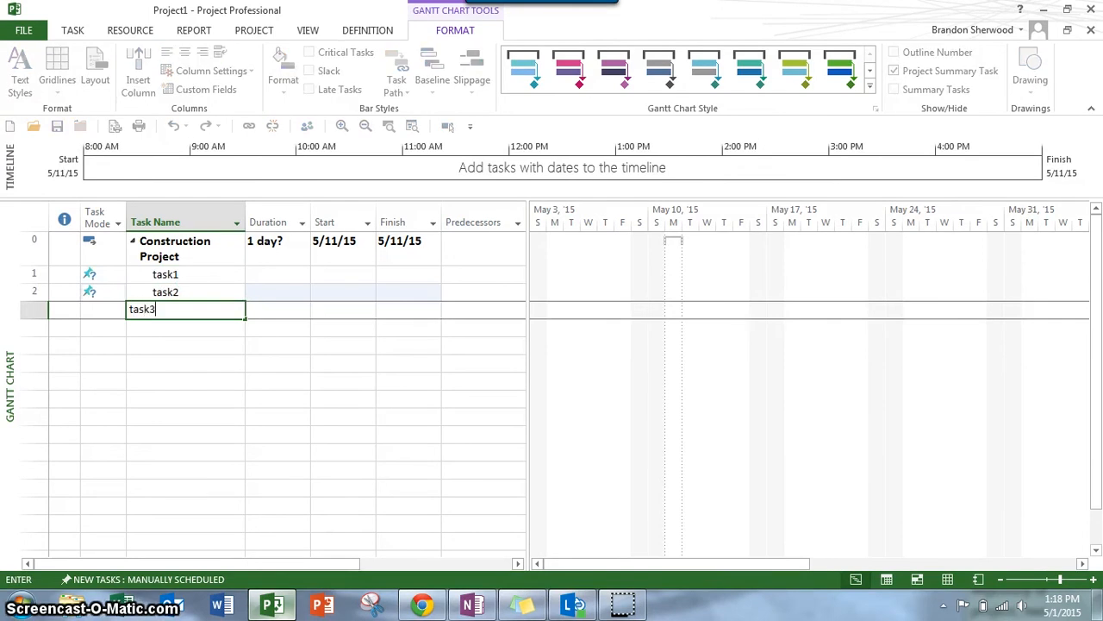
{"action": "key", "text": "Return"}
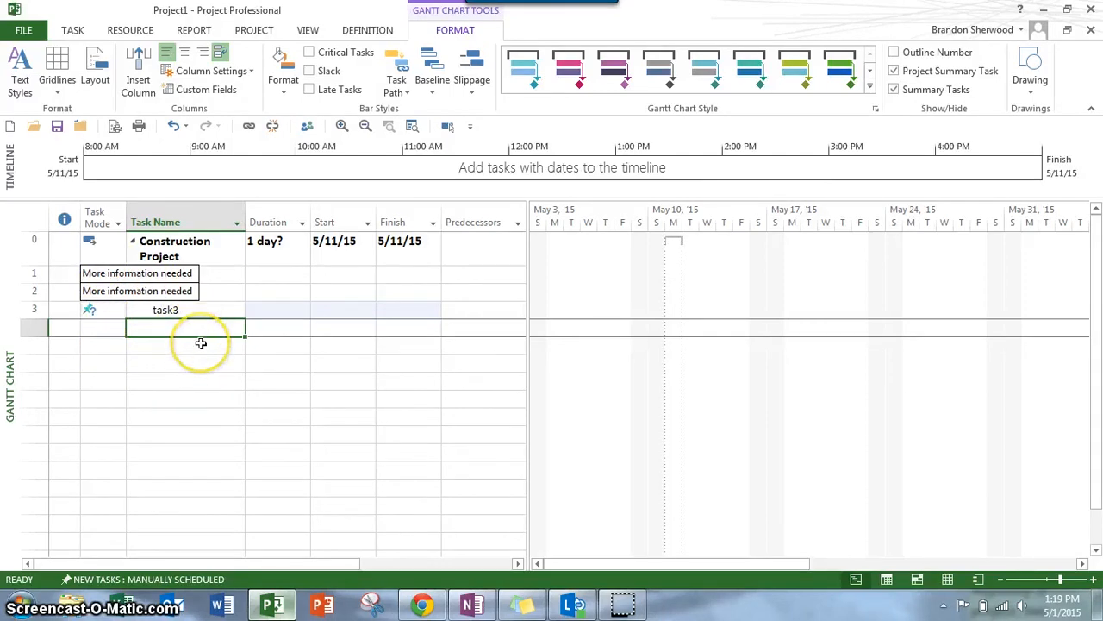
Switch task1 through task3 to Auto Schedule and make Auto Scheduled the default mode for new tasks
{"action": "left_click", "coordinate": [193, 310]}
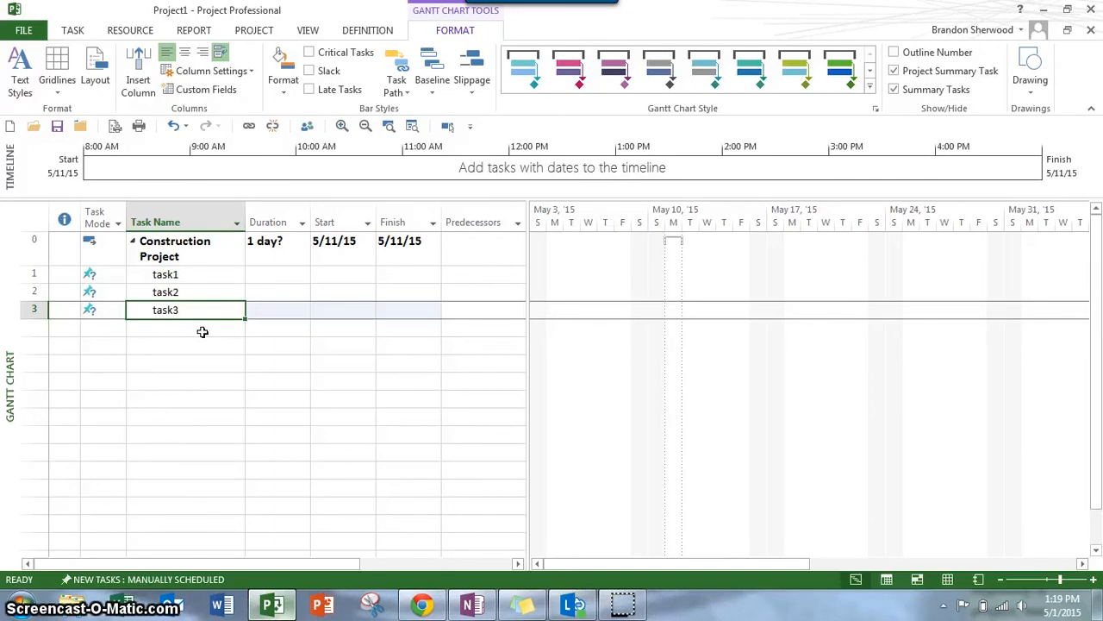
{"action": "left_click_drag", "start_coordinate": [103, 274], "coordinate": [106, 310]}
{"action": "right_click", "coordinate": [106, 301]}
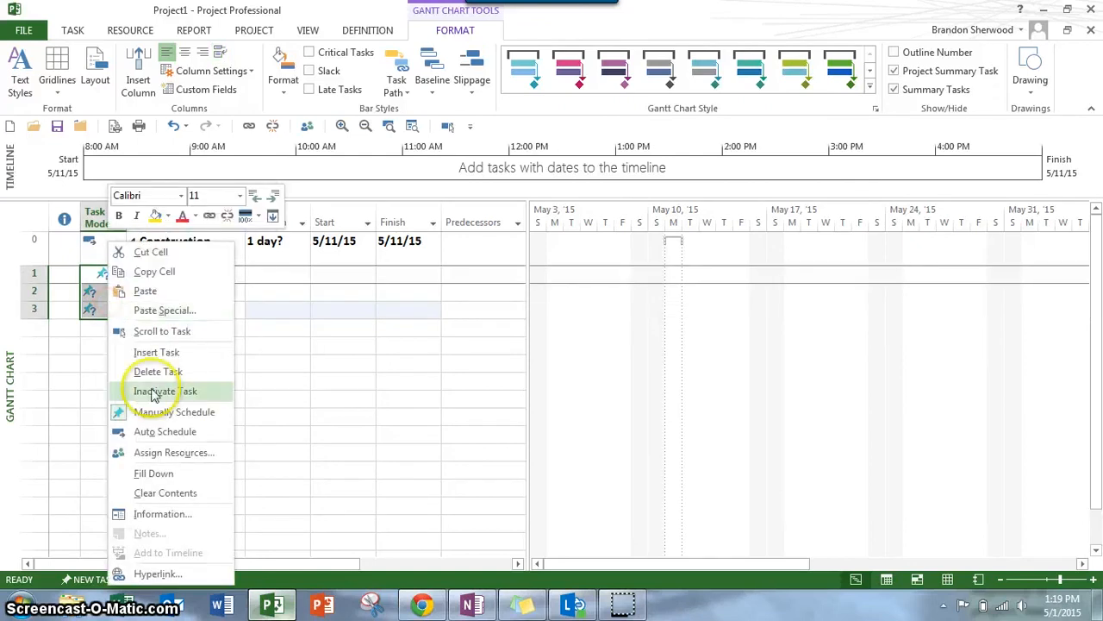
{"action": "left_click", "coordinate": [153, 431]}
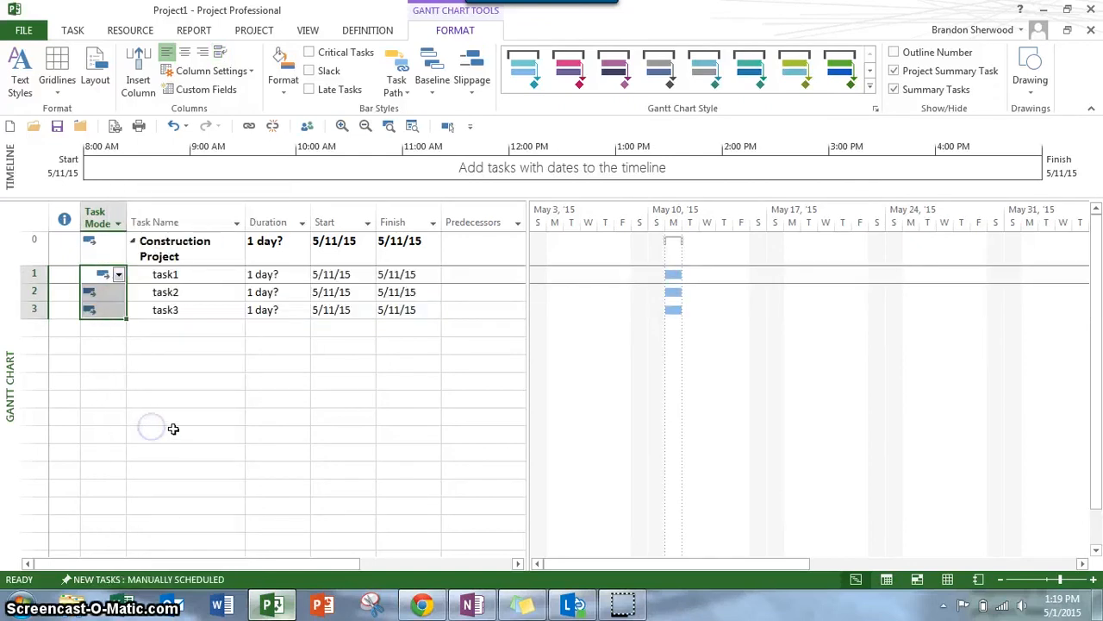
{"action": "left_click", "coordinate": [144, 580]}
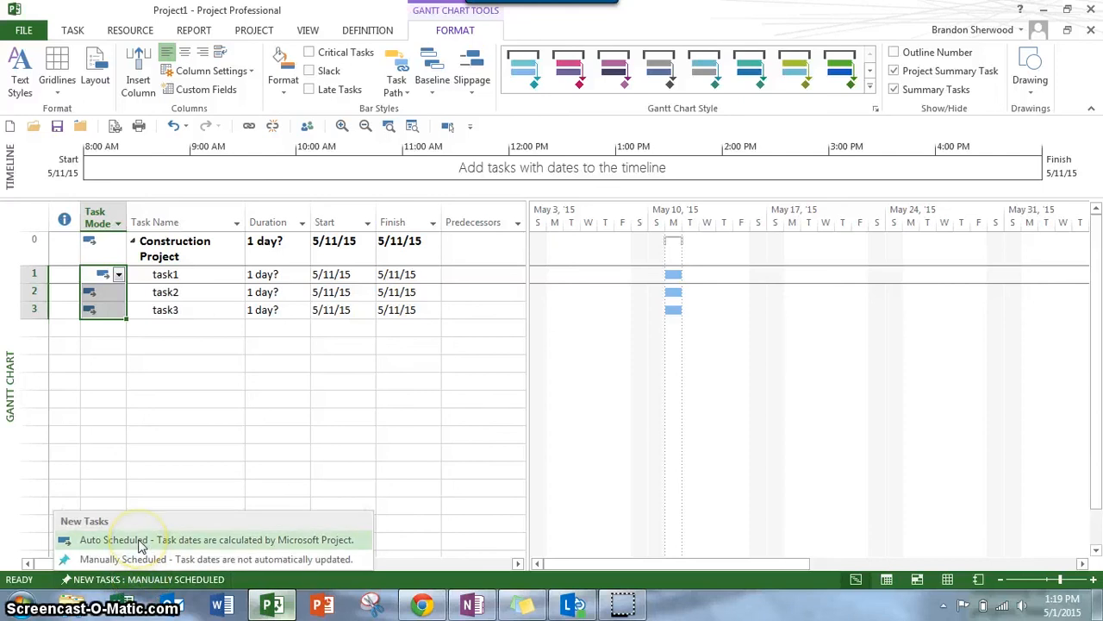
{"action": "left_click", "coordinate": [141, 541]}
Add four tasks named task4, task5, task6 and task7 below task3
{"action": "left_click", "coordinate": [174, 327]}
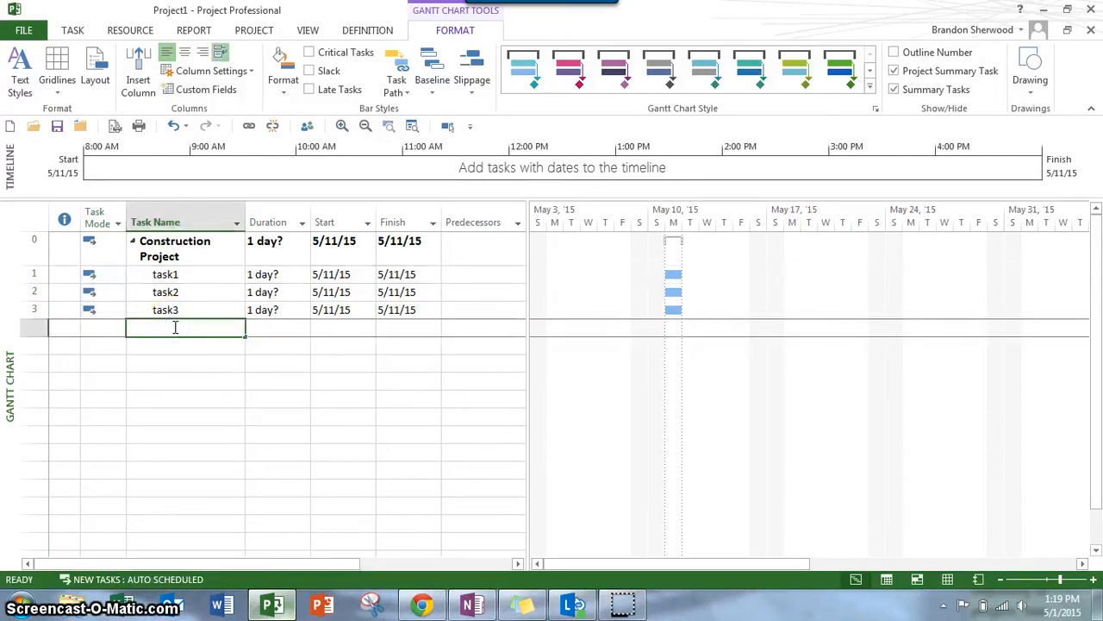
{"action": "type", "text": "task4"}
{"action": "key", "text": "Return"}
{"action": "type", "text": "task"}
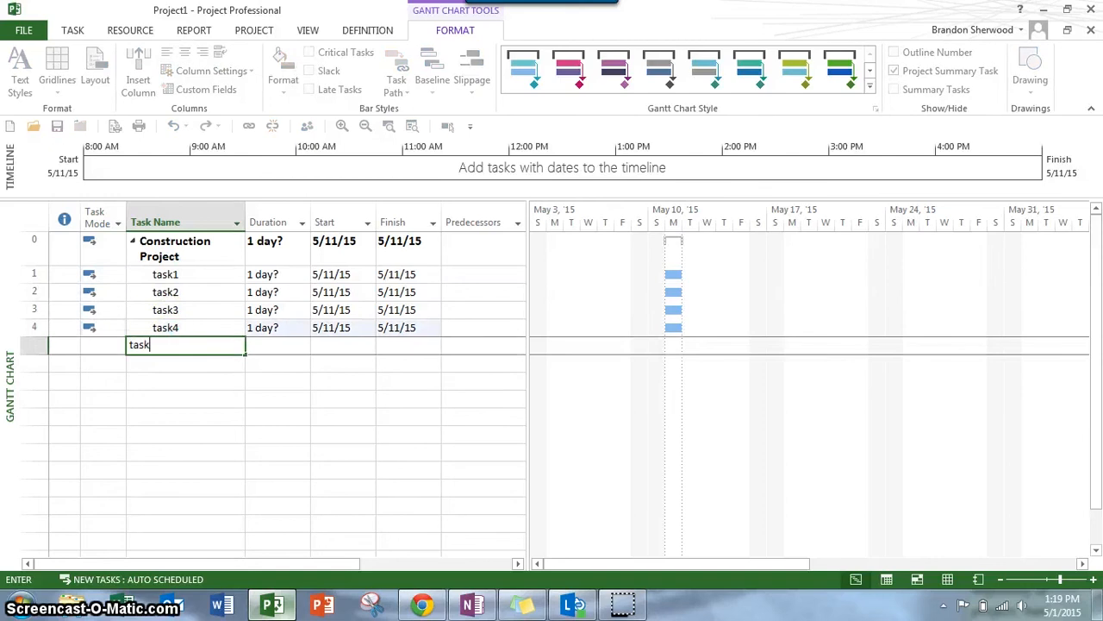
{"action": "type", "text": "5"}
{"action": "key", "text": "Return"}
{"action": "type", "text": "task6"}
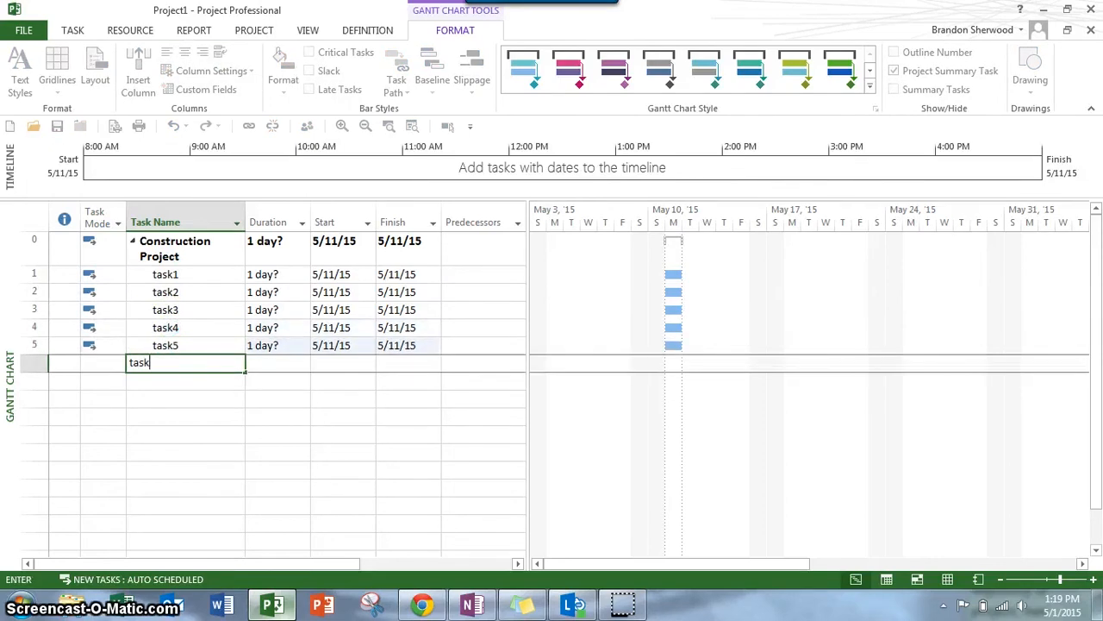
{"action": "key", "text": "Return"}
{"action": "type", "text": "task7"}
{"action": "key", "text": "Return"}
Add task8 and task9 below task7, correcting the misentered names in rows 8 and 9
{"action": "type", "text": "t"}
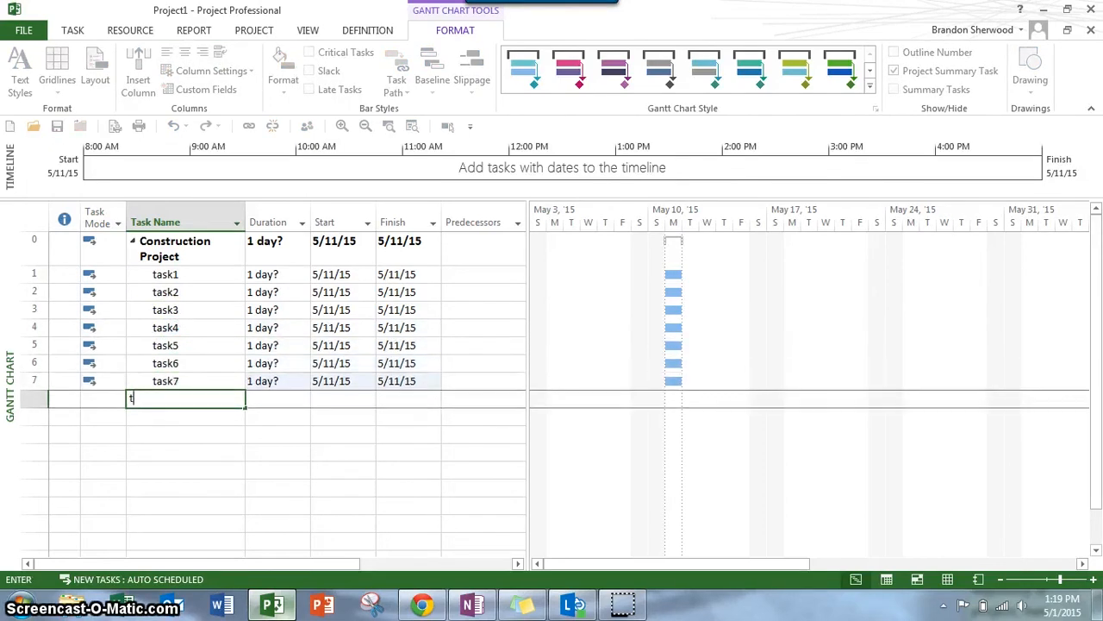
{"action": "type", "text": "ask"}
{"action": "key", "text": "Return"}
{"action": "type", "text": "8"}
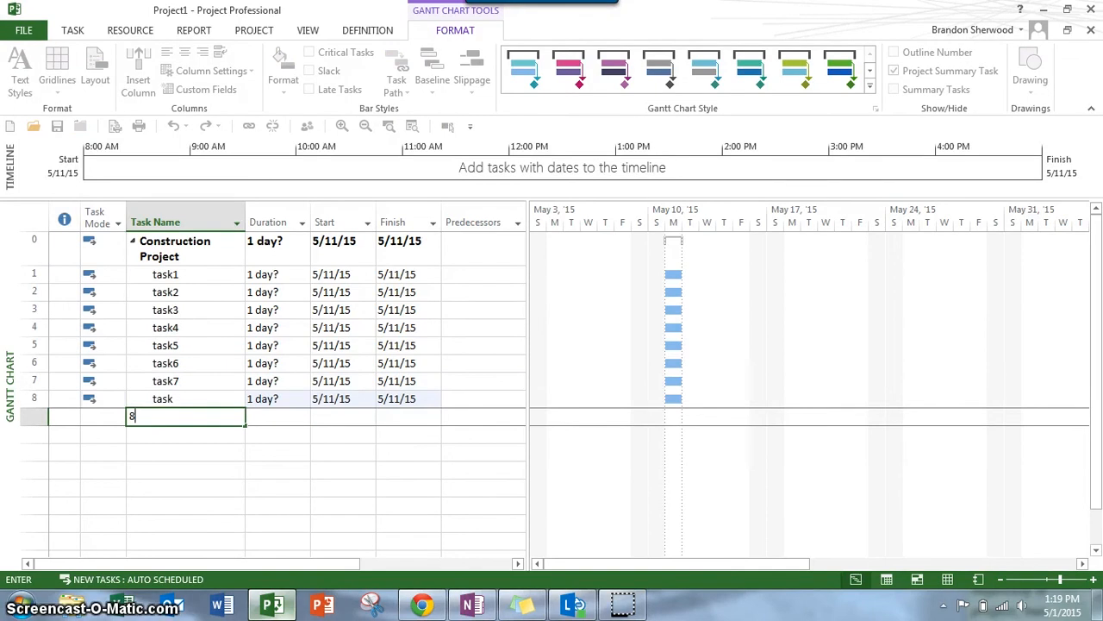
{"action": "key", "text": "Up"}
{"action": "type", "text": "task8"}
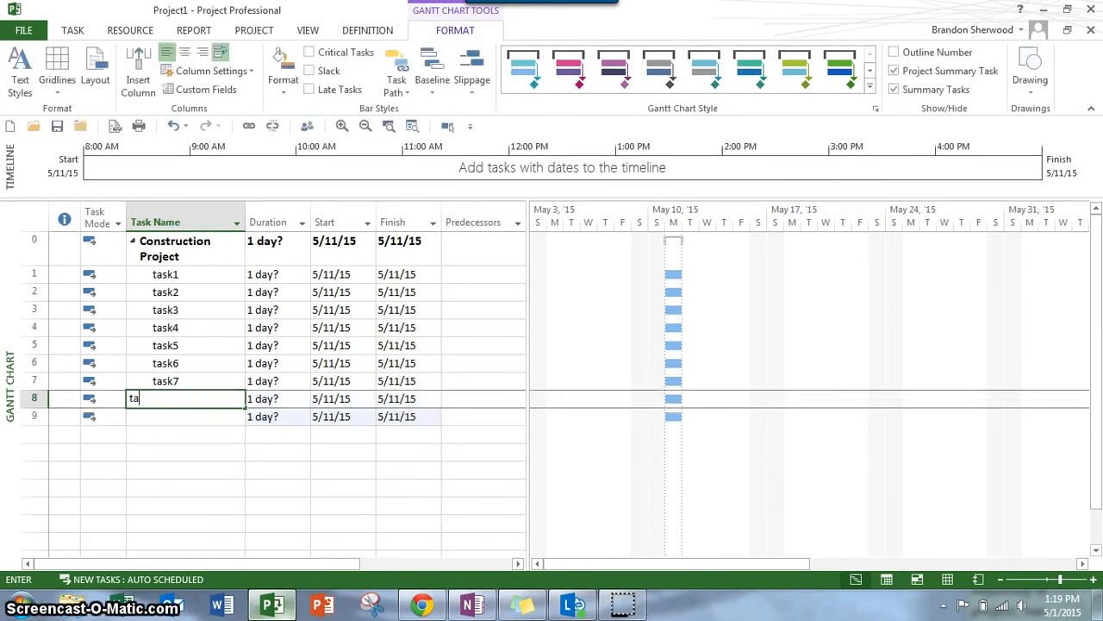
{"action": "key", "text": "Return"}
{"action": "type", "text": "task9"}
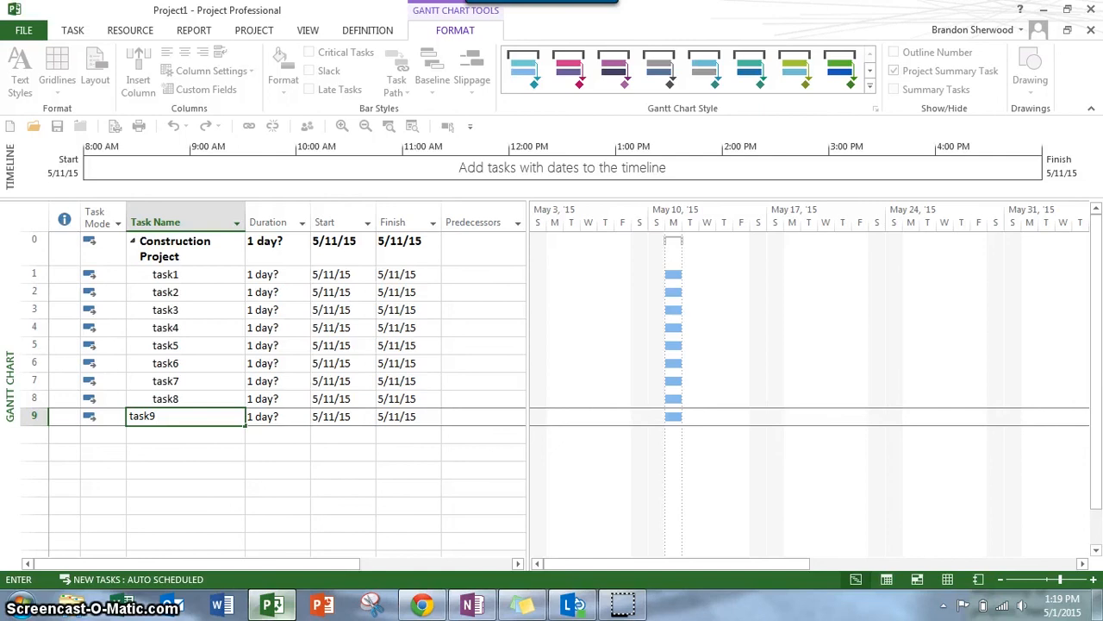
{"action": "key", "text": "Return"}
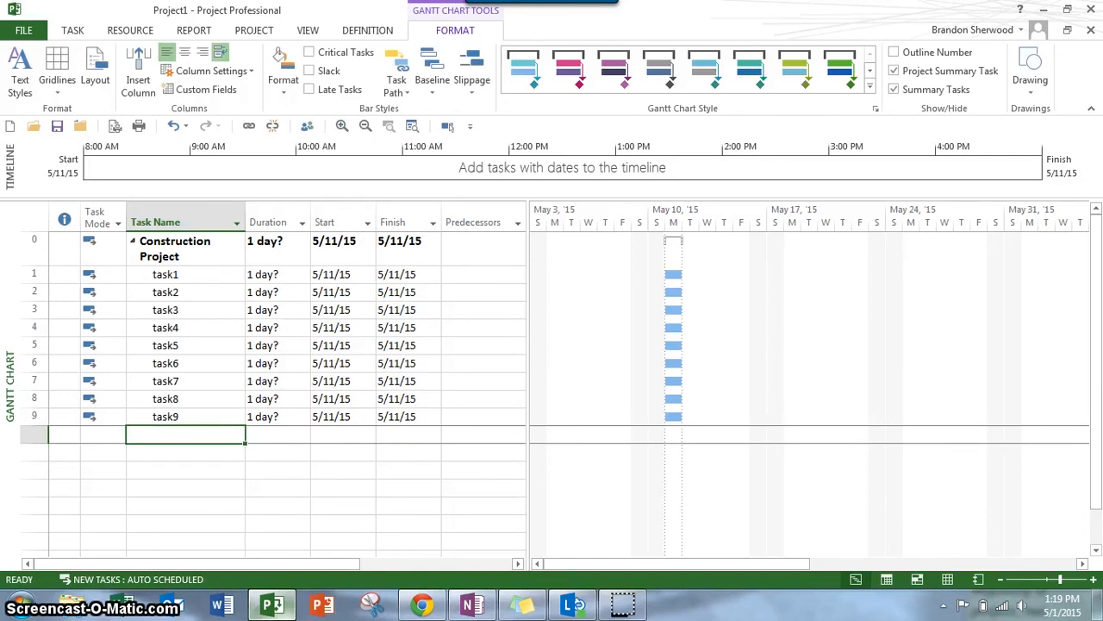
Add a "Ribbon Cutting" milestone below task9 with a duration of 0 days
{"action": "type", "text": "Ribbon Cutting"}
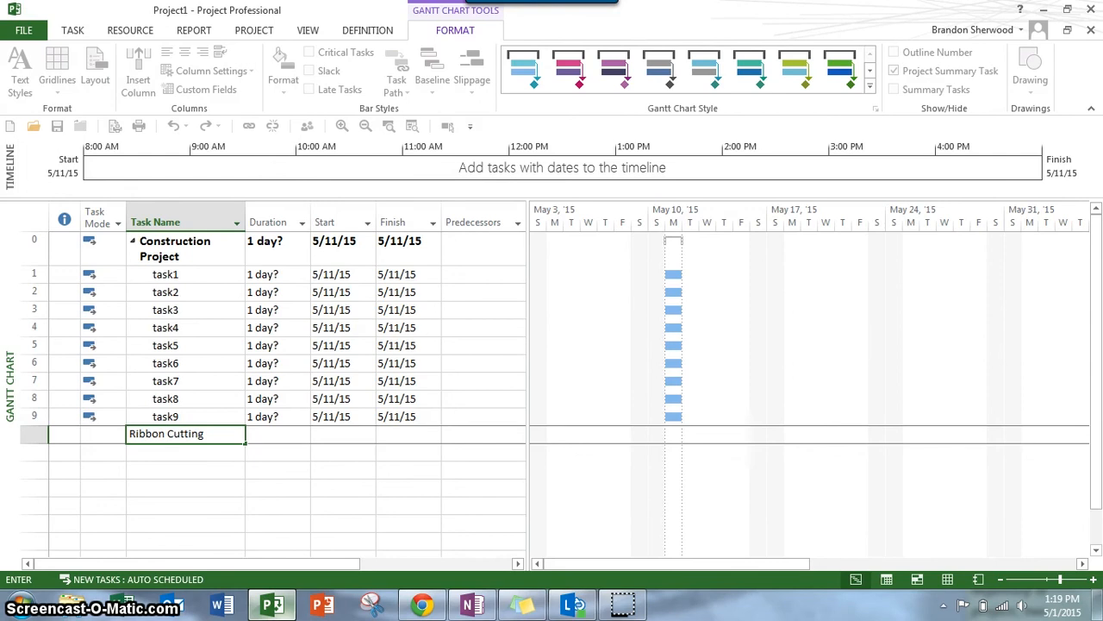
{"action": "left_click", "coordinate": [280, 431]}
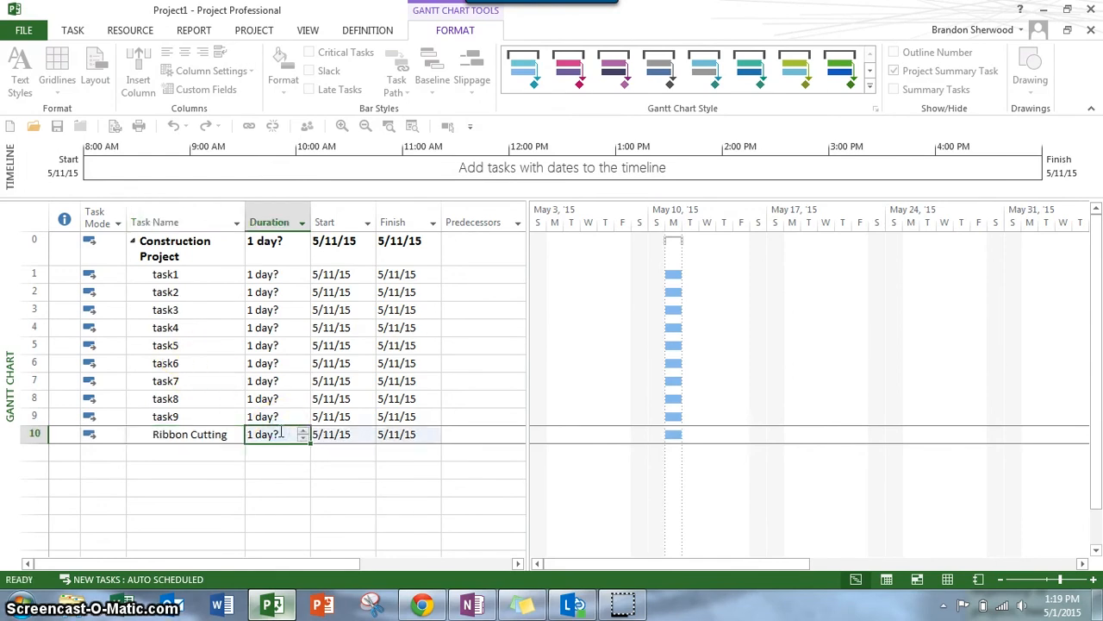
{"action": "type", "text": "0"}
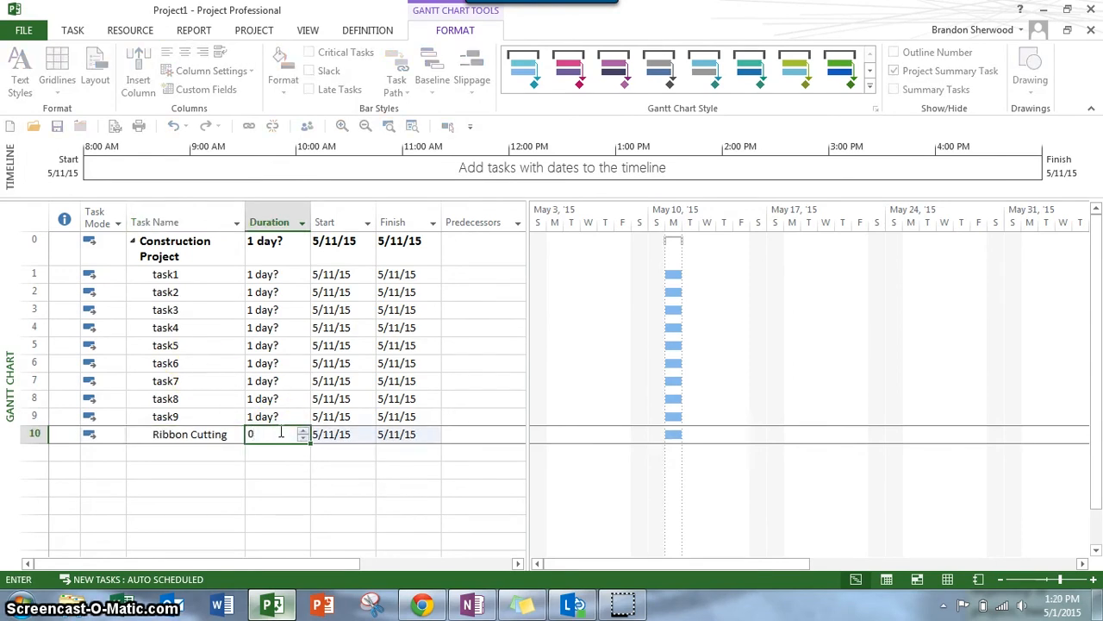
{"action": "key", "text": "Return"}
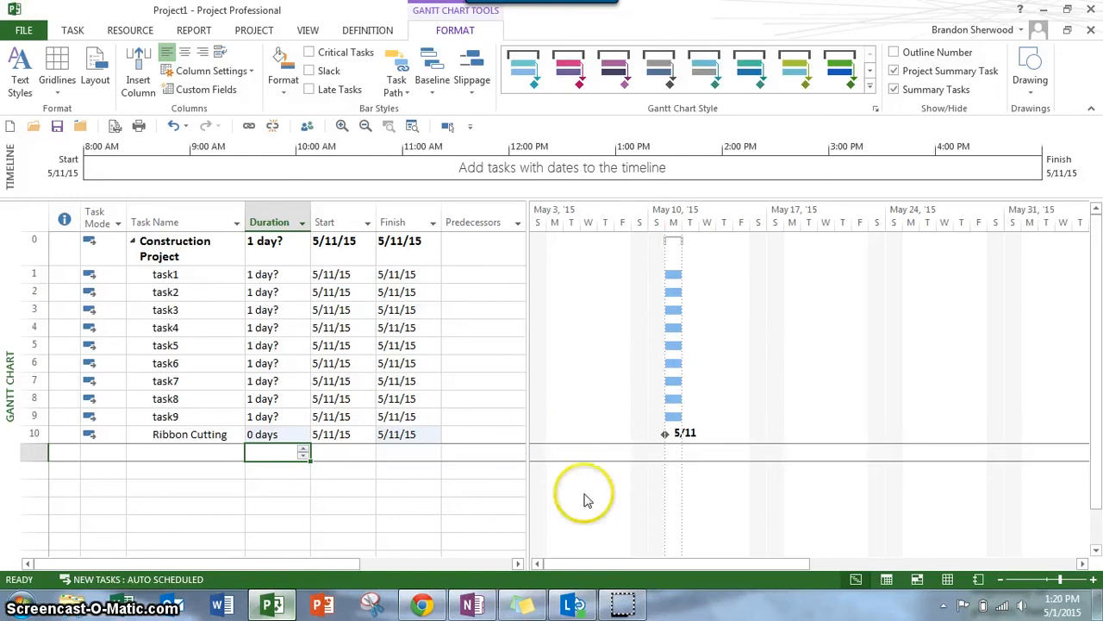
{"action": "left_click", "coordinate": [714, 562]}
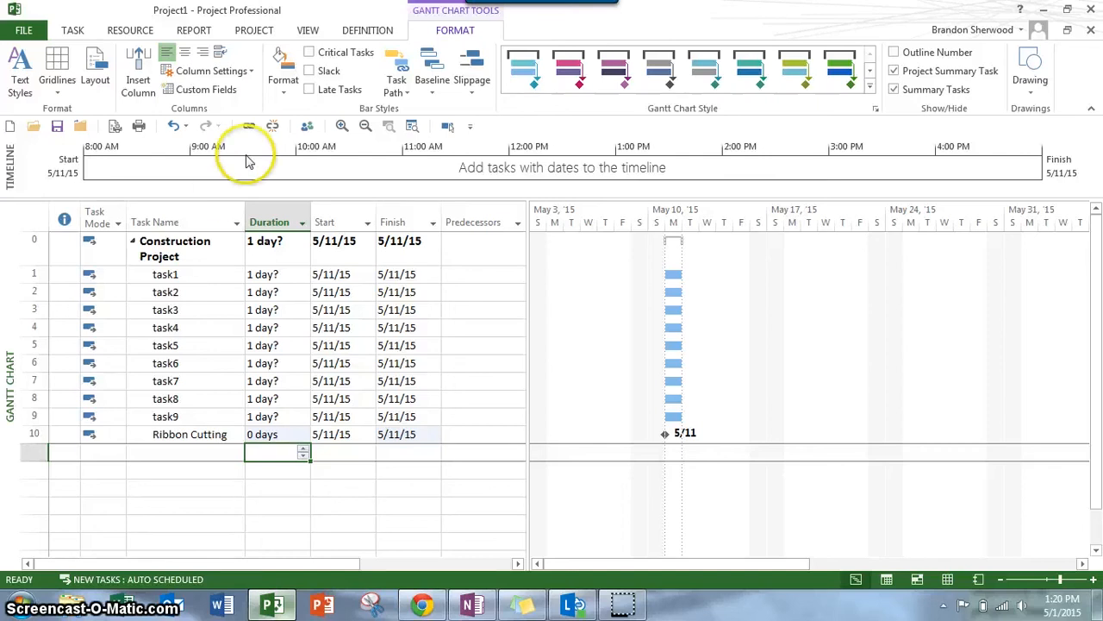
Group task1, task2 and task3 under a new summary task
{"action": "left_click", "coordinate": [73, 30]}
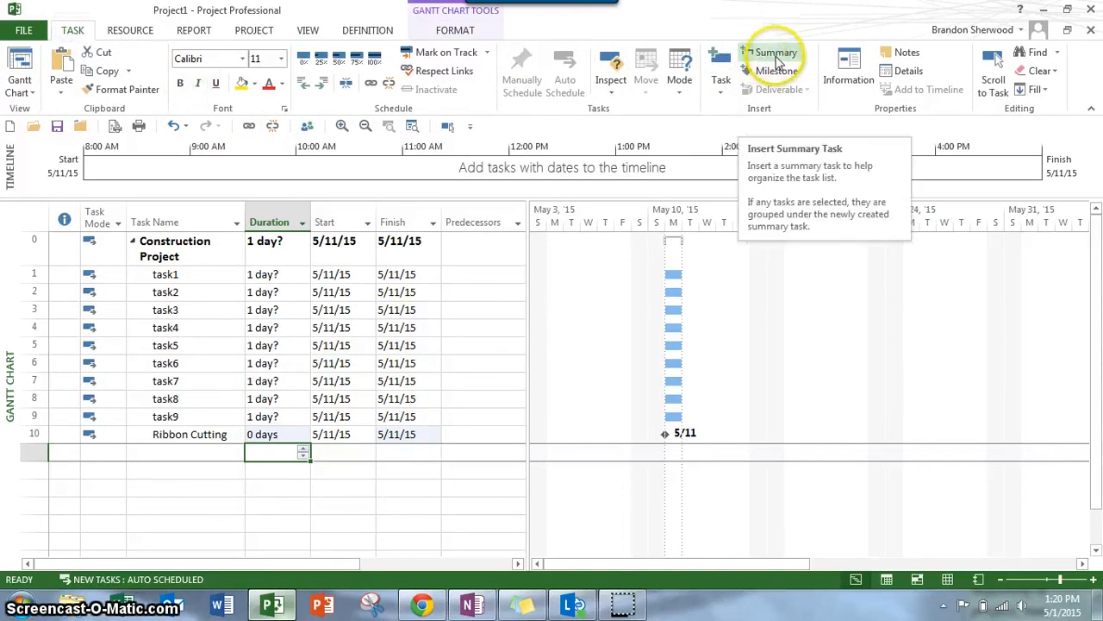
{"action": "left_click", "coordinate": [190, 274]}
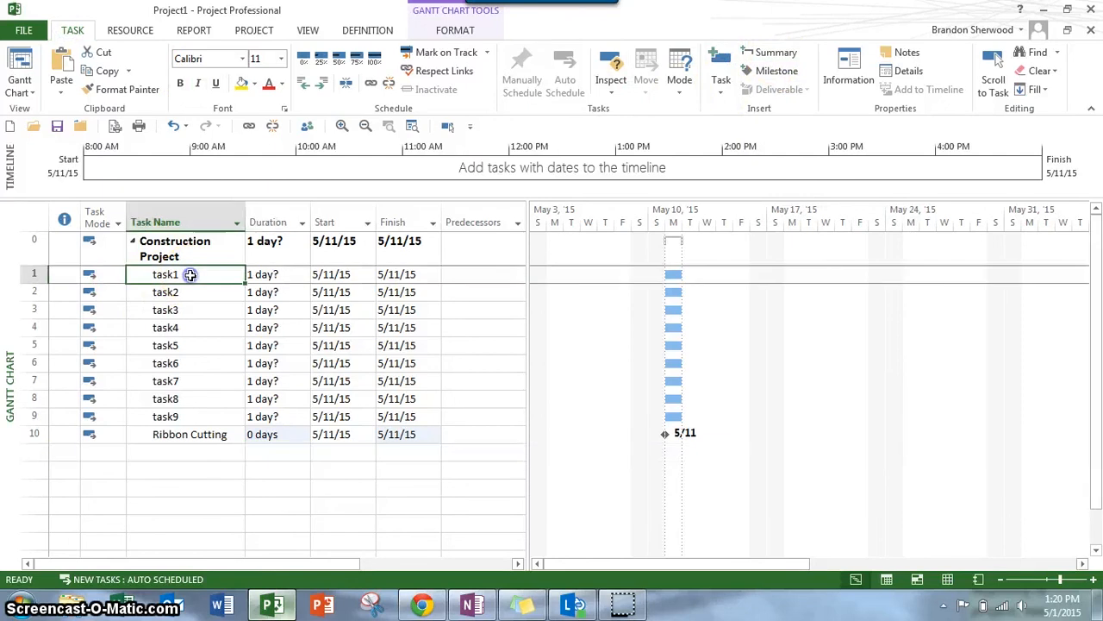
{"action": "left_click_drag", "start_coordinate": [191, 285], "coordinate": [191, 318]}
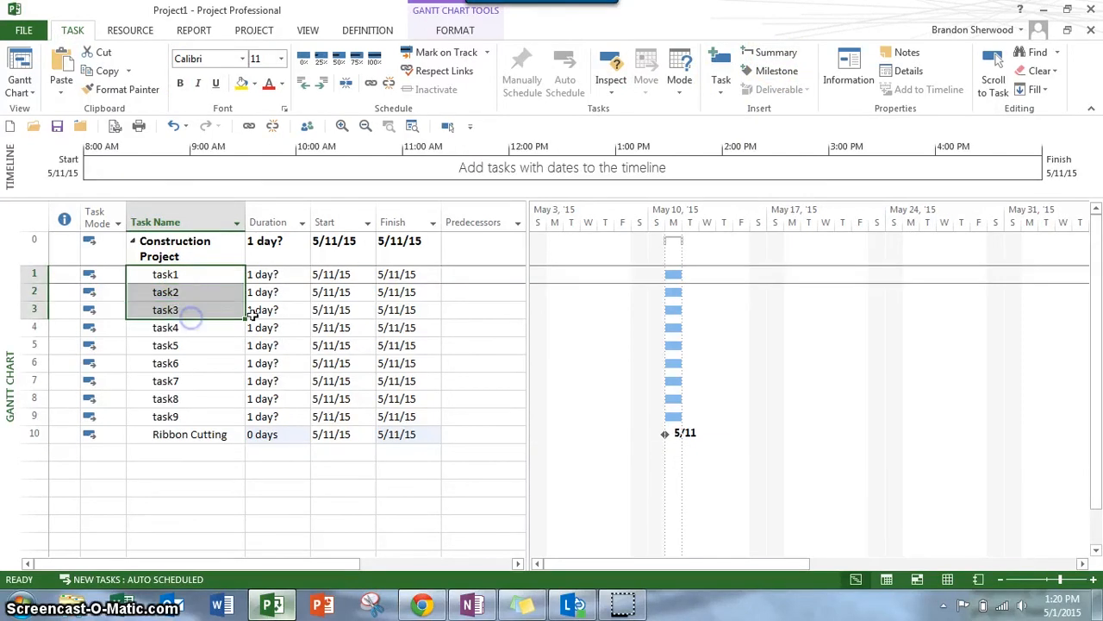
{"action": "left_click", "coordinate": [770, 53]}
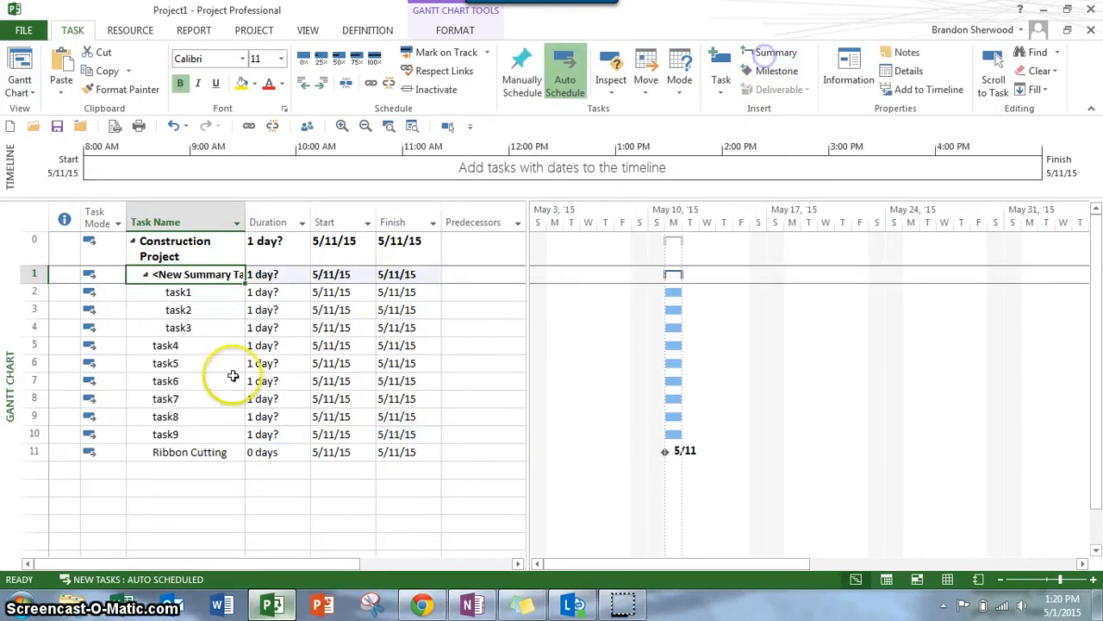
Name the summary task above task1 "Planning Phase" in its task information
{"action": "left_click", "coordinate": [211, 272]}
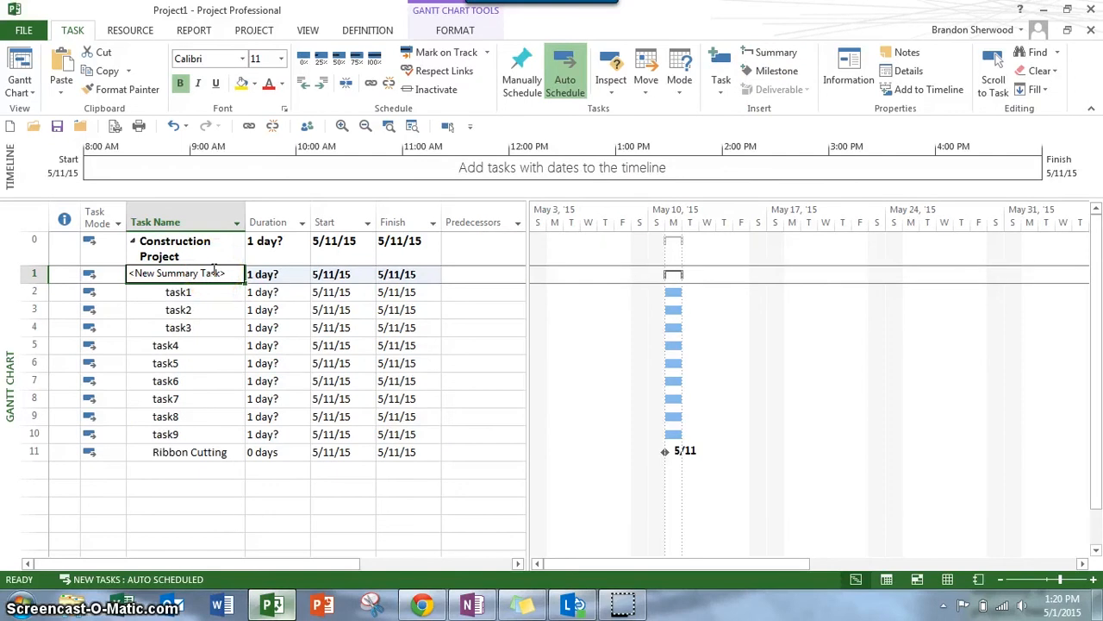
{"action": "left_click", "coordinate": [213, 269]}
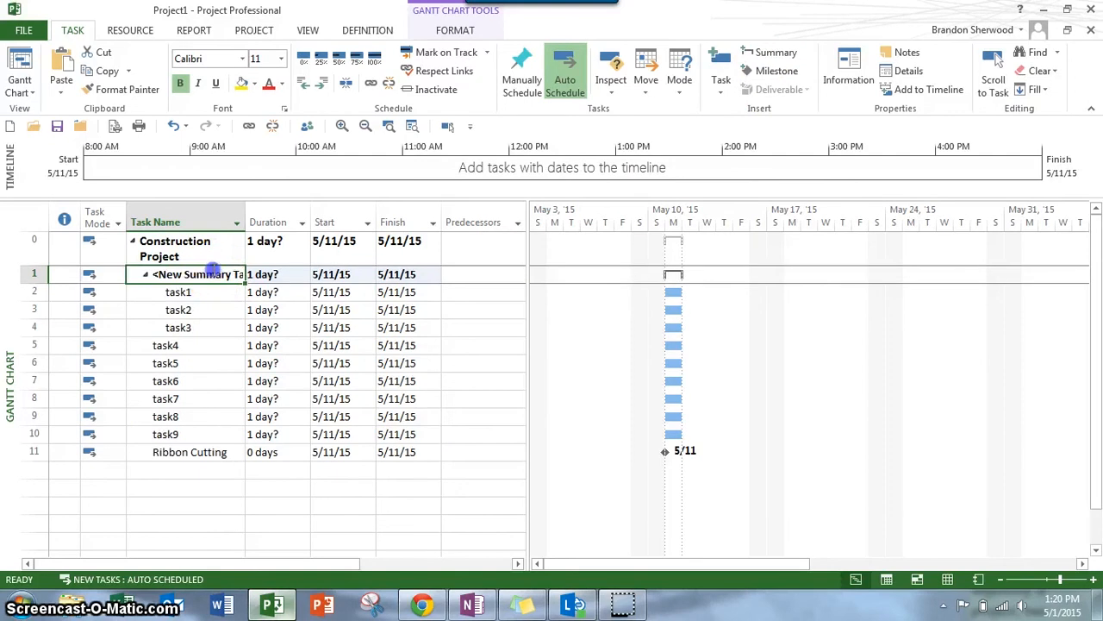
{"action": "double_click", "coordinate": [213, 269]}
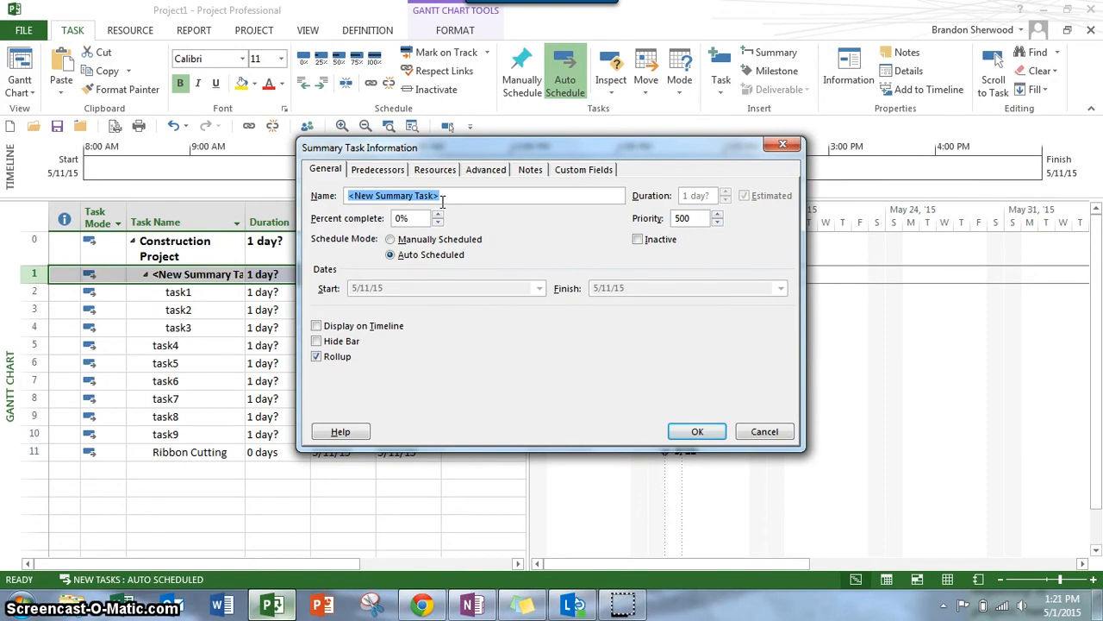
{"action": "type", "text": "Planning Phase"}
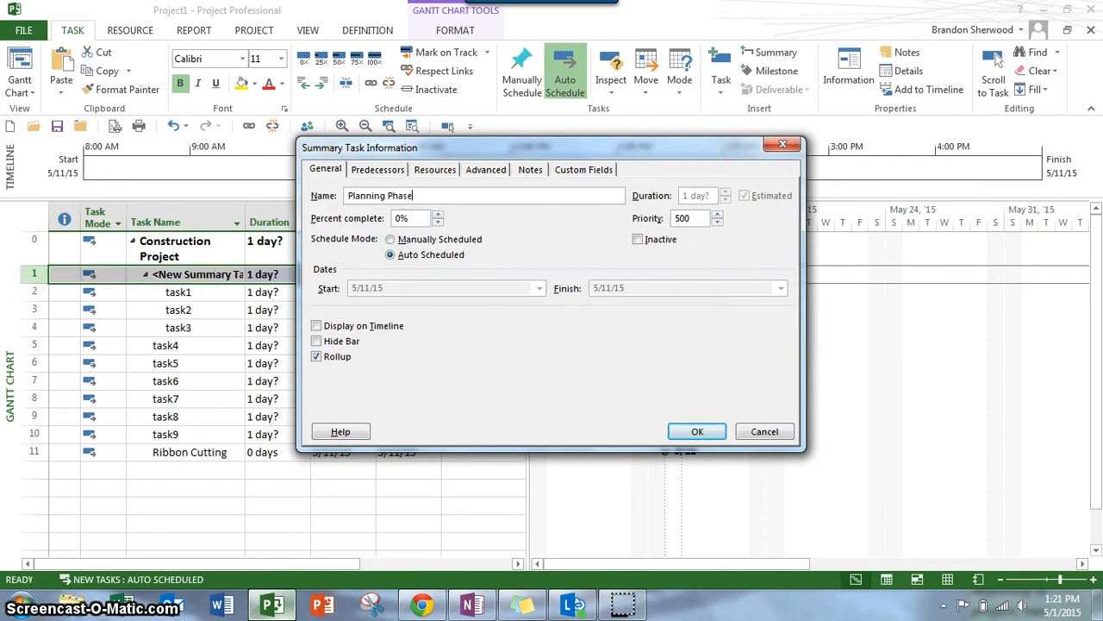
{"action": "left_click", "coordinate": [695, 433]}
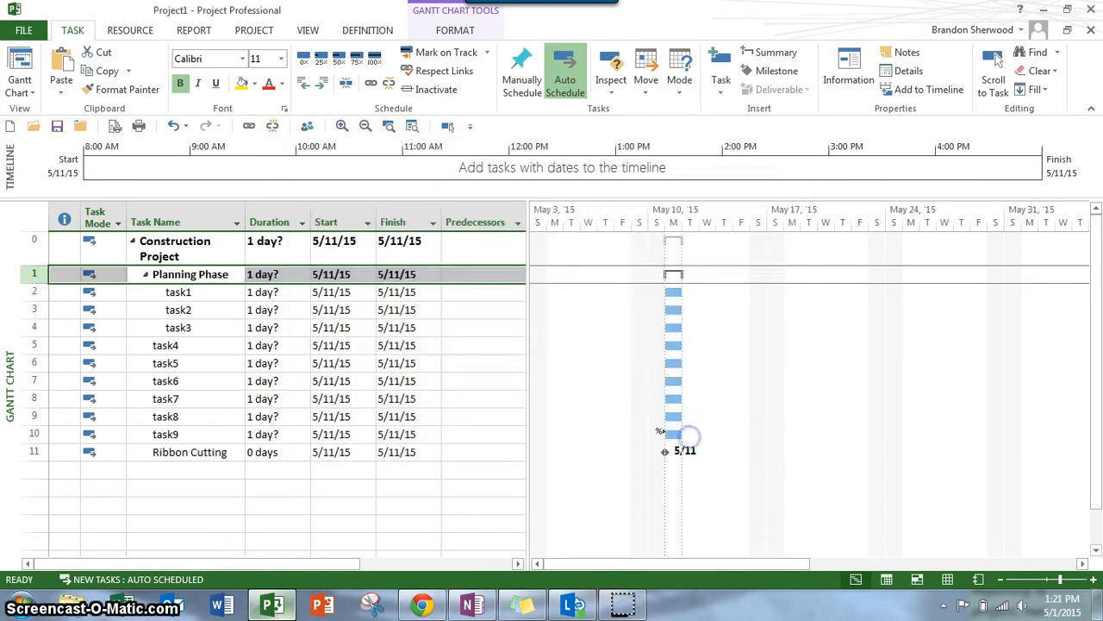
Group task4, task5 and task6 under a new summary task named "Design Phase"
{"action": "left_click_drag", "start_coordinate": [192, 348], "coordinate": [190, 380]}
{"action": "left_click", "coordinate": [770, 53]}
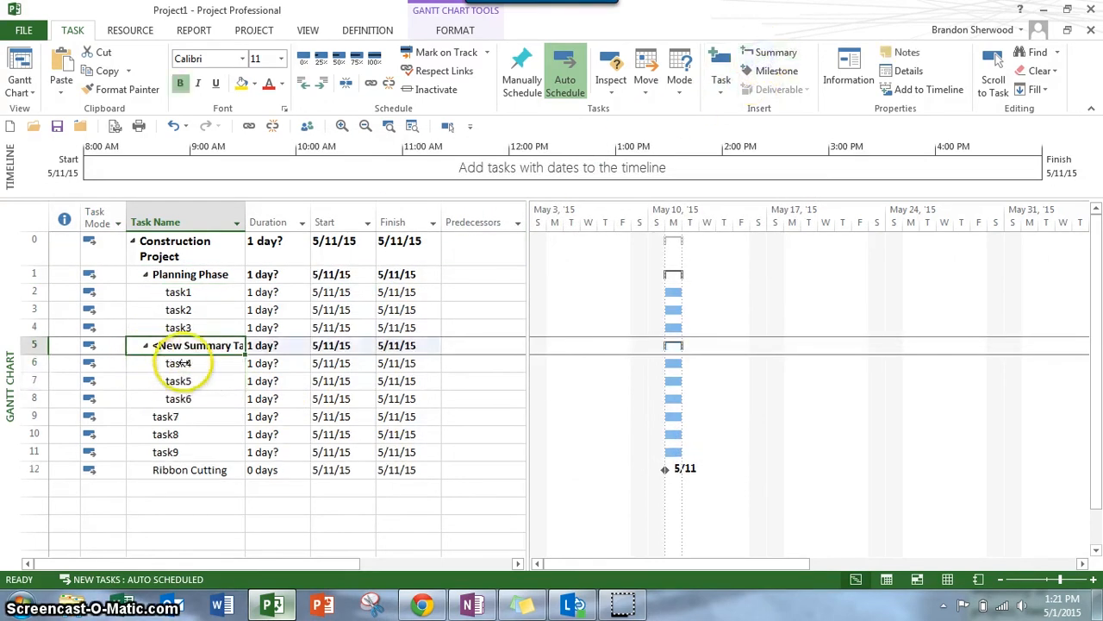
{"action": "type", "text": "D"}
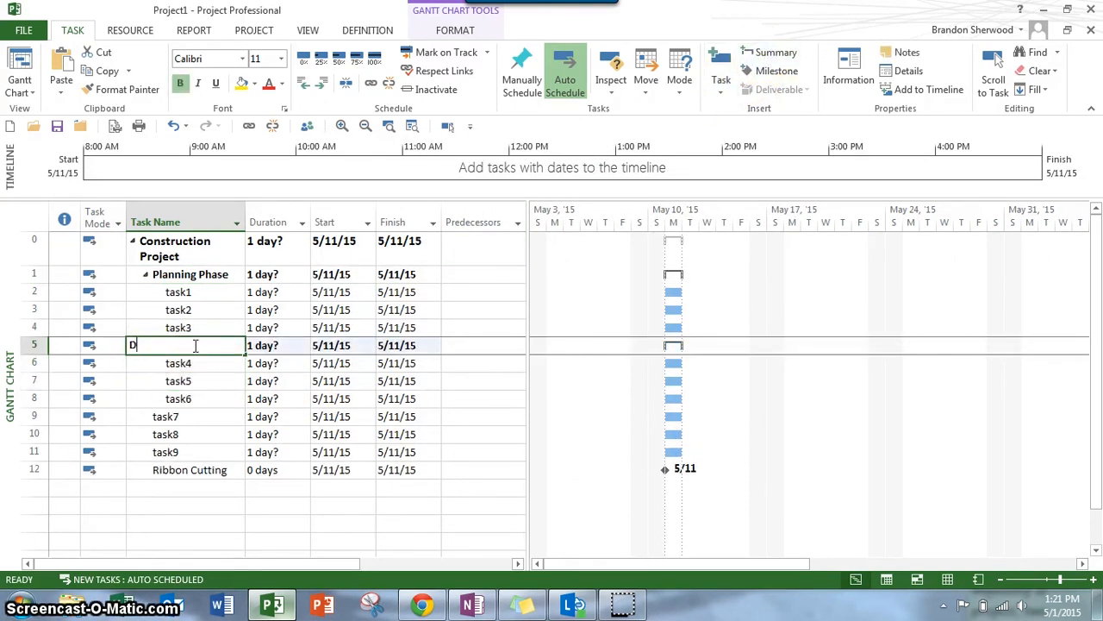
{"action": "type", "text": "esign Phase"}
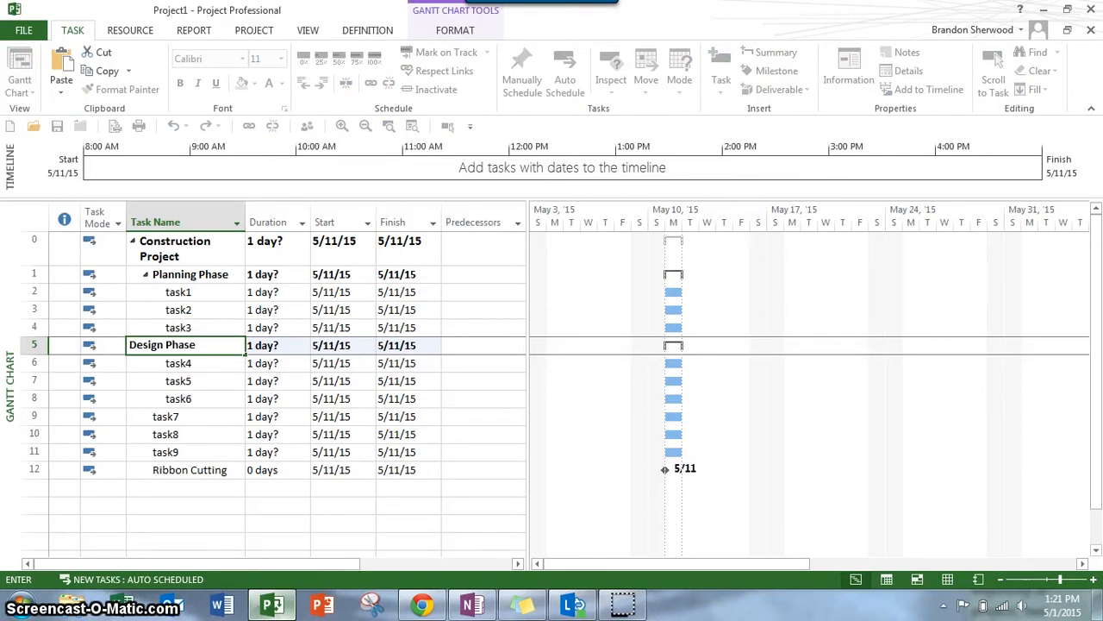
{"action": "key", "text": "Return"}
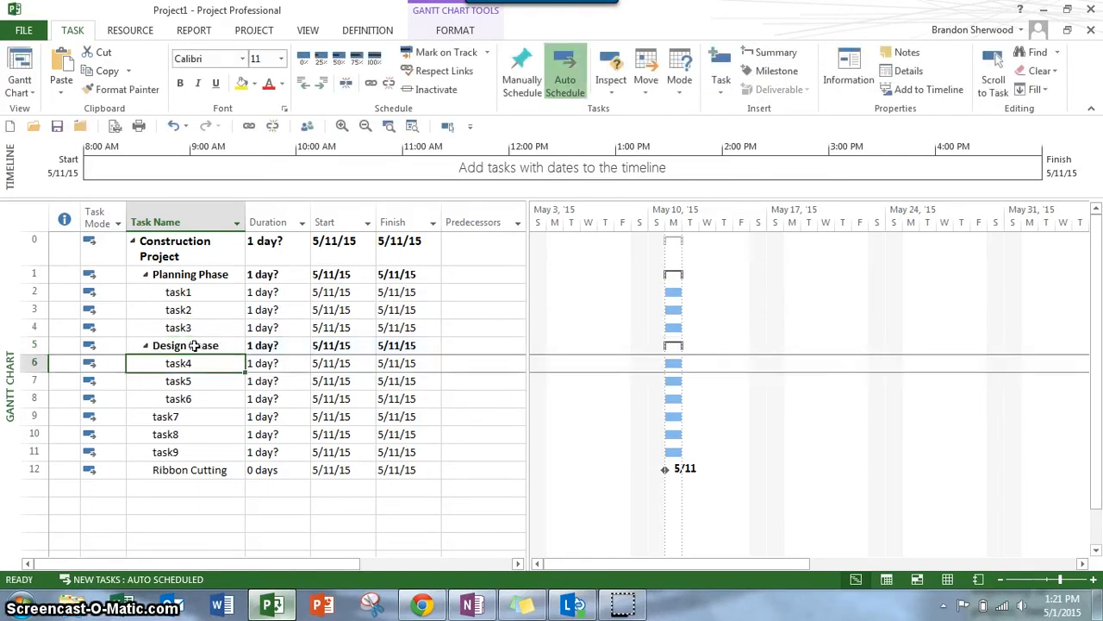
Group task7, task8 and task9 under a new summary task named "Building Phase"
{"action": "left_click_drag", "start_coordinate": [207, 416], "coordinate": [211, 450]}
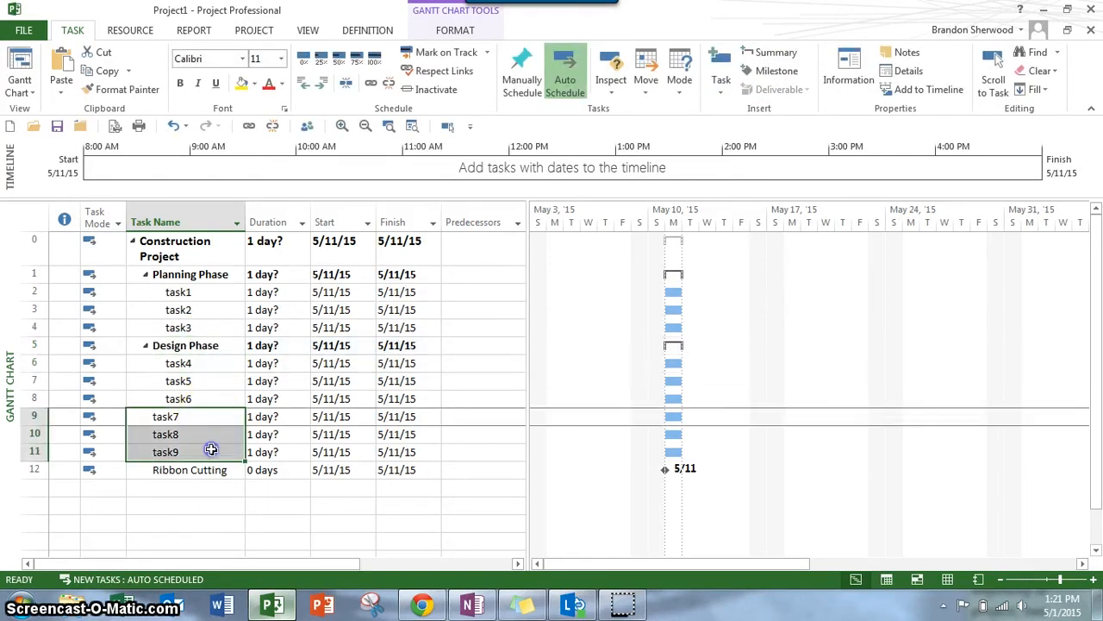
{"action": "left_click", "coordinate": [769, 53]}
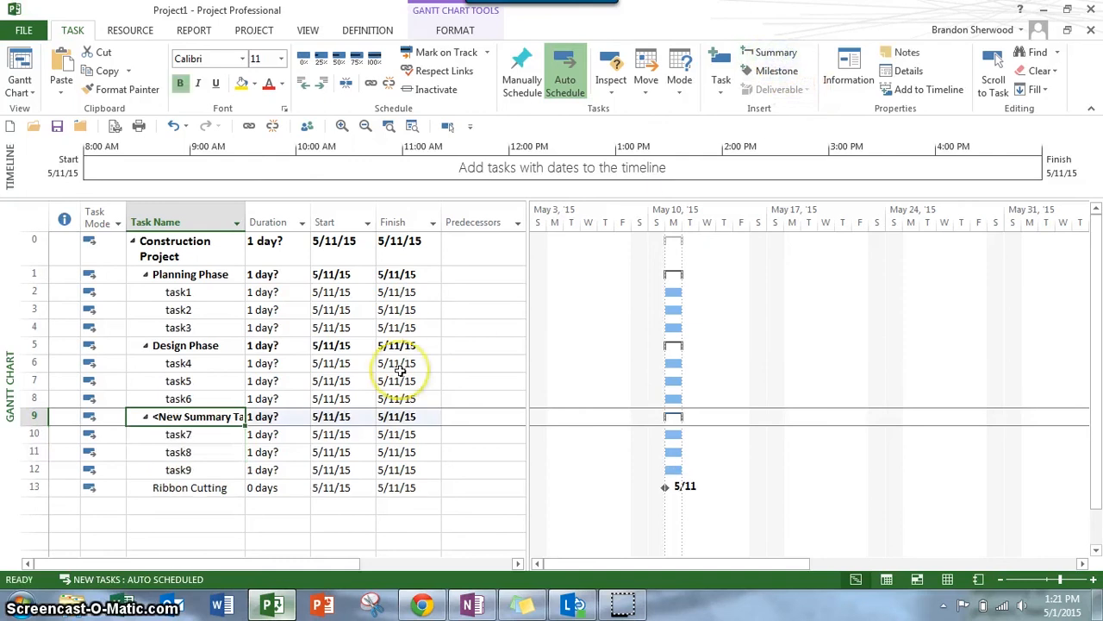
{"action": "type", "text": "Build"}
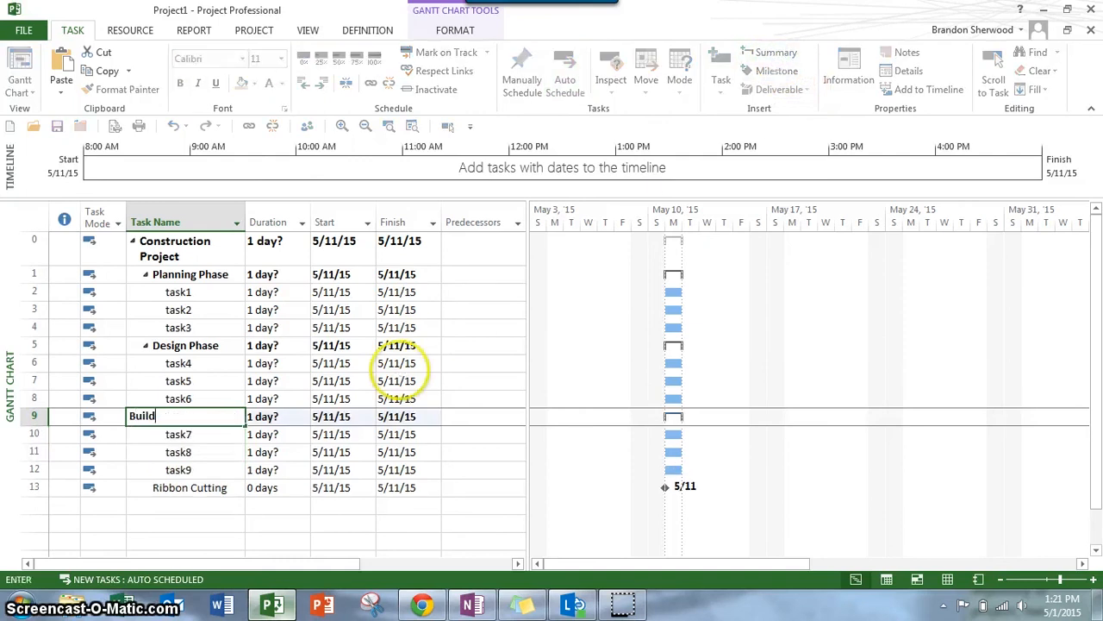
{"action": "type", "text": "ing Phase"}
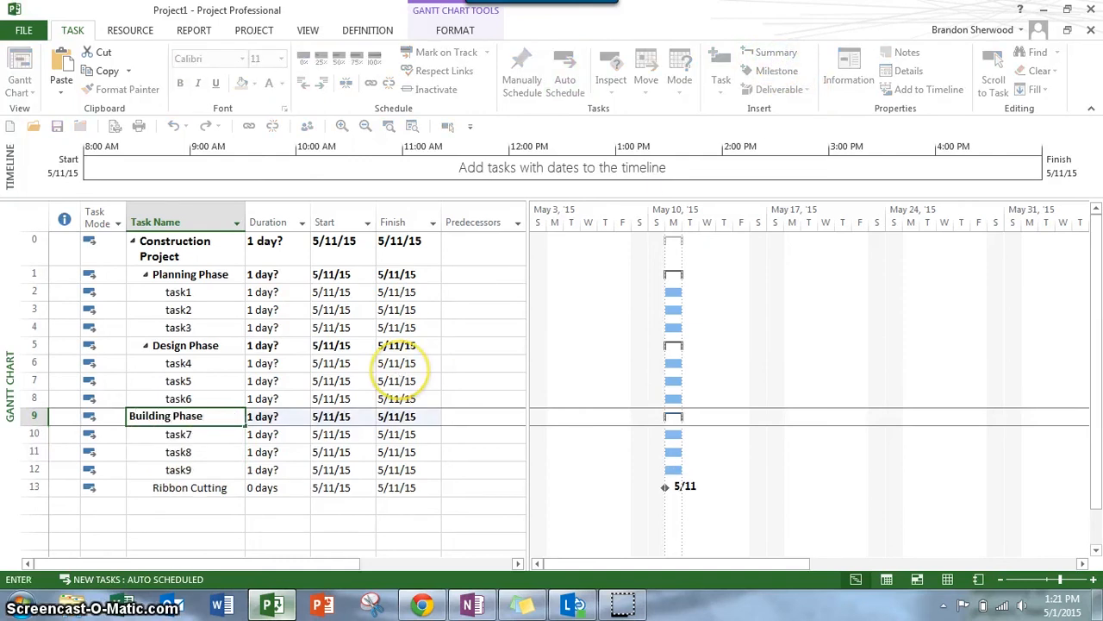
{"action": "key", "text": "Return"}
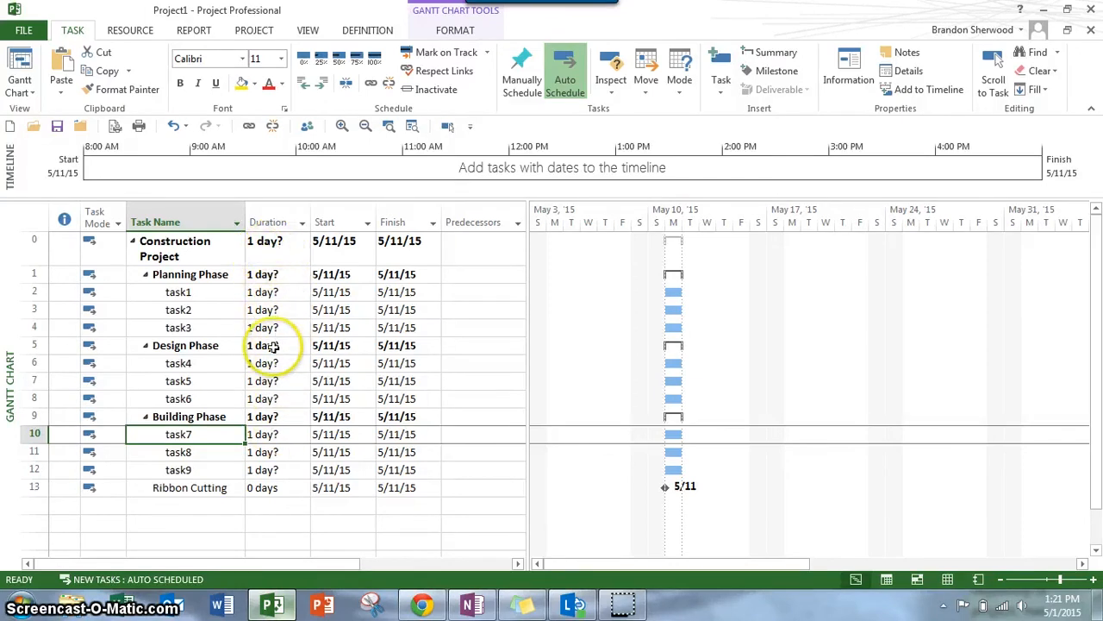
Set the Planning Phase durations to 2 days for task1, 1 day for task2 and 2 days for task3
{"action": "left_click", "coordinate": [283, 293]}
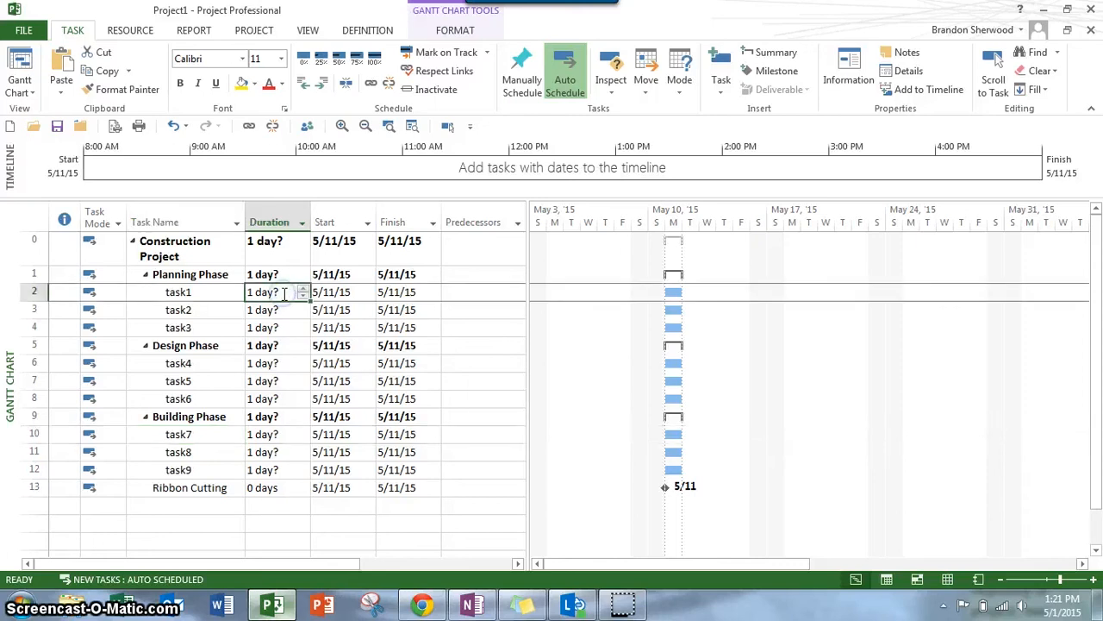
{"action": "type", "text": "2"}
{"action": "key", "text": "Return"}
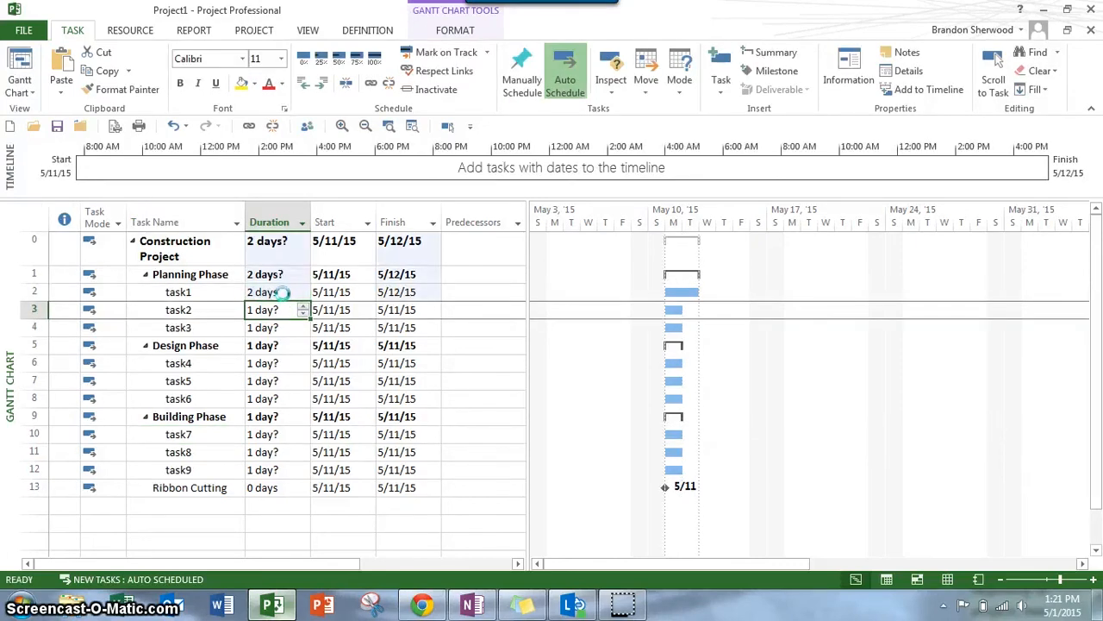
{"action": "type", "text": "1"}
{"action": "key", "text": "Return"}
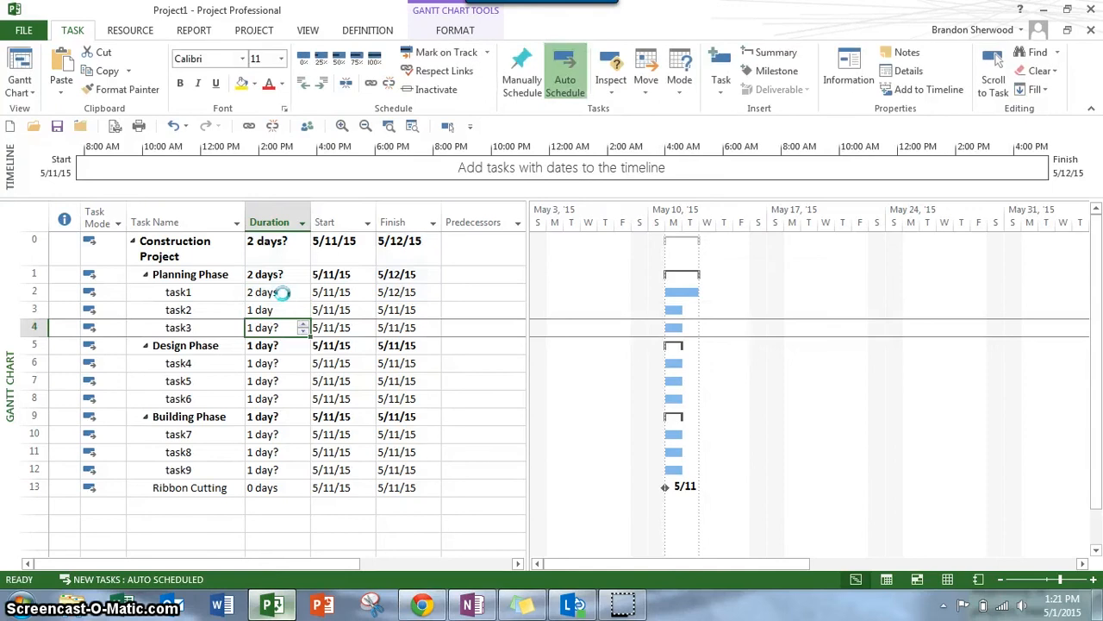
{"action": "type", "text": "2"}
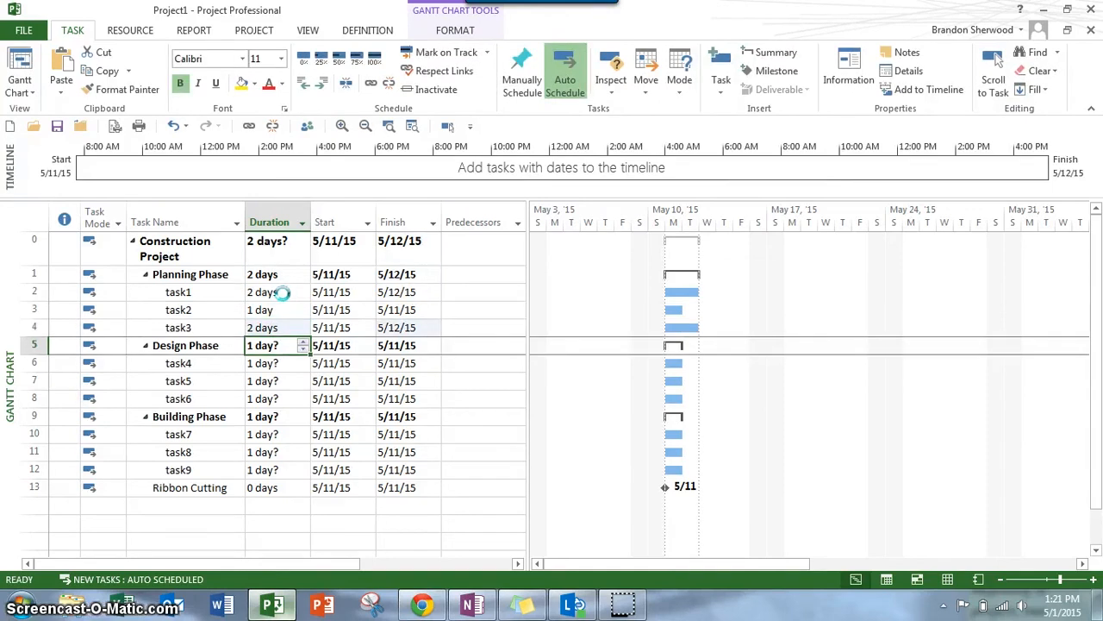
{"action": "key", "text": "Return"}
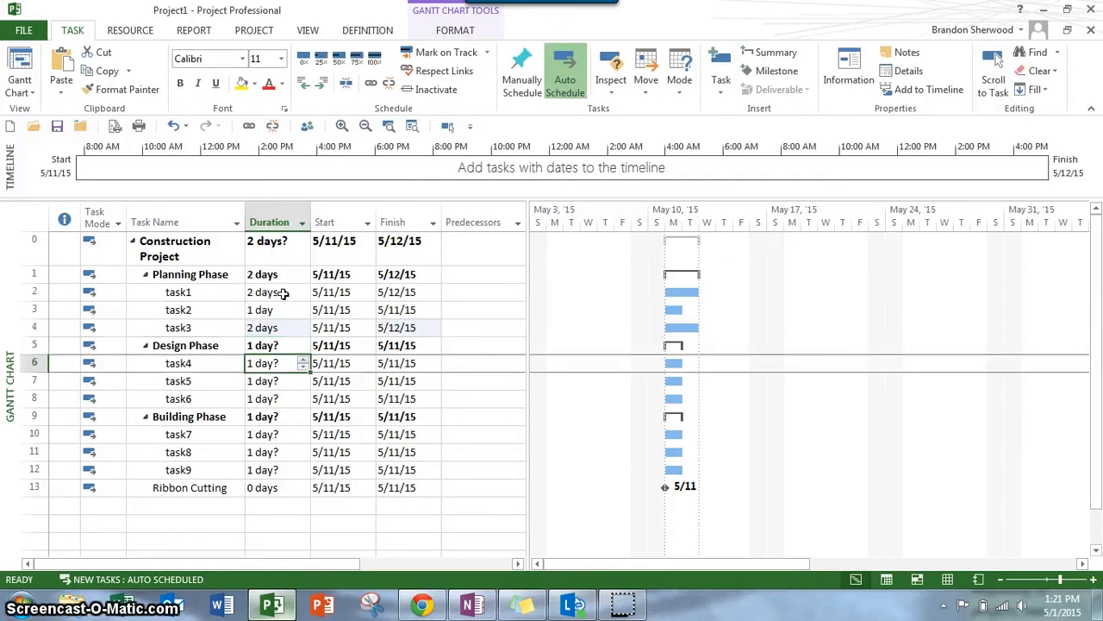
Set the Design Phase durations to 3 days for task4, 4 days for task5 and 2 days for task6
{"action": "key", "text": "Return"}
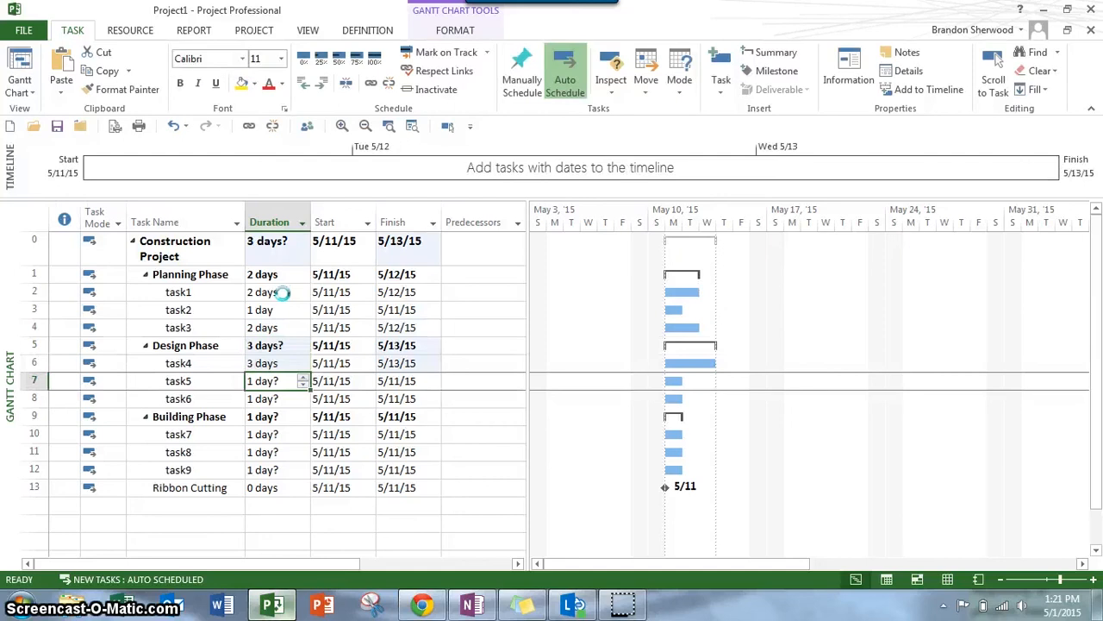
{"action": "type", "text": "4"}
{"action": "key", "text": "Return"}
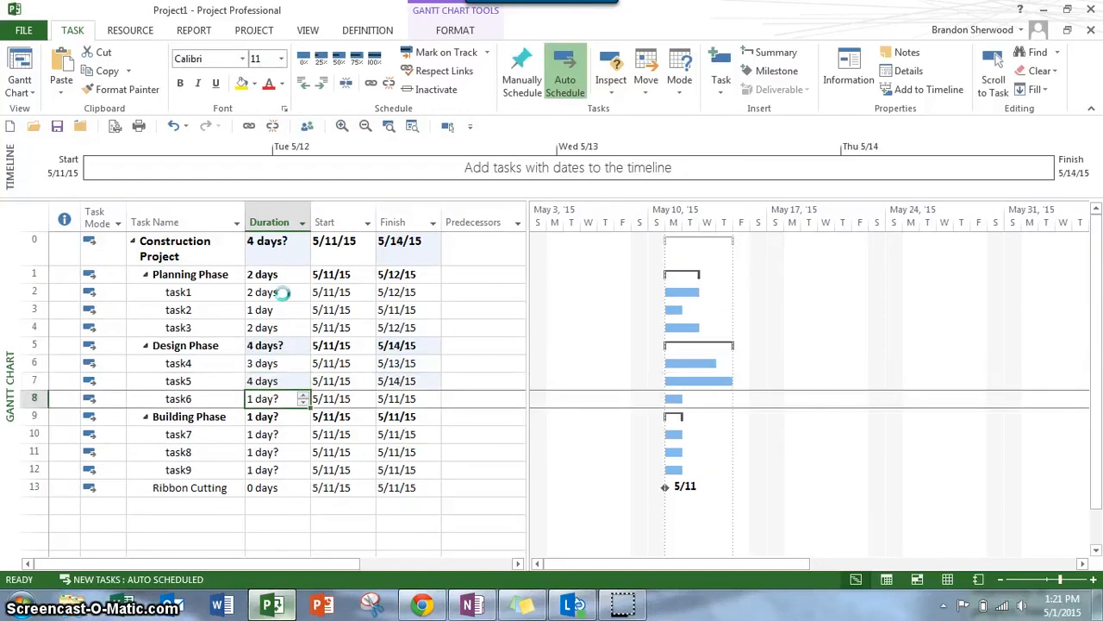
{"action": "type", "text": "2"}
{"action": "key", "text": "Return"}
{"action": "key", "text": "Down"}
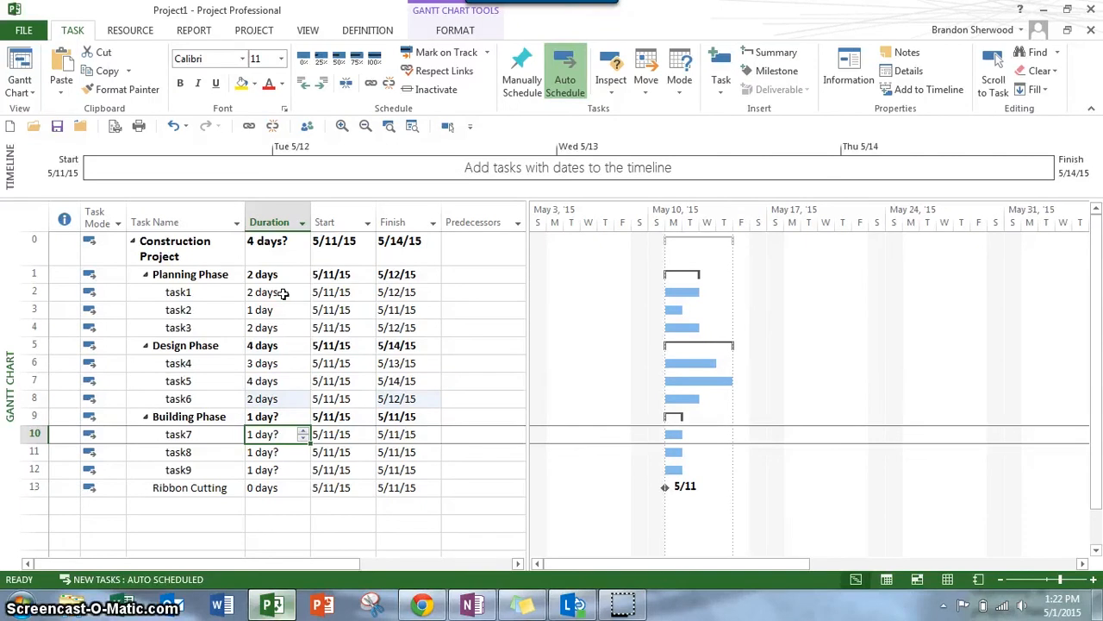
Set the Building Phase durations to 15 days for task7, 10 days for task8 and 12 days for task9
{"action": "type", "text": "15"}
{"action": "key", "text": "Return"}
{"action": "type", "text": "10"}
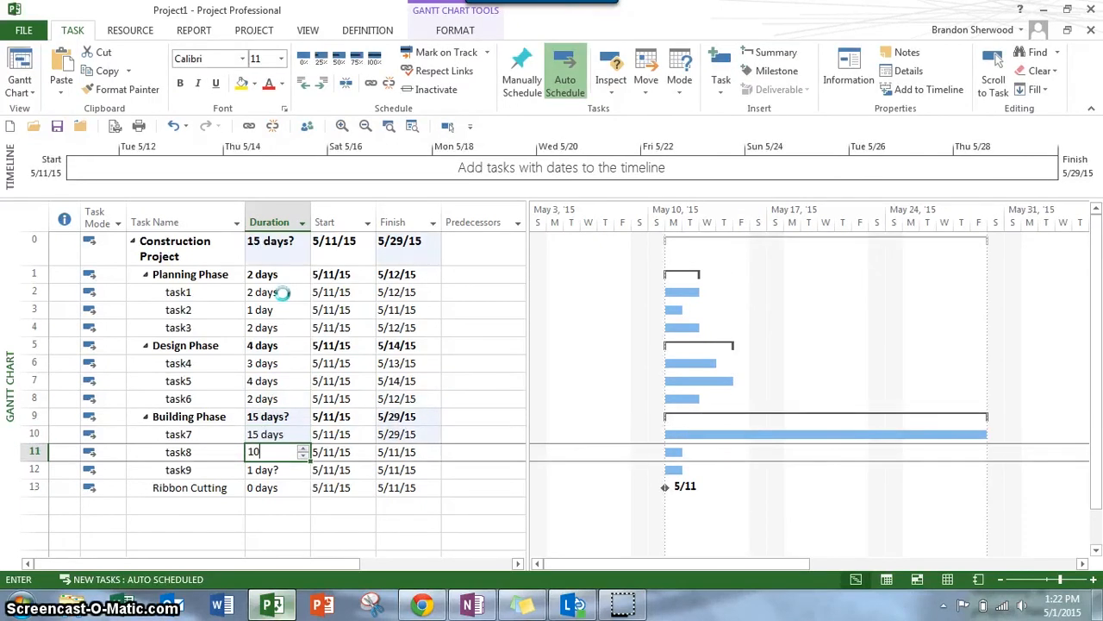
{"action": "key", "text": "Return"}
{"action": "type", "text": "12"}
{"action": "key", "text": "Return"}
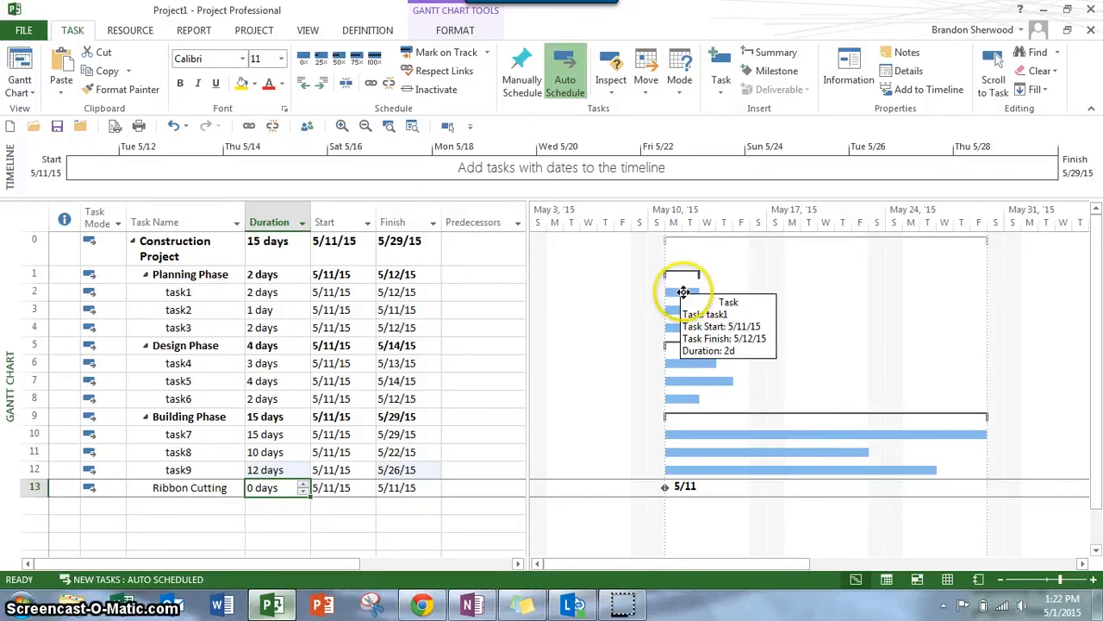
Link the tasks within each phase in finish-to-start sequence: task1 through task3, task4 through task6, and task7 through task9
{"action": "left_click_drag", "start_coordinate": [683, 292], "coordinate": [694, 326]}
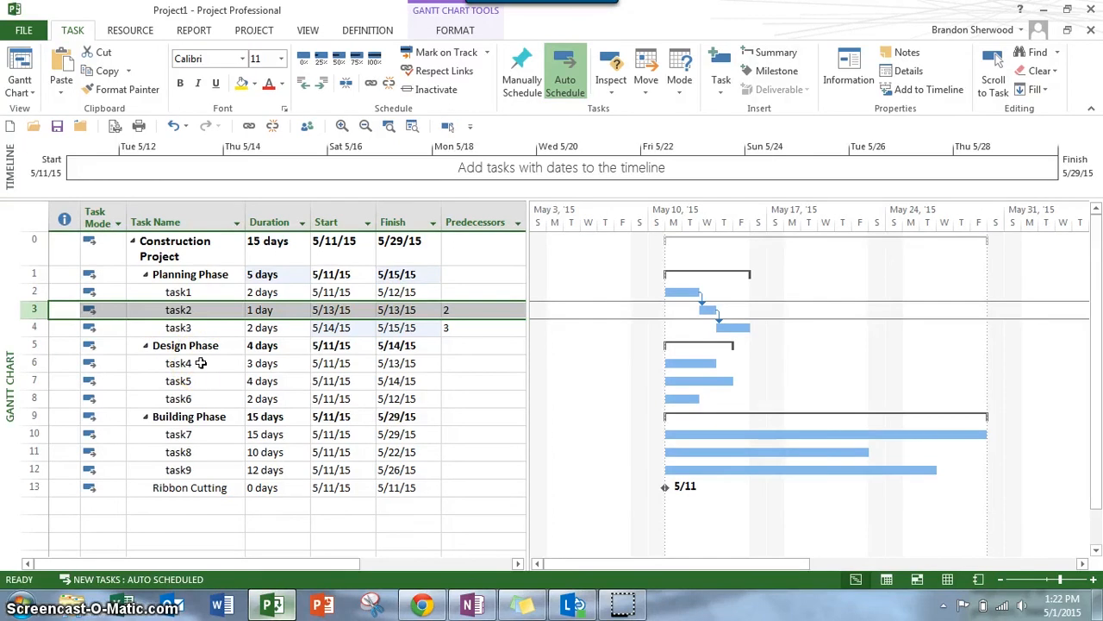
{"action": "left_click_drag", "start_coordinate": [199, 367], "coordinate": [199, 399]}
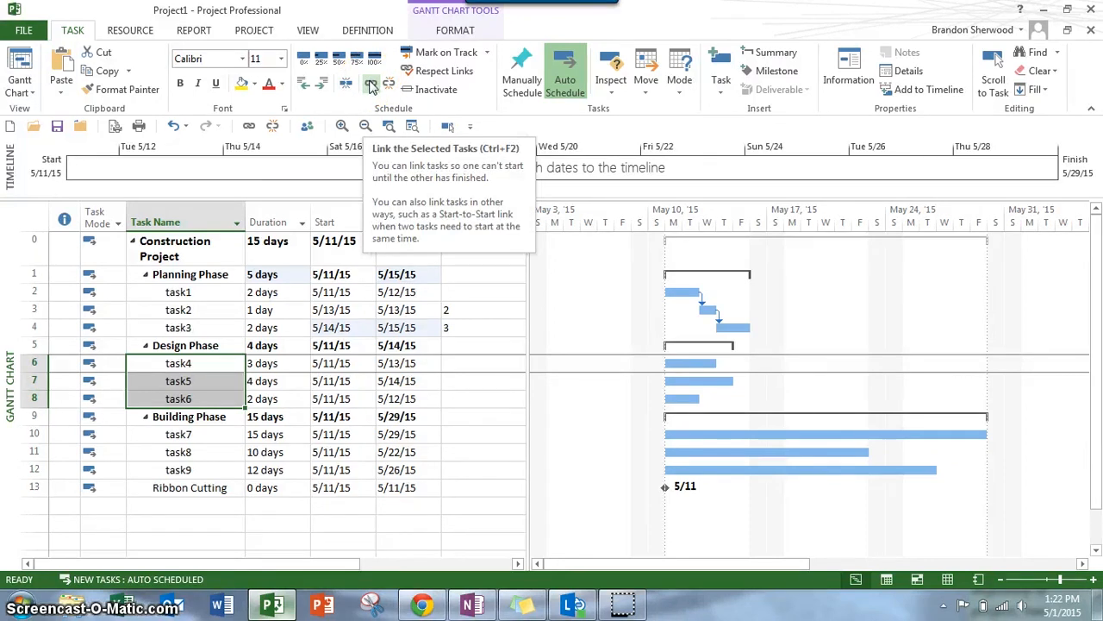
{"action": "left_click", "coordinate": [371, 86]}
{"action": "left_click", "coordinate": [321, 309]}
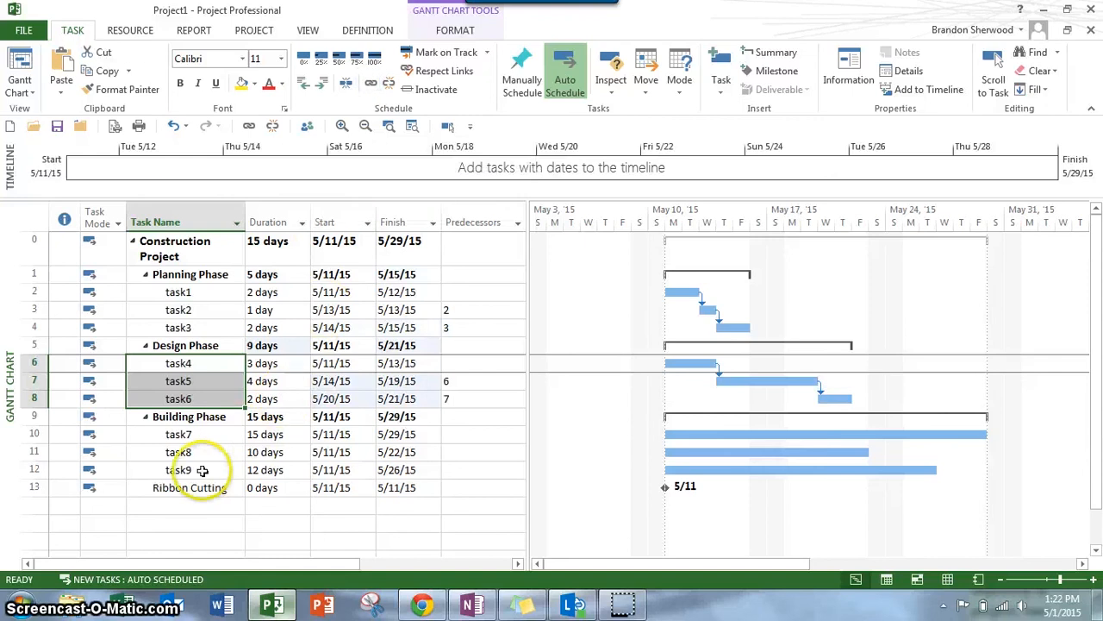
{"action": "left_click_drag", "start_coordinate": [183, 435], "coordinate": [192, 471]}
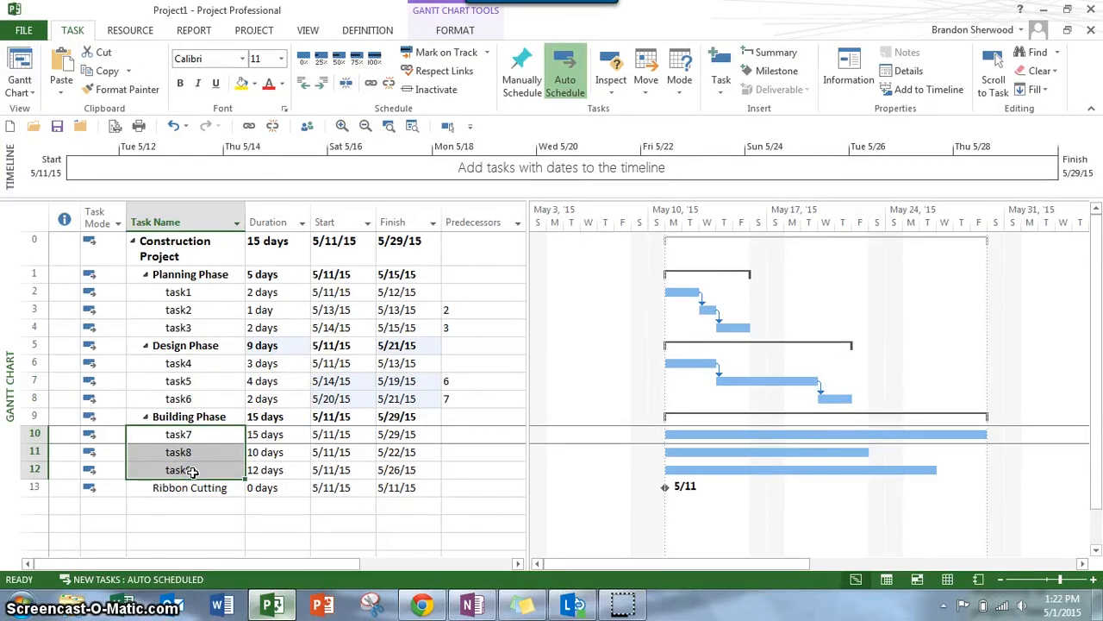
{"action": "key", "text": "ctrl+F2"}
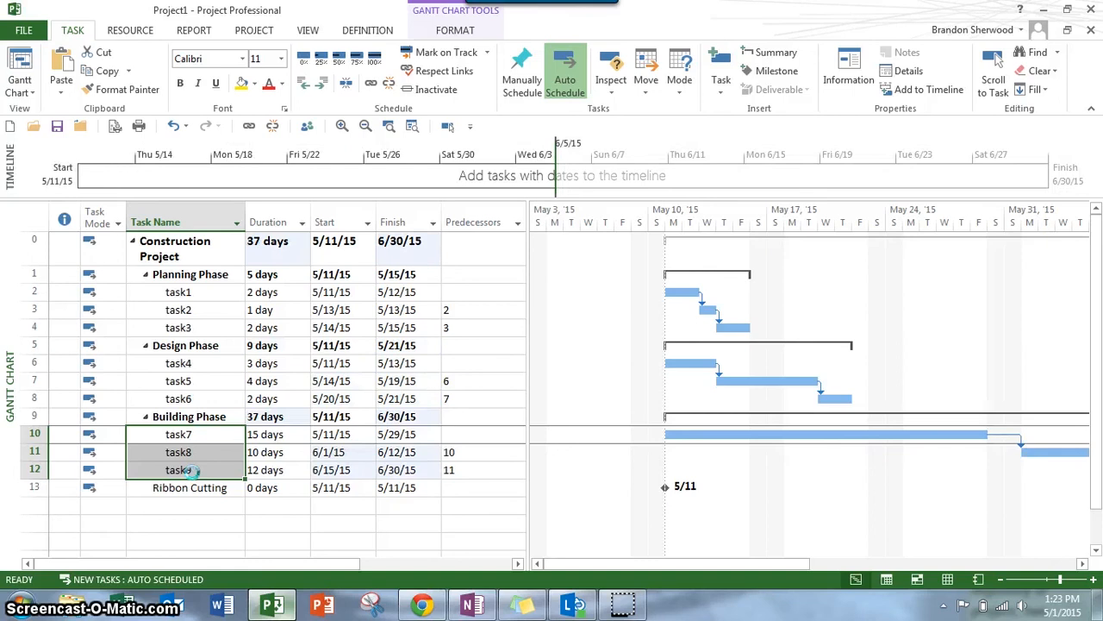
Link the phases in the Gantt chart by connecting task3 to task4, task6 to task7, and task9 to the Ribbon Cutting milestone
{"action": "left_click", "coordinate": [622, 565]}
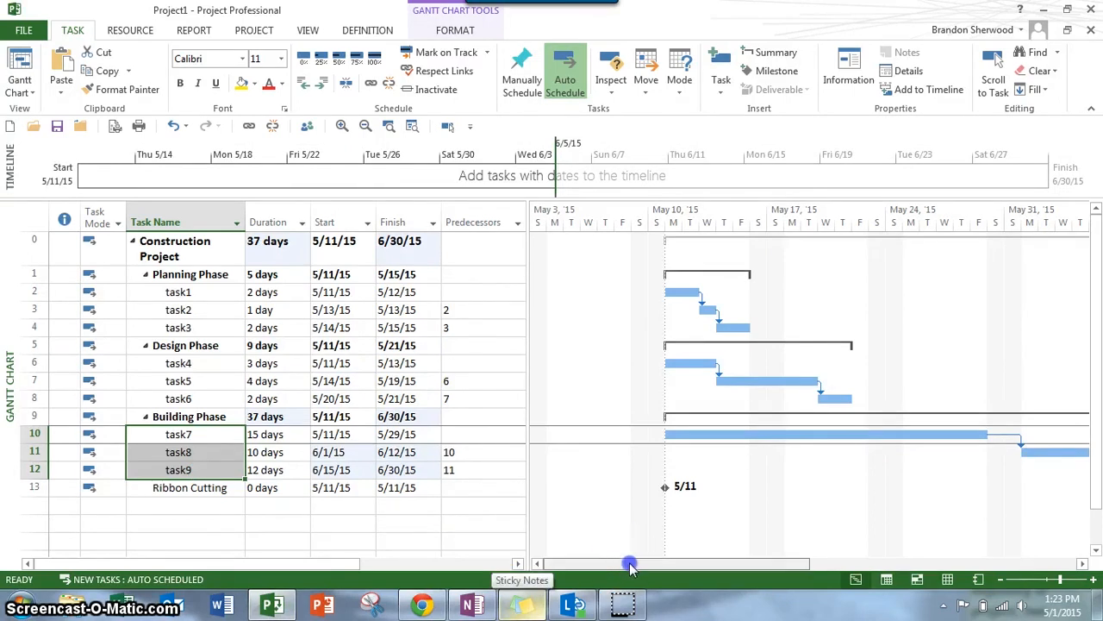
{"action": "left_click", "coordinate": [999, 580]}
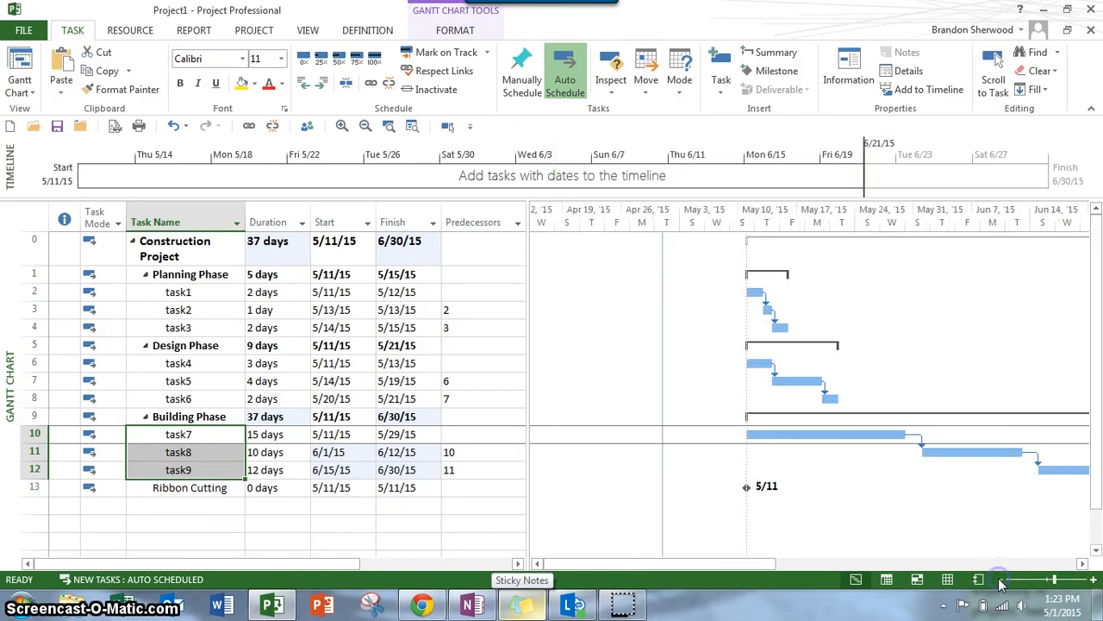
{"action": "left_click", "coordinate": [1000, 581]}
{"action": "left_click", "coordinate": [1083, 564]}
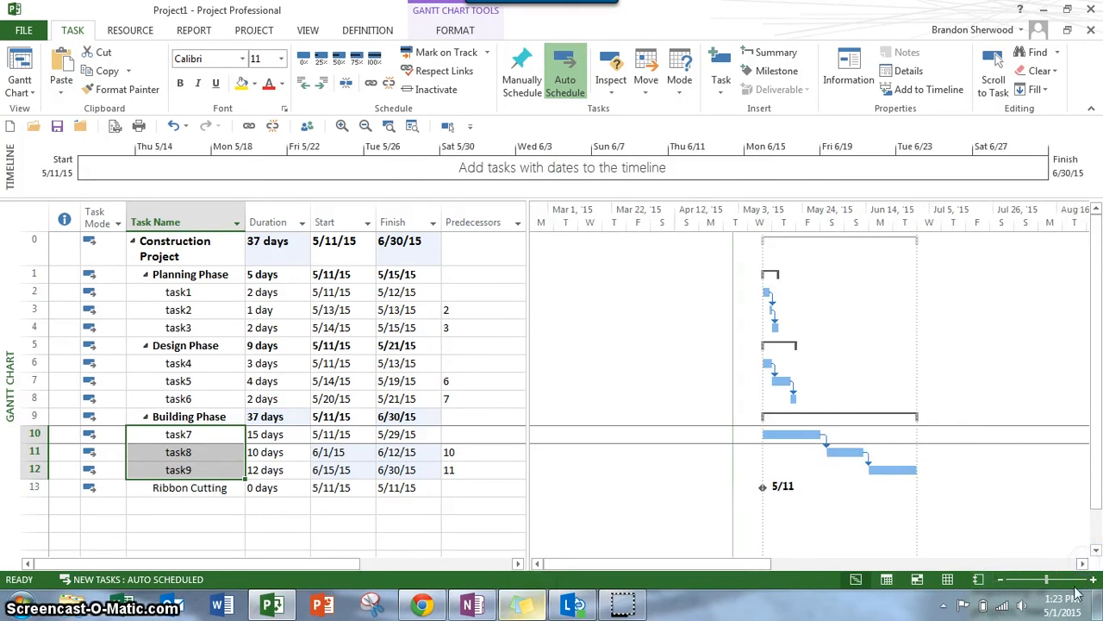
{"action": "left_click", "coordinate": [1093, 579]}
{"action": "left_click", "coordinate": [1083, 564]}
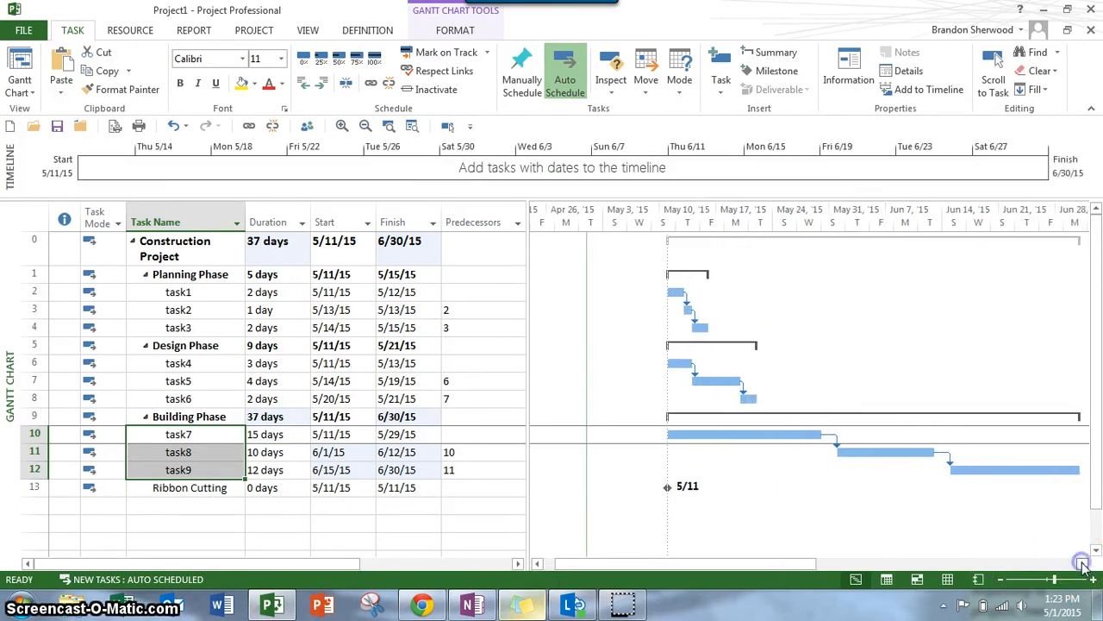
{"action": "left_click", "coordinate": [1082, 563]}
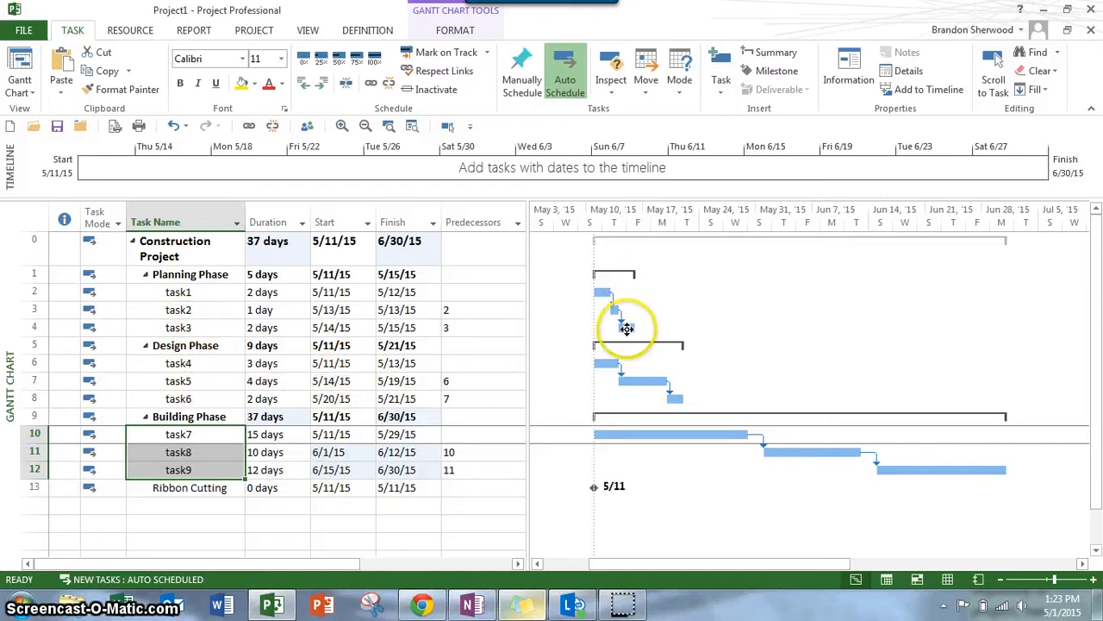
{"action": "left_click_drag", "start_coordinate": [628, 327], "coordinate": [609, 363]}
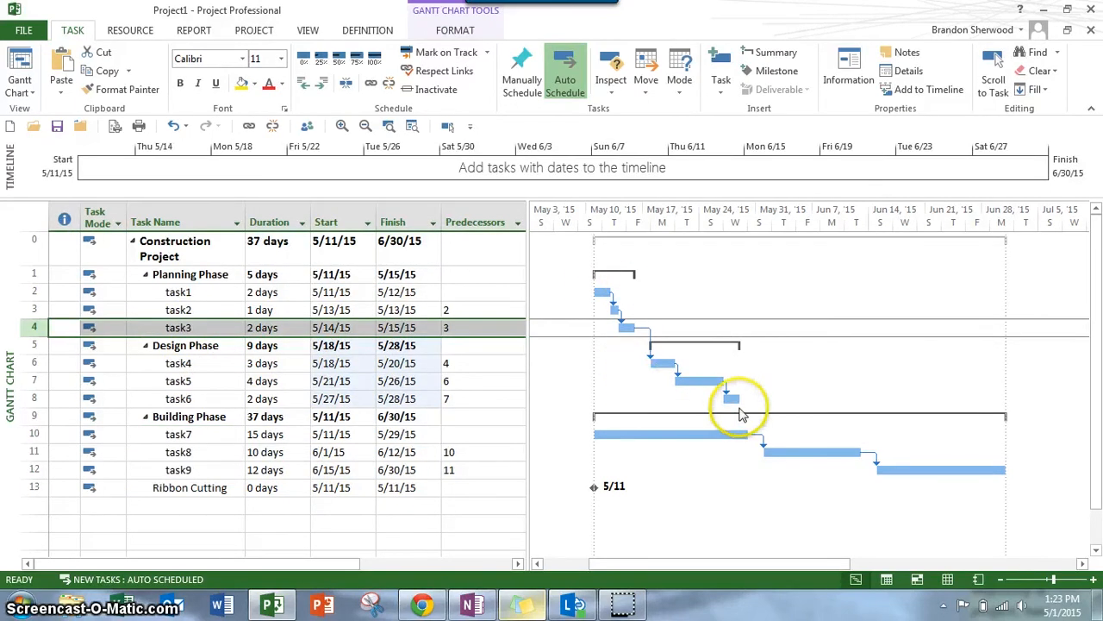
{"action": "left_click_drag", "start_coordinate": [732, 398], "coordinate": [710, 434]}
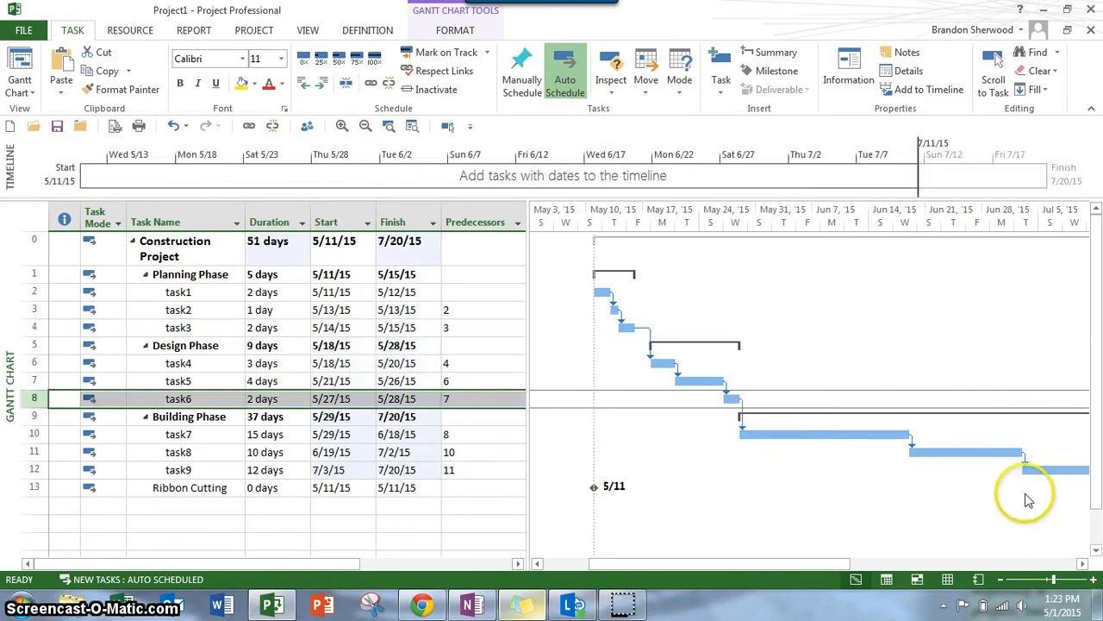
{"action": "left_click_drag", "start_coordinate": [1039, 469], "coordinate": [594, 487]}
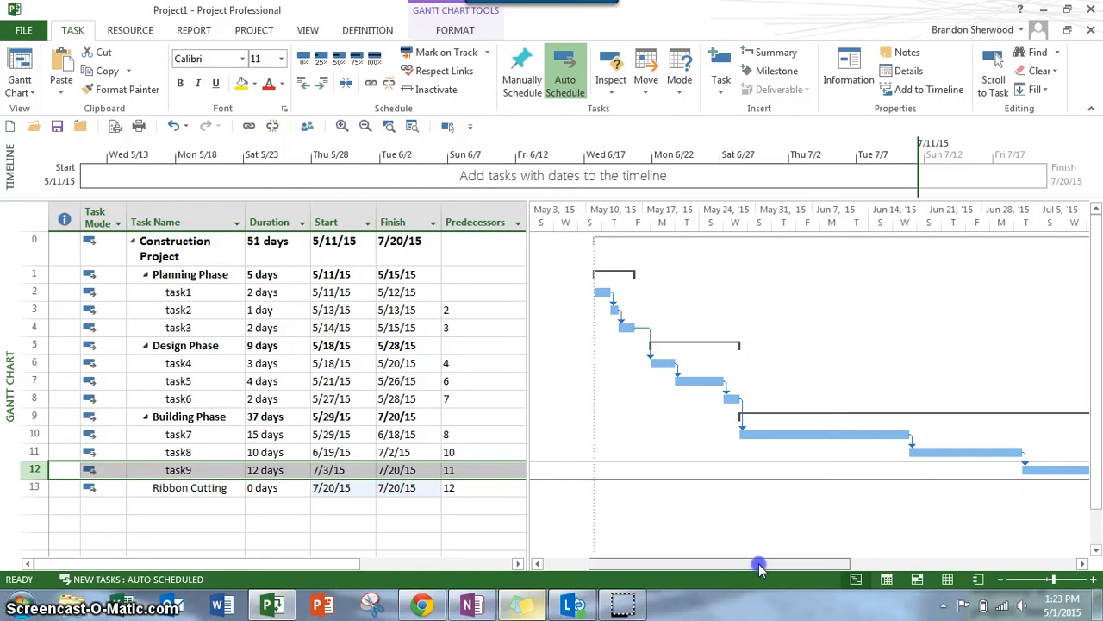
{"action": "left_click_drag", "start_coordinate": [746, 566], "coordinate": [843, 566]}
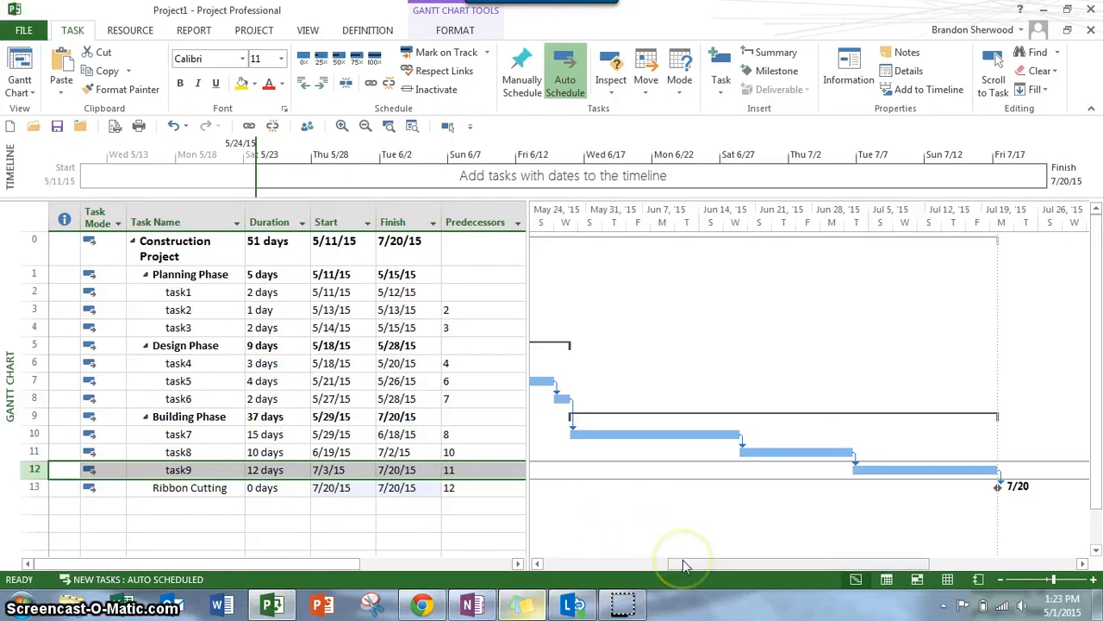
{"action": "left_click_drag", "start_coordinate": [682, 565], "coordinate": [553, 563]}
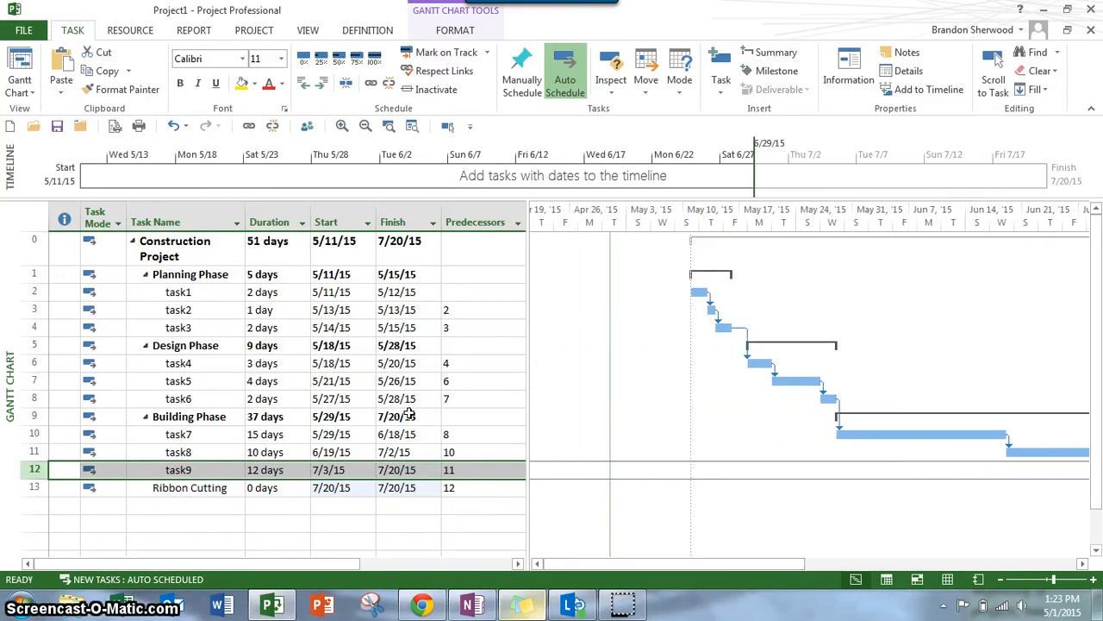
{"action": "key", "text": "alt+p"}
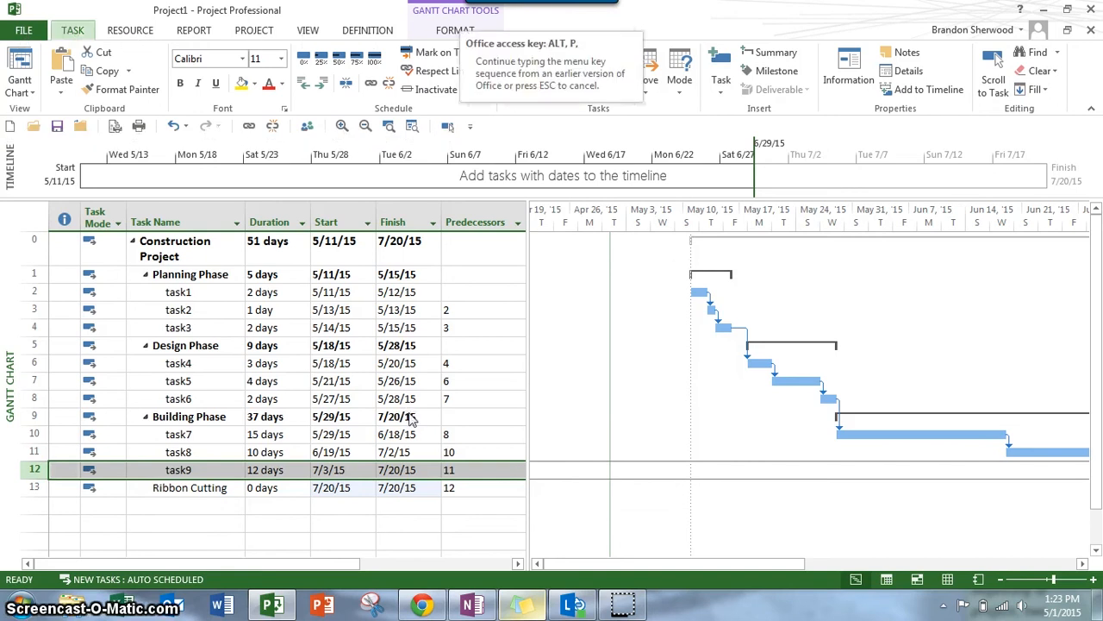
{"action": "left_click", "coordinate": [681, 245]}
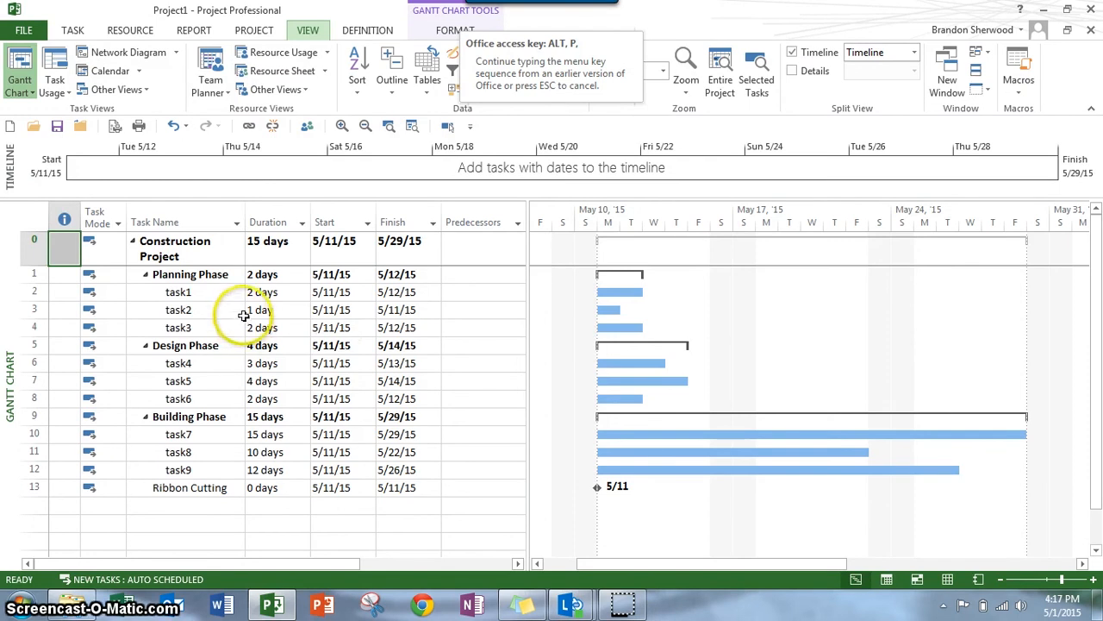
Open the Resource Sheet and add the first two team members as work resources, entering their first names
{"action": "left_click", "coordinate": [308, 30]}
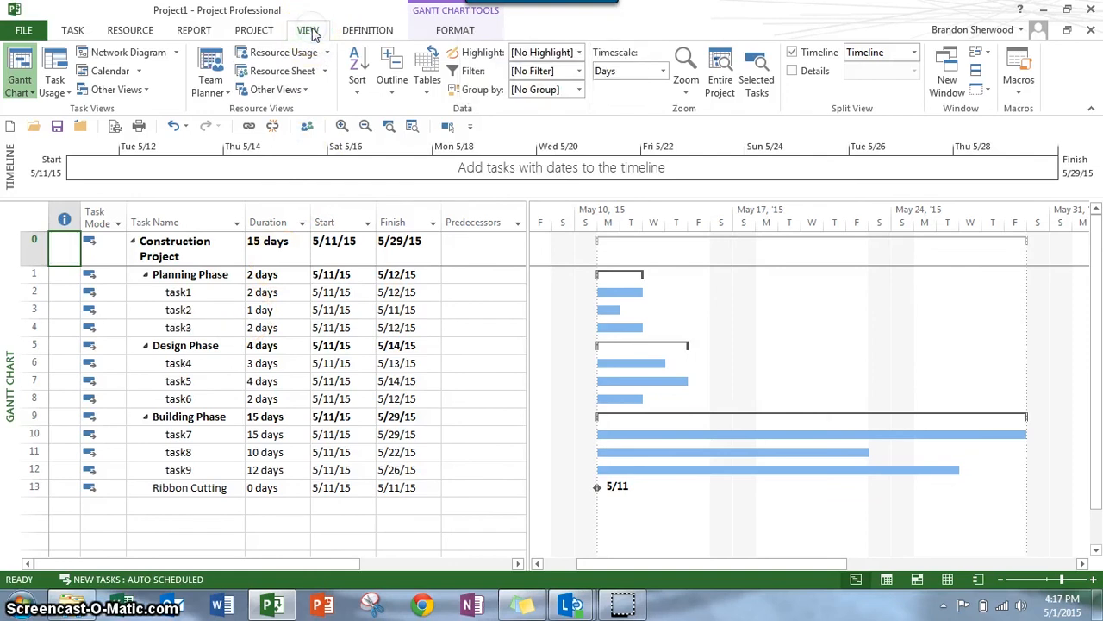
{"action": "left_click", "coordinate": [304, 74]}
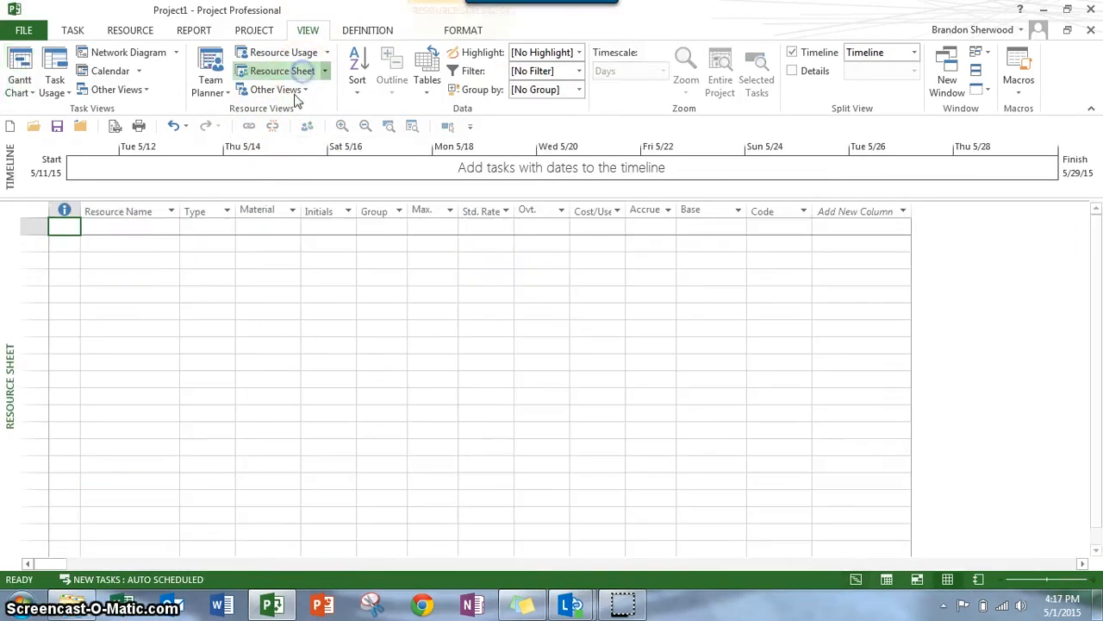
{"action": "left_click", "coordinate": [120, 228]}
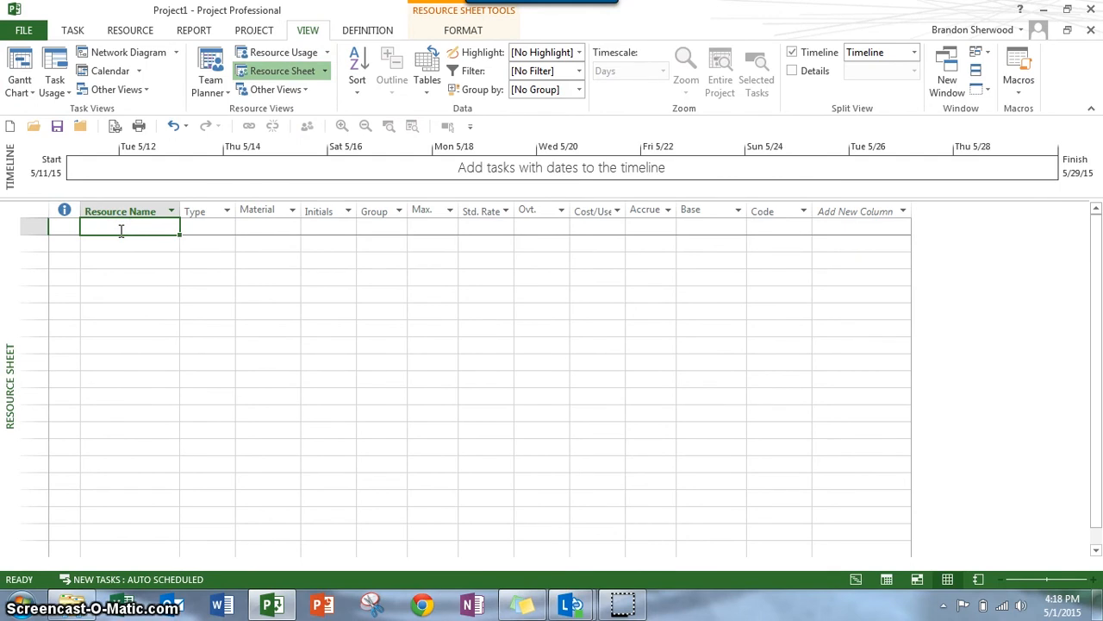
{"action": "left_click", "coordinate": [119, 230]}
{"action": "type", "text": "ron"}
{"action": "key", "text": "Return"}
{"action": "type", "text": "tom"}
{"action": "key", "text": "Return"}
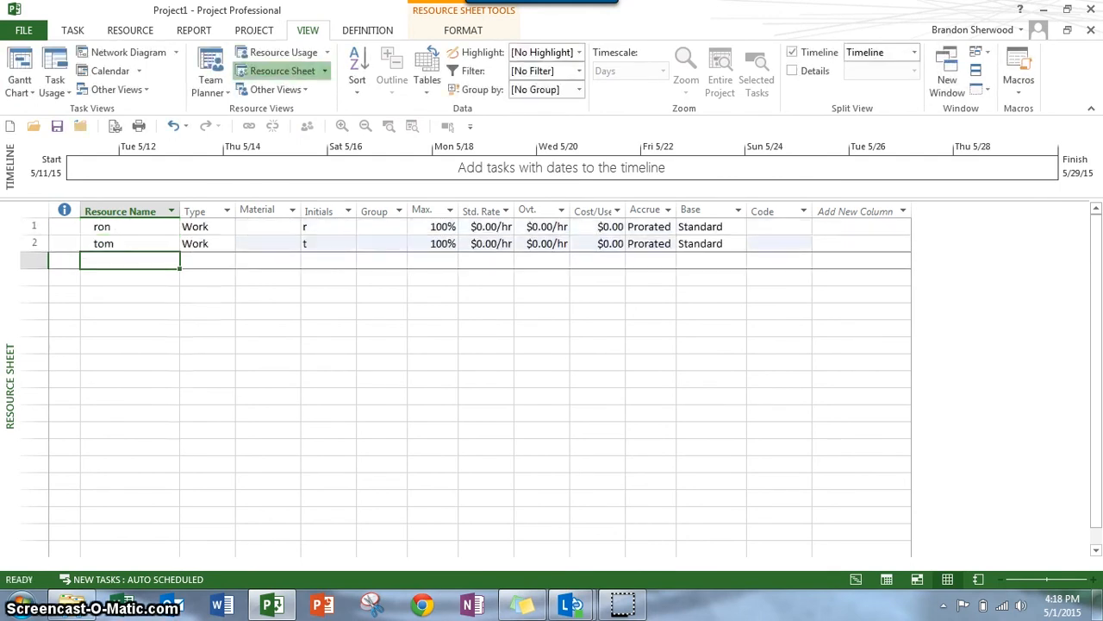
Add the remaining four team members' first names as work resources in rows 3 to 6
{"action": "type", "text": "rick"}
{"action": "key", "text": "Return"}
{"action": "type", "text": "randy"}
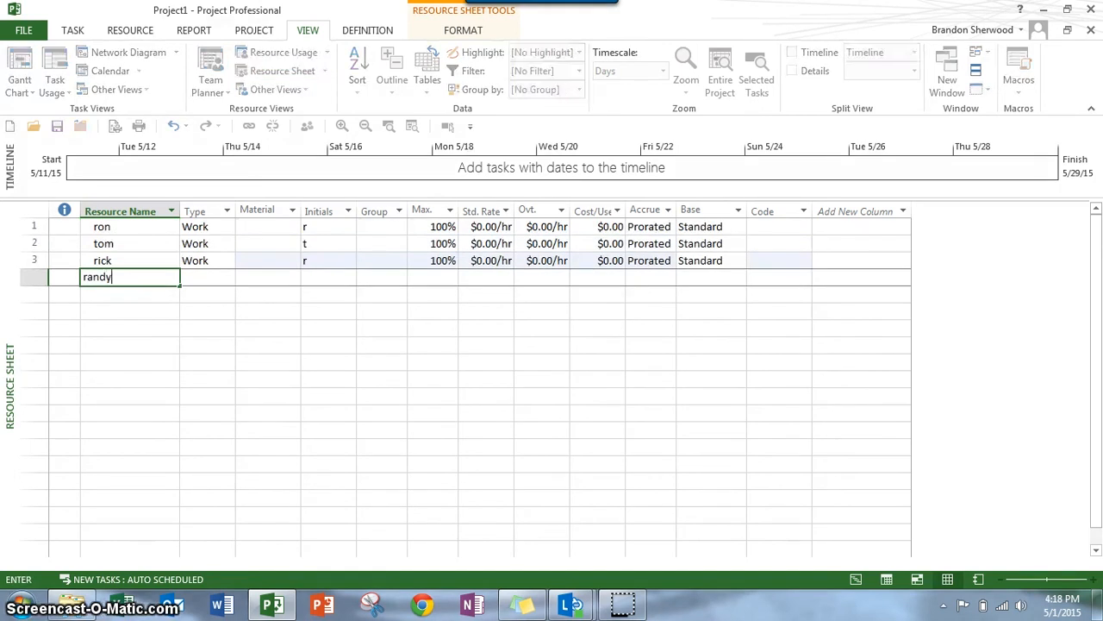
{"action": "key", "text": "Return"}
{"action": "type", "text": "ashle"}
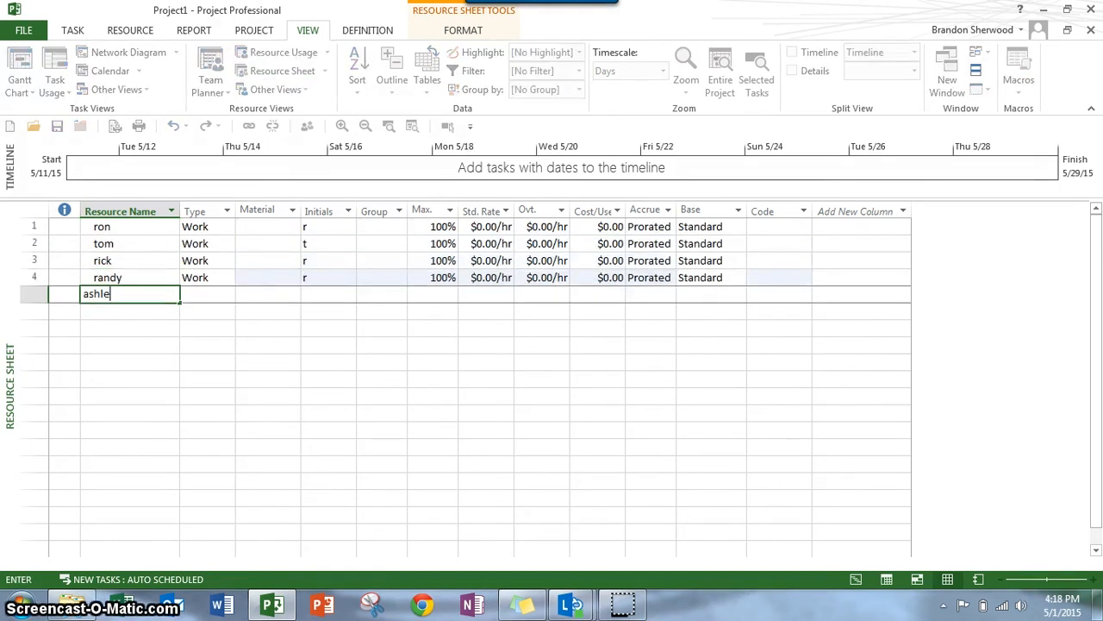
{"action": "type", "text": "y"}
{"action": "key", "text": "Return"}
{"action": "type", "text": "becky"}
{"action": "key", "text": "Return"}
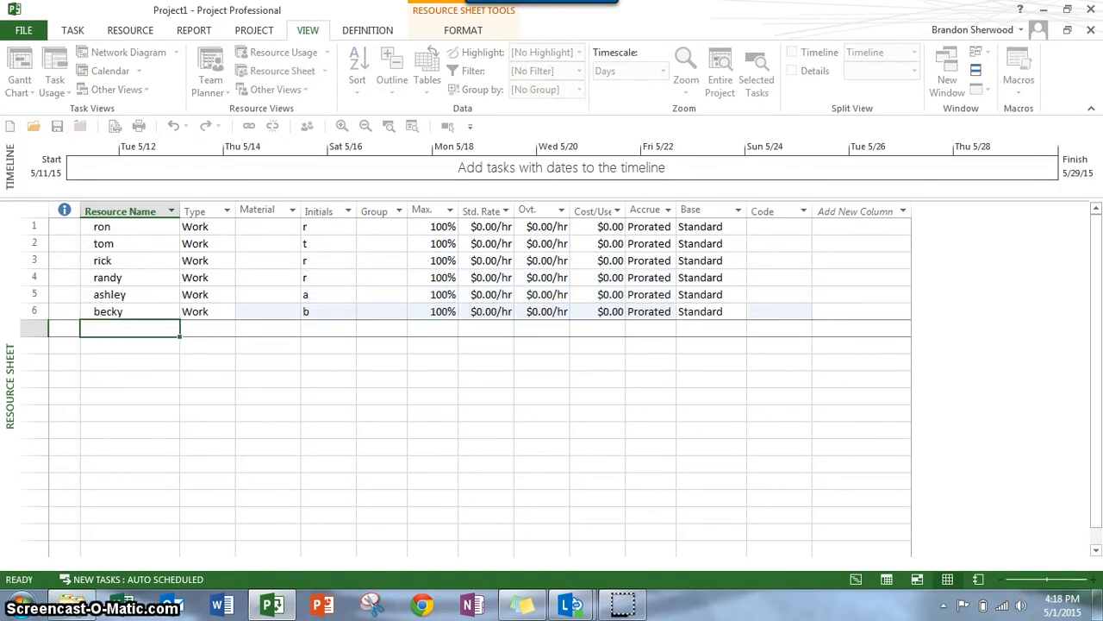
Add a resource named concrete with type Material, material label cubic feet and a standard rate of $25
{"action": "type", "text": "concrete"}
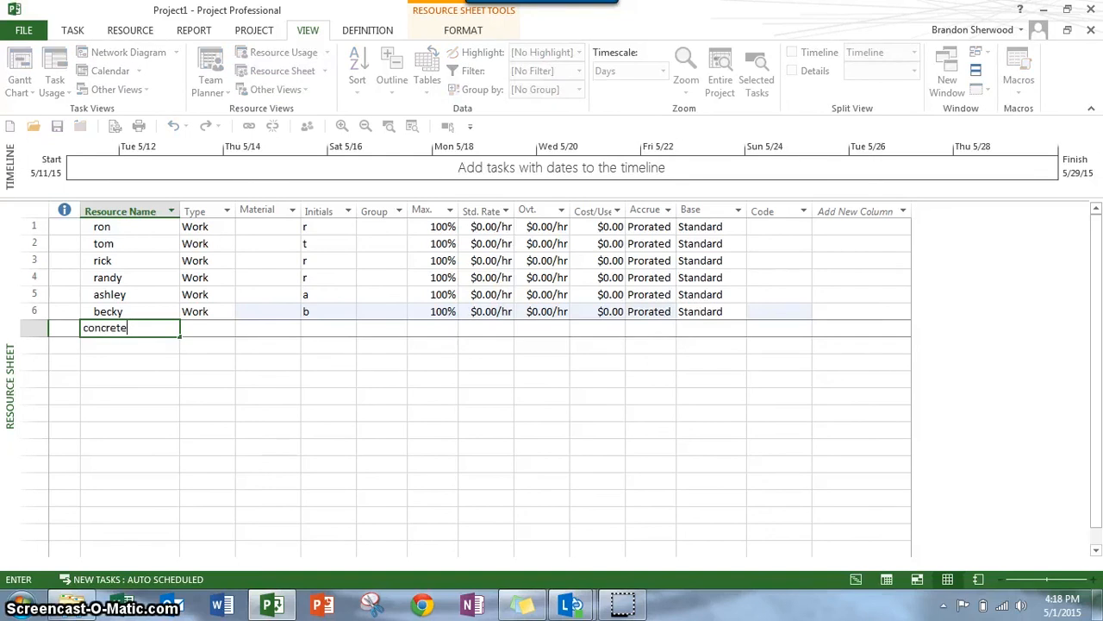
{"action": "key", "text": "Tab"}
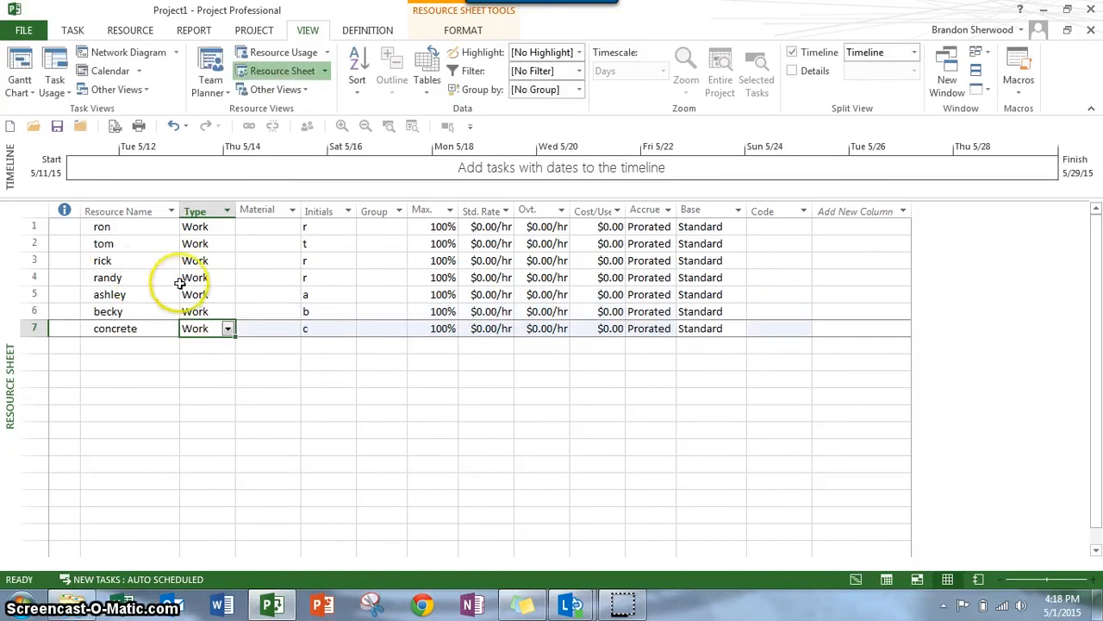
{"action": "left_click", "coordinate": [229, 330]}
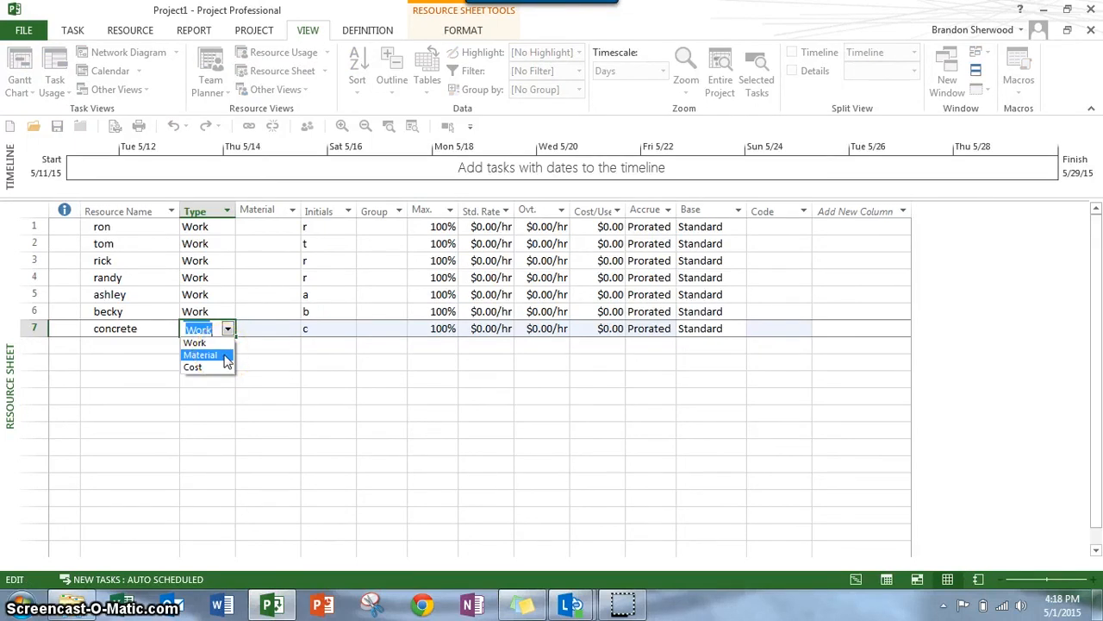
{"action": "left_click", "coordinate": [226, 360]}
{"action": "left_click", "coordinate": [262, 330]}
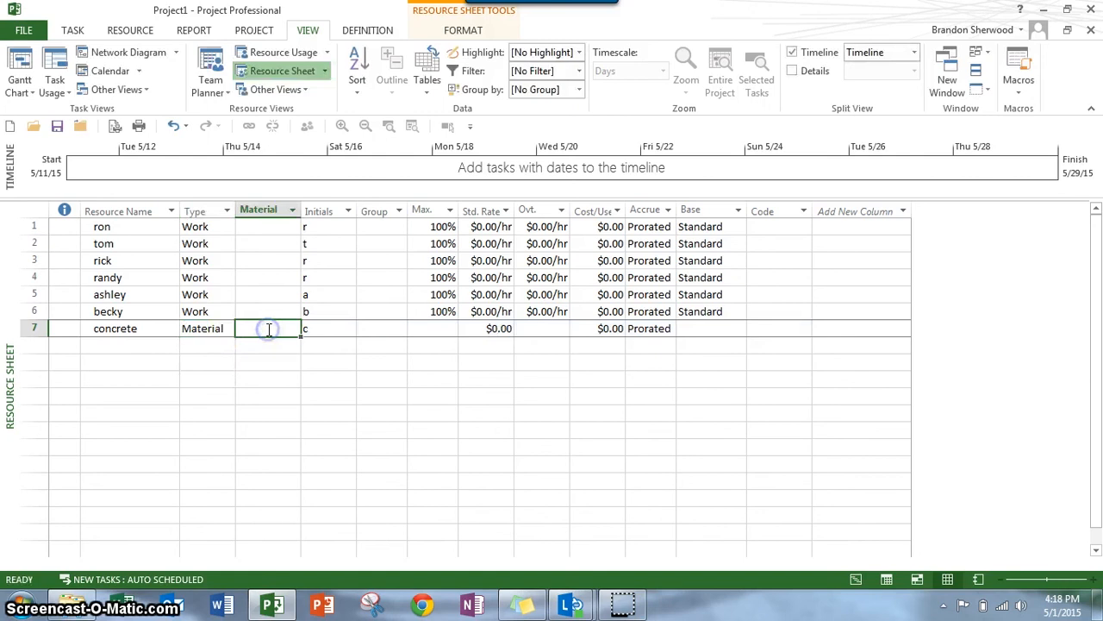
{"action": "type", "text": "cubic feet"}
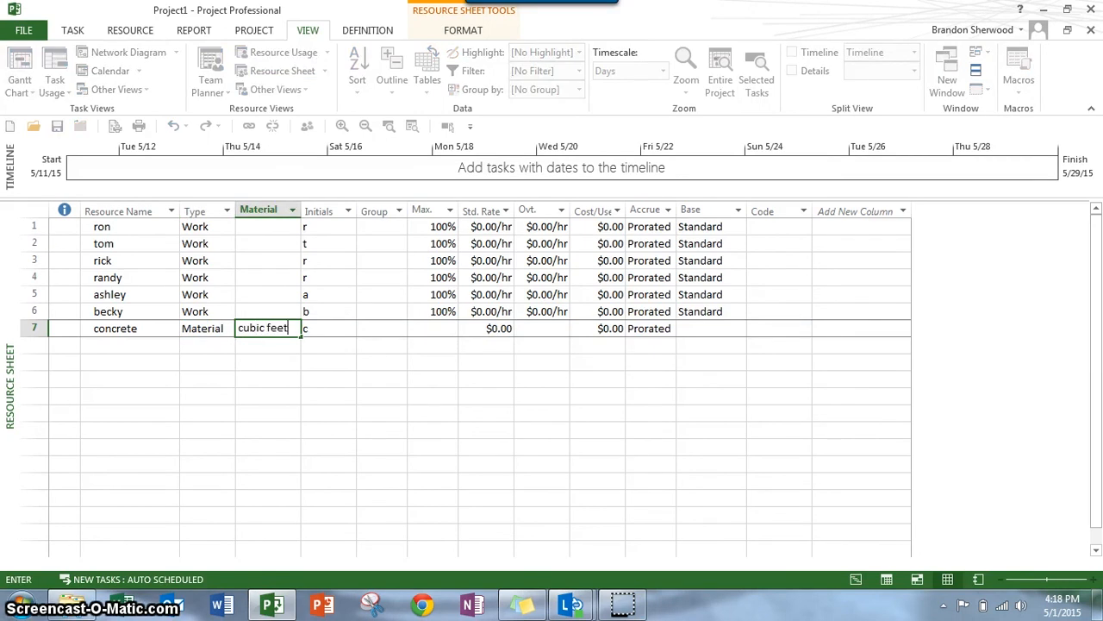
{"action": "left_click", "coordinate": [470, 329]}
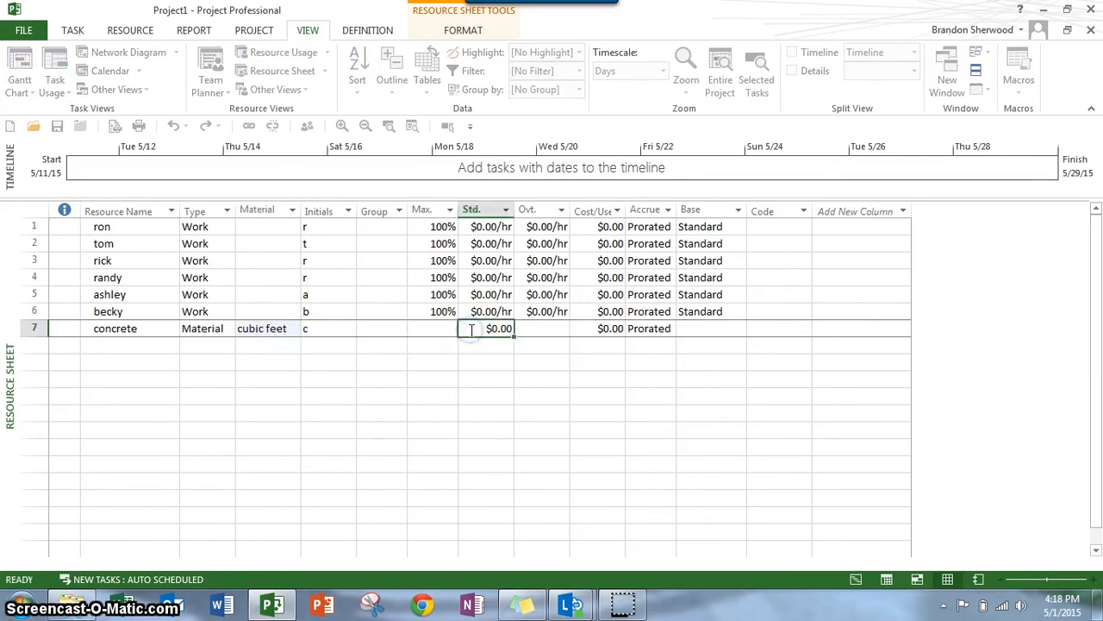
{"action": "type", "text": "25"}
{"action": "key", "text": "Return"}
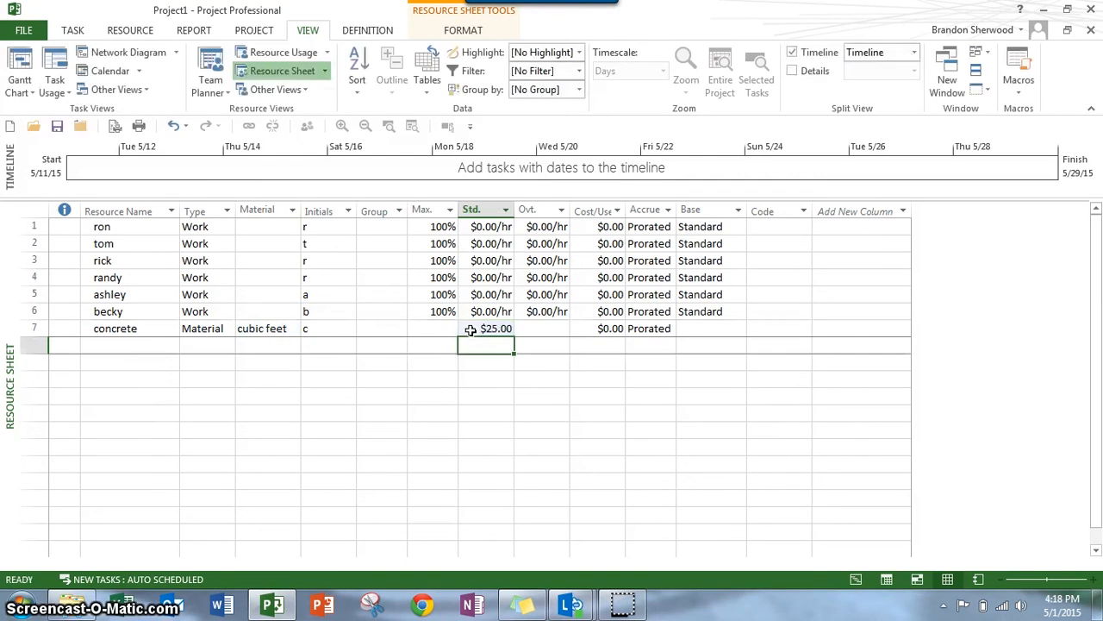
Set the standard hourly rates of the first three team members to $75, $125 and $150
{"action": "left_click", "coordinate": [488, 226]}
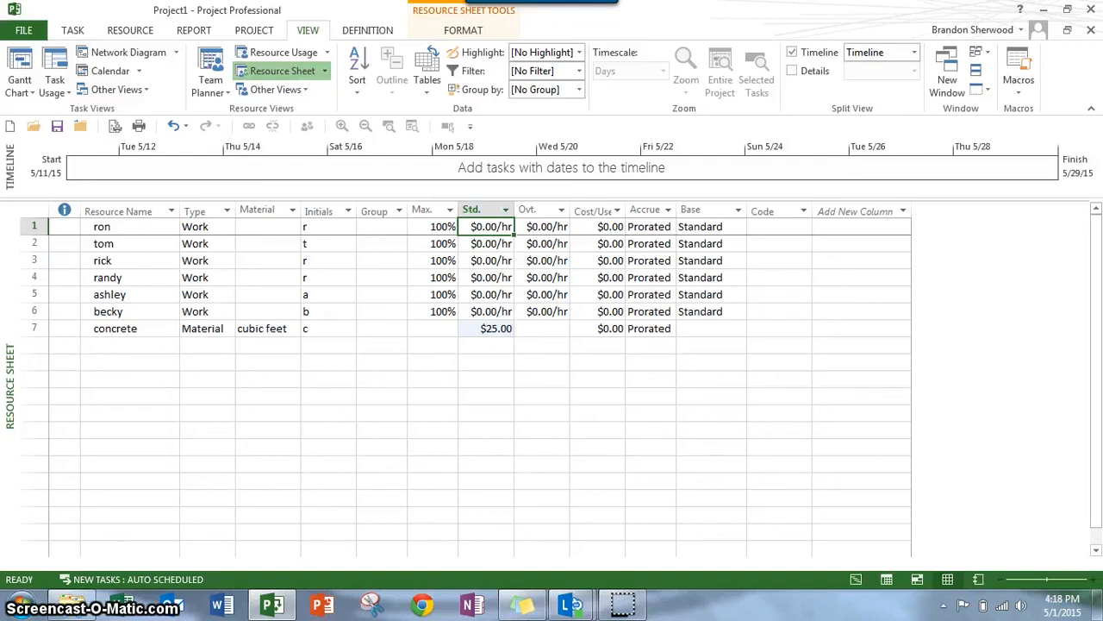
{"action": "type", "text": "75"}
{"action": "key", "text": "Return"}
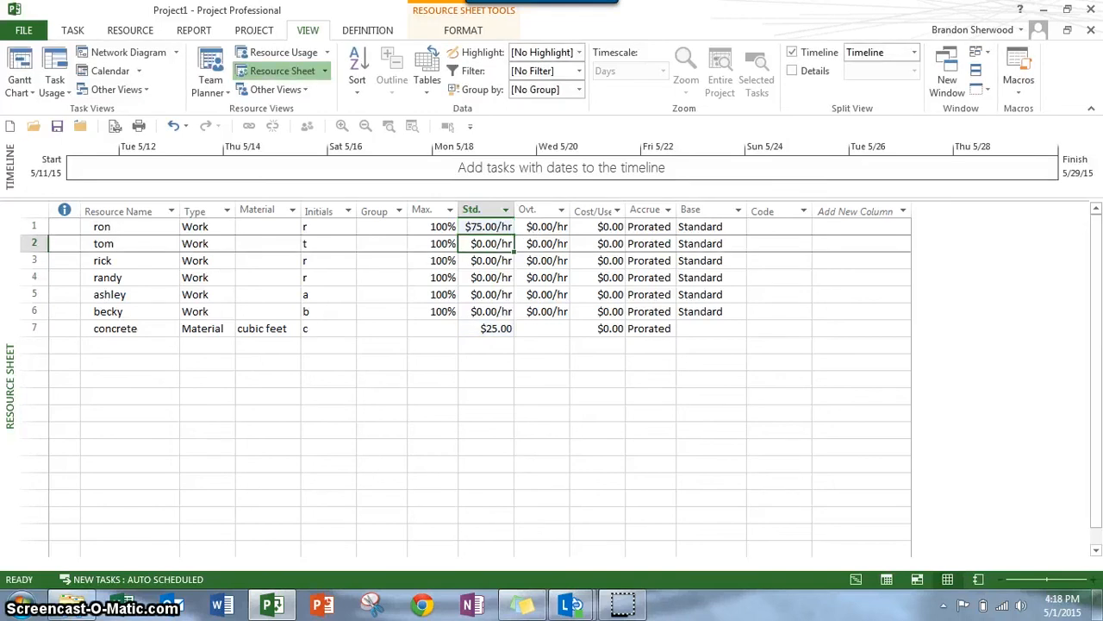
{"action": "type", "text": "125"}
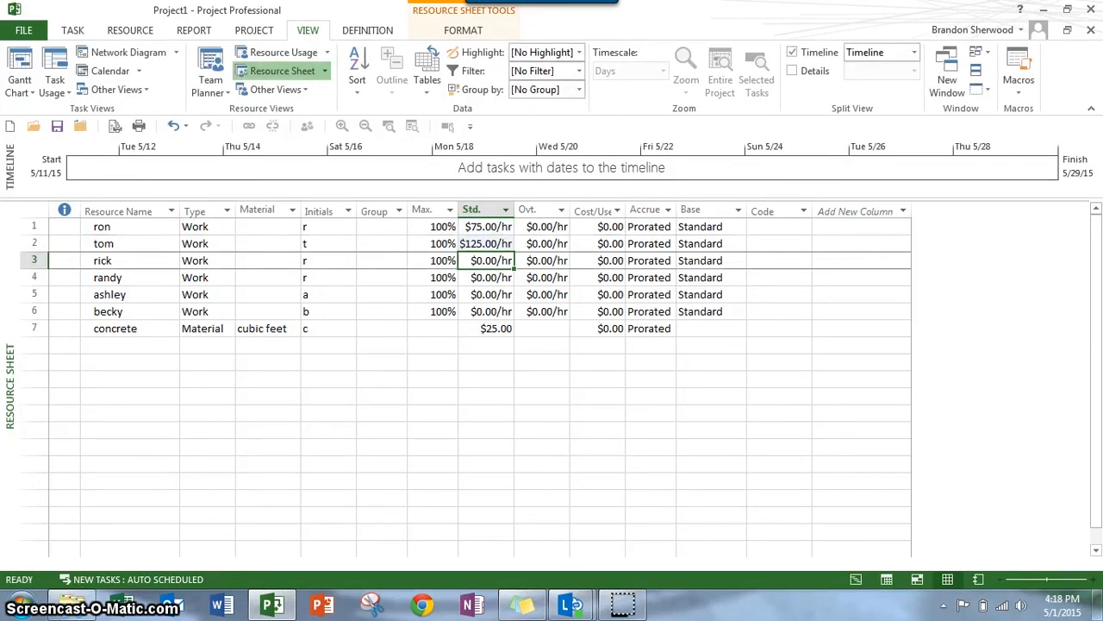
{"action": "type", "text": "0"}
{"action": "key", "text": "Return"}
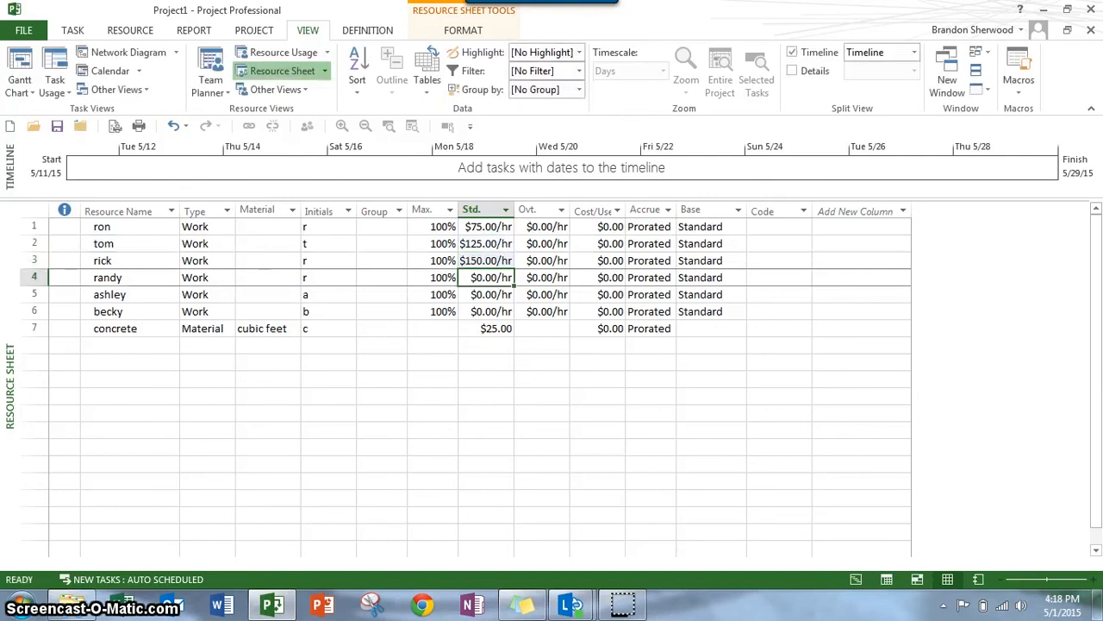
Set the standard hourly rates of the team members in rows 4 to 6 to $125, $150 and $125
{"action": "type", "text": "125"}
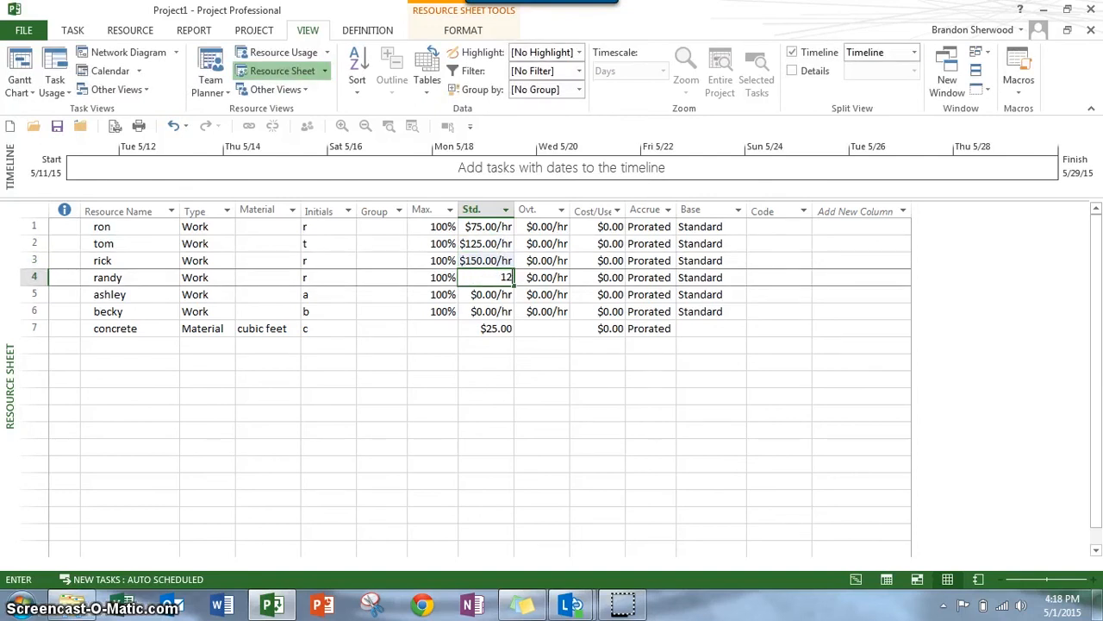
{"action": "key", "text": "Return"}
{"action": "type", "text": "150"}
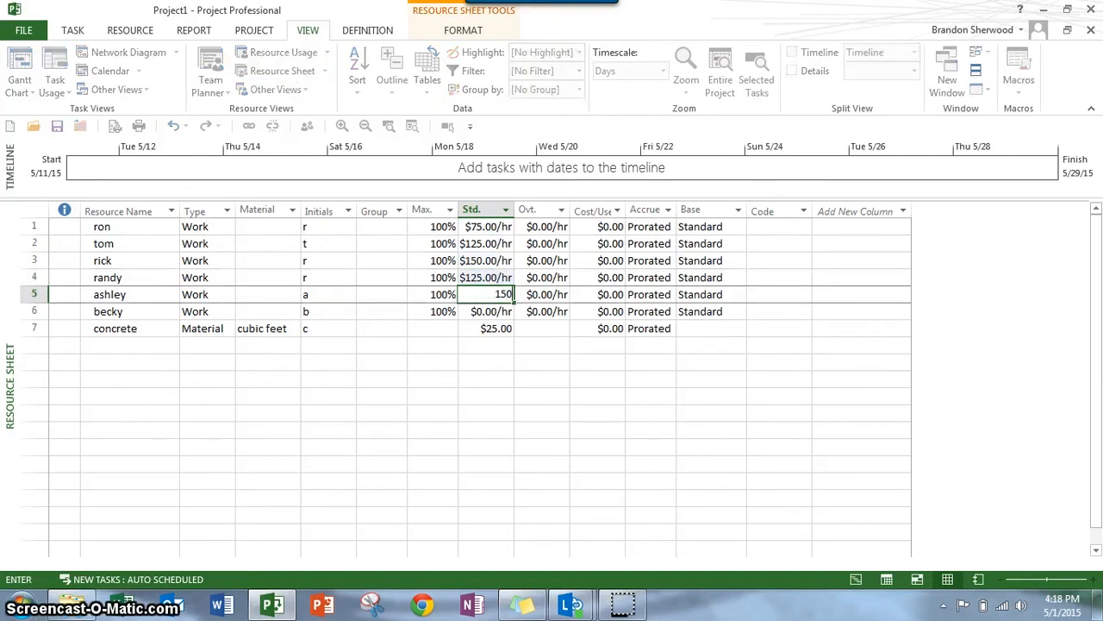
{"action": "key", "text": "Return"}
{"action": "type", "text": "12"}
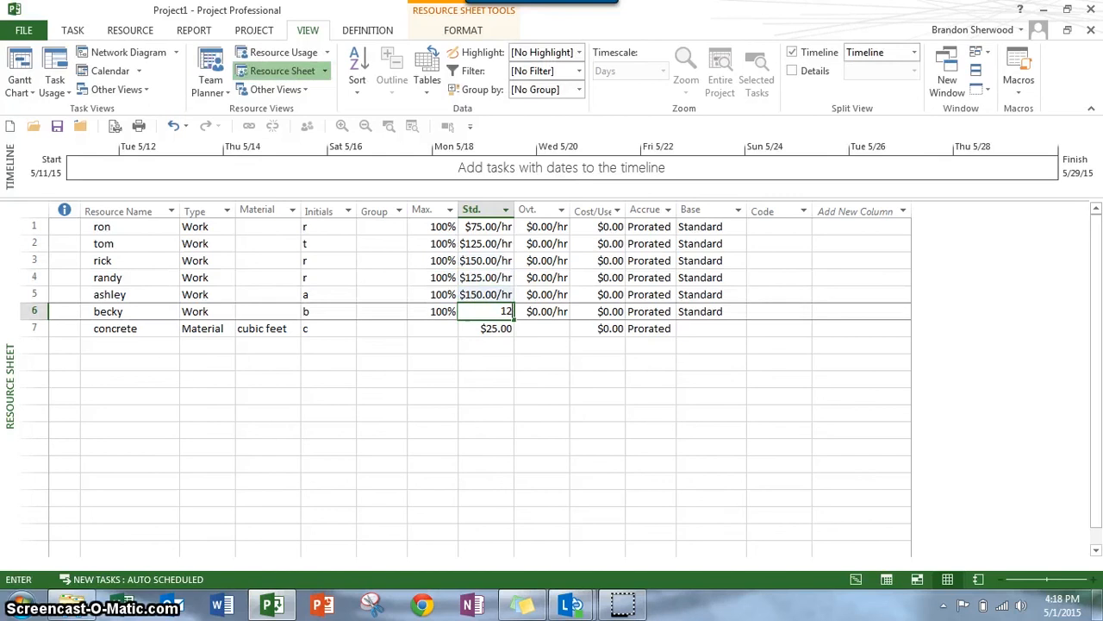
{"action": "type", "text": "5"}
{"action": "key", "text": "Return"}
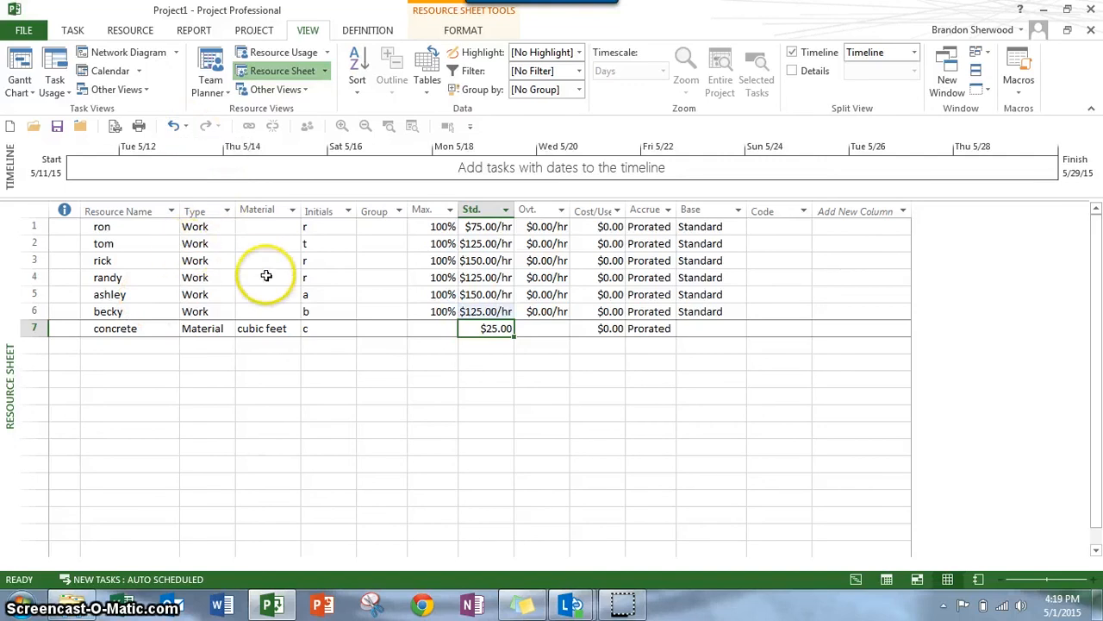
Return to the Gantt Chart and assign the first team member in the resource list to task1
{"action": "left_click", "coordinate": [21, 67]}
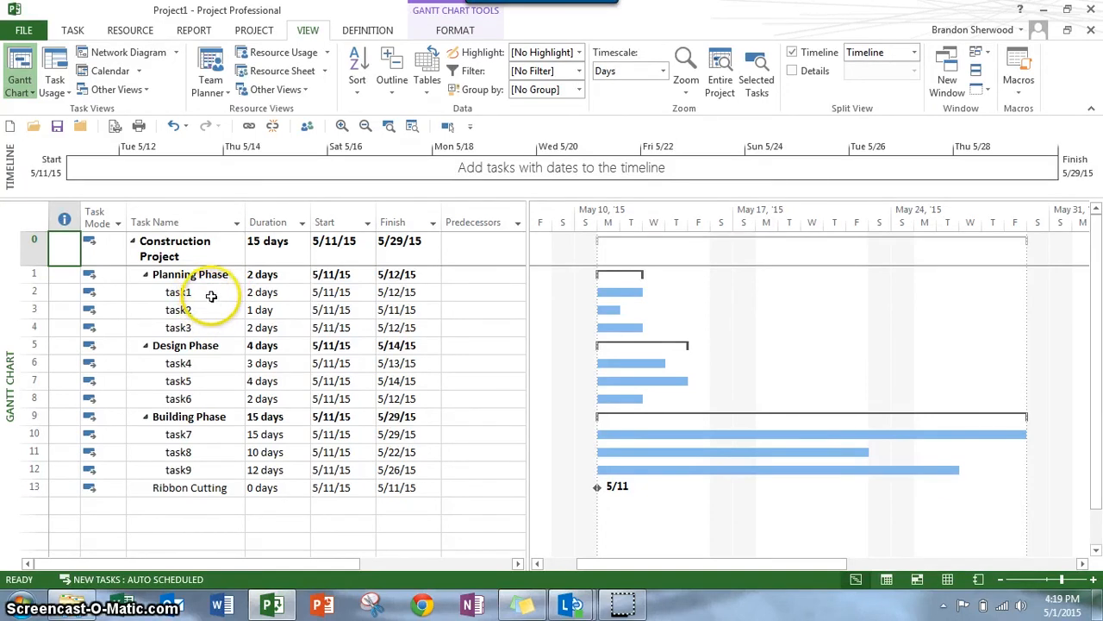
{"action": "right_click", "coordinate": [211, 297]}
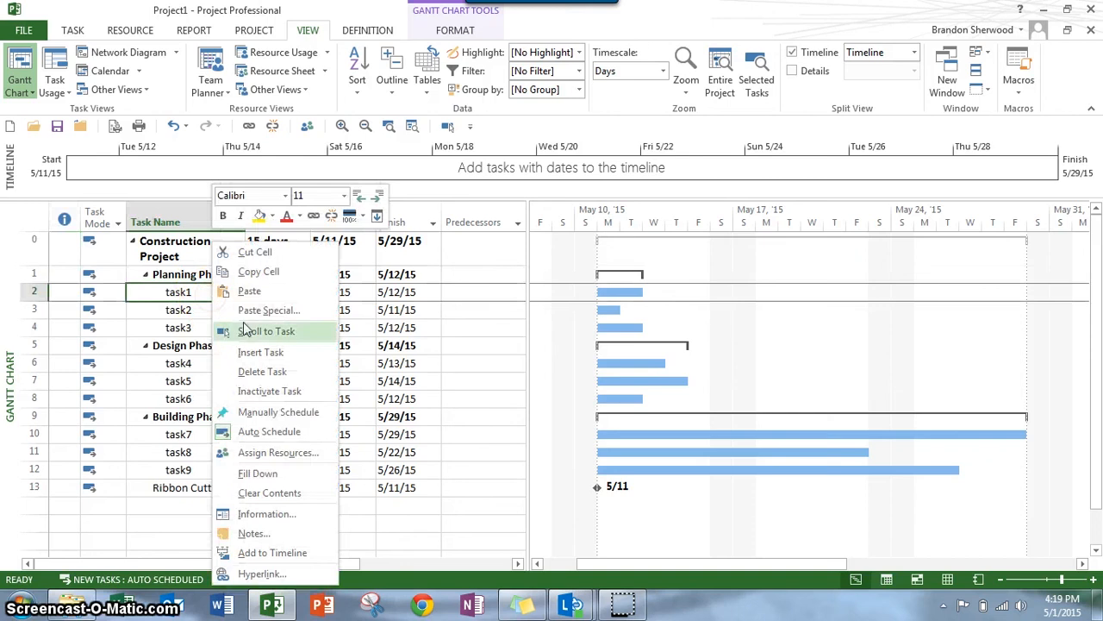
{"action": "left_click", "coordinate": [270, 454]}
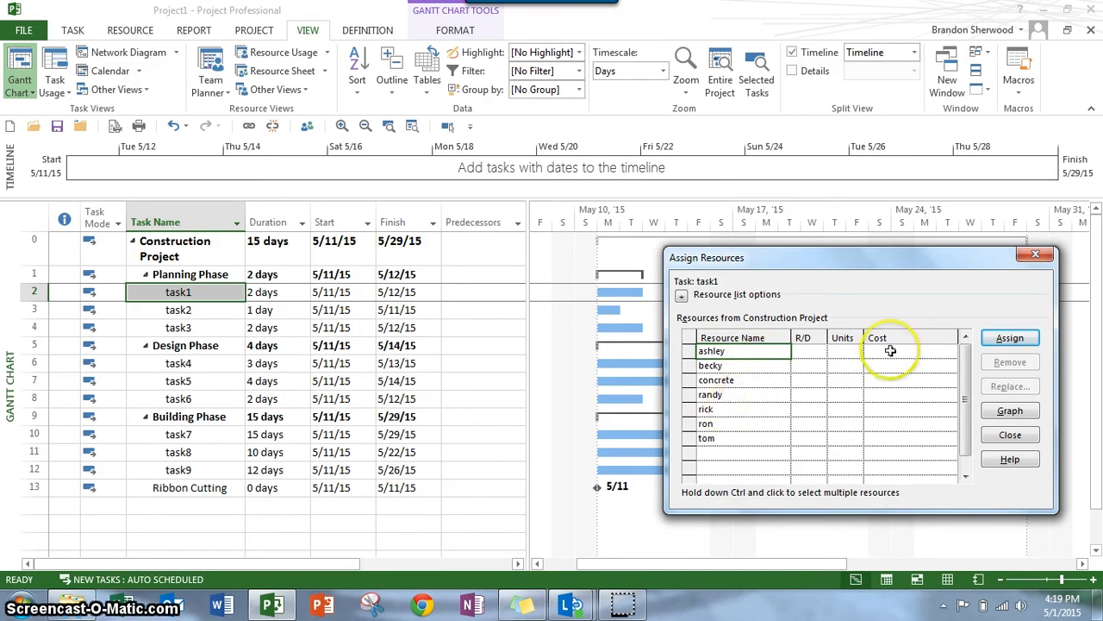
{"action": "left_click", "coordinate": [1011, 341]}
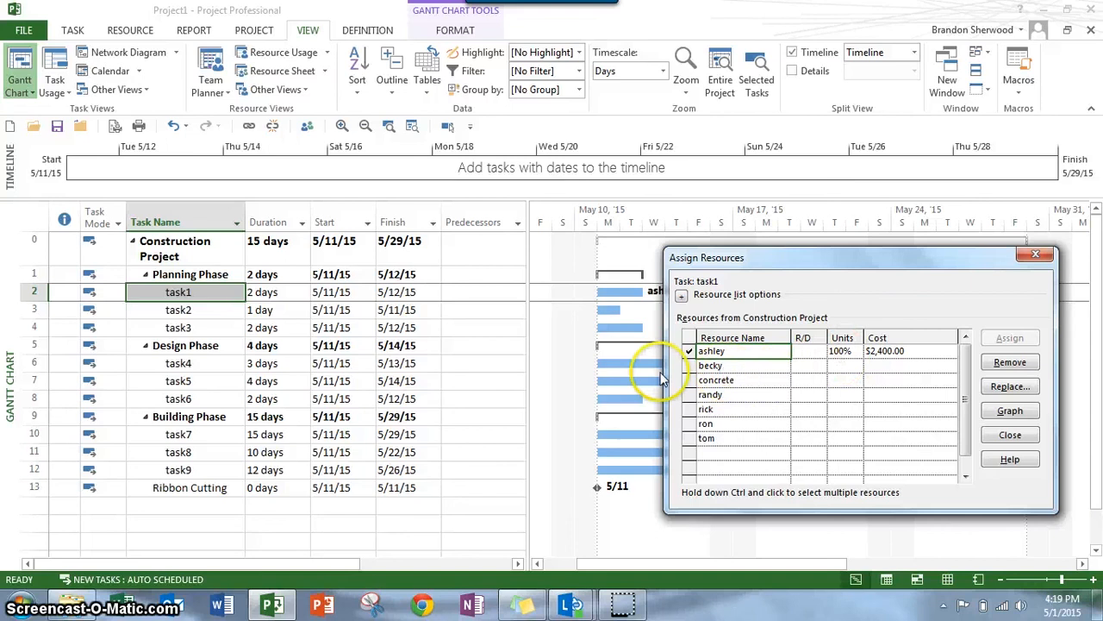
Assign the team members listed directly before and directly after concrete to task2 at 50% units each
{"action": "left_click", "coordinate": [188, 312]}
{"action": "left_click", "coordinate": [740, 365]}
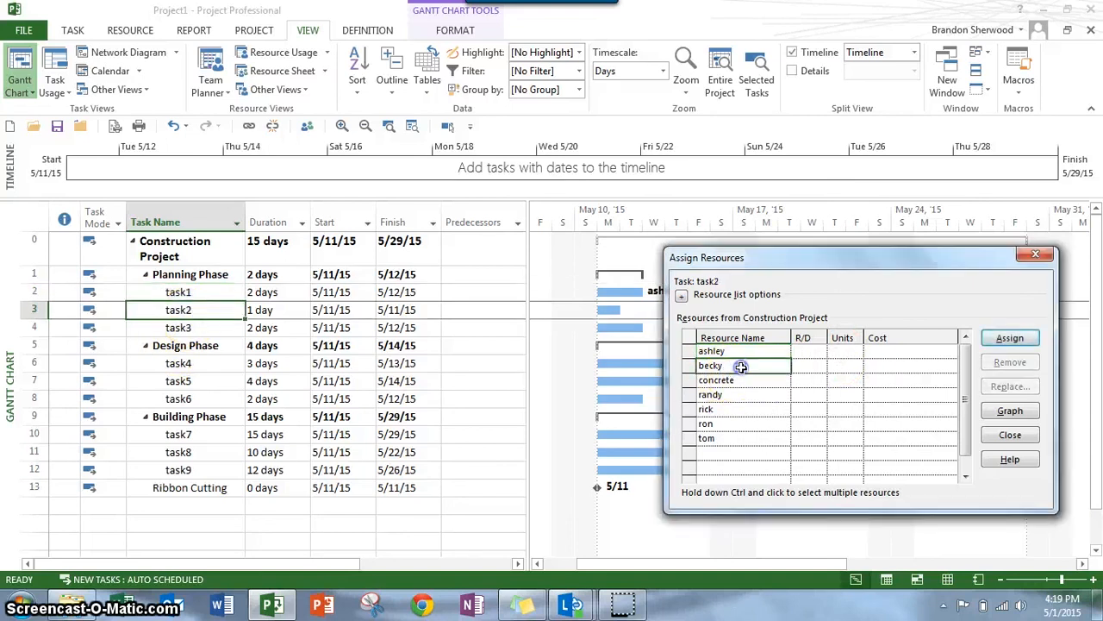
{"action": "left_click", "coordinate": [849, 369]}
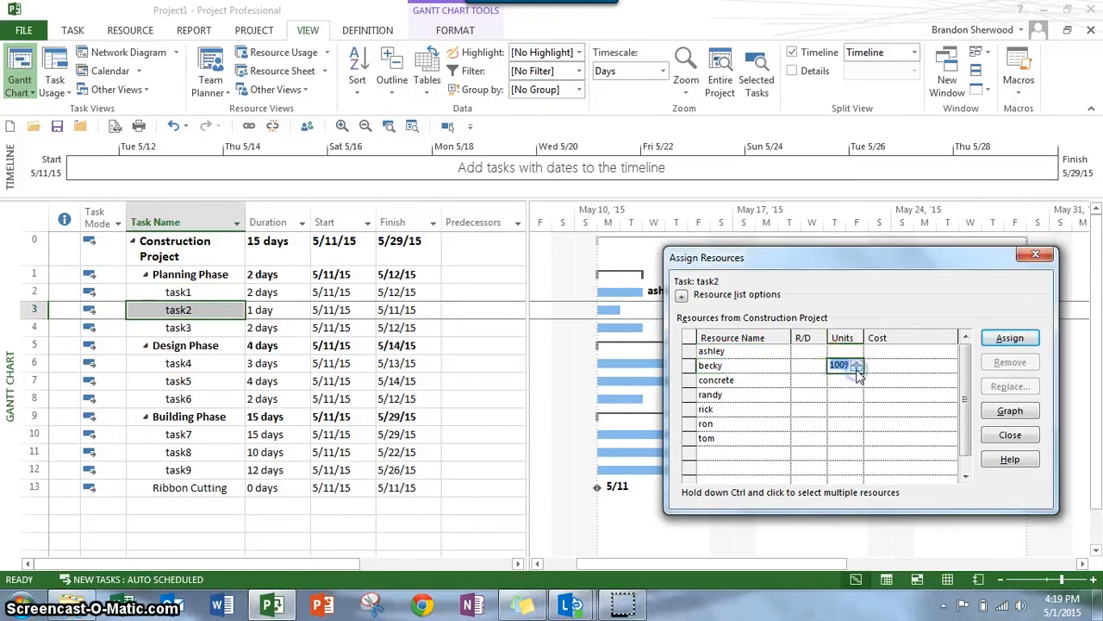
{"action": "left_click", "coordinate": [716, 395]}
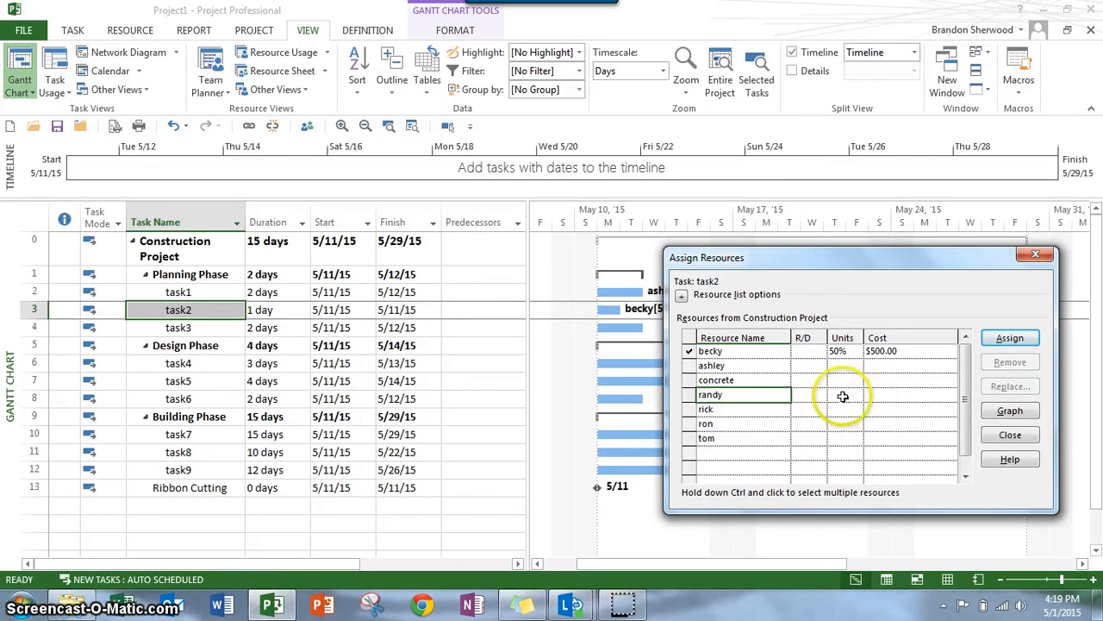
{"action": "left_click", "coordinate": [848, 396]}
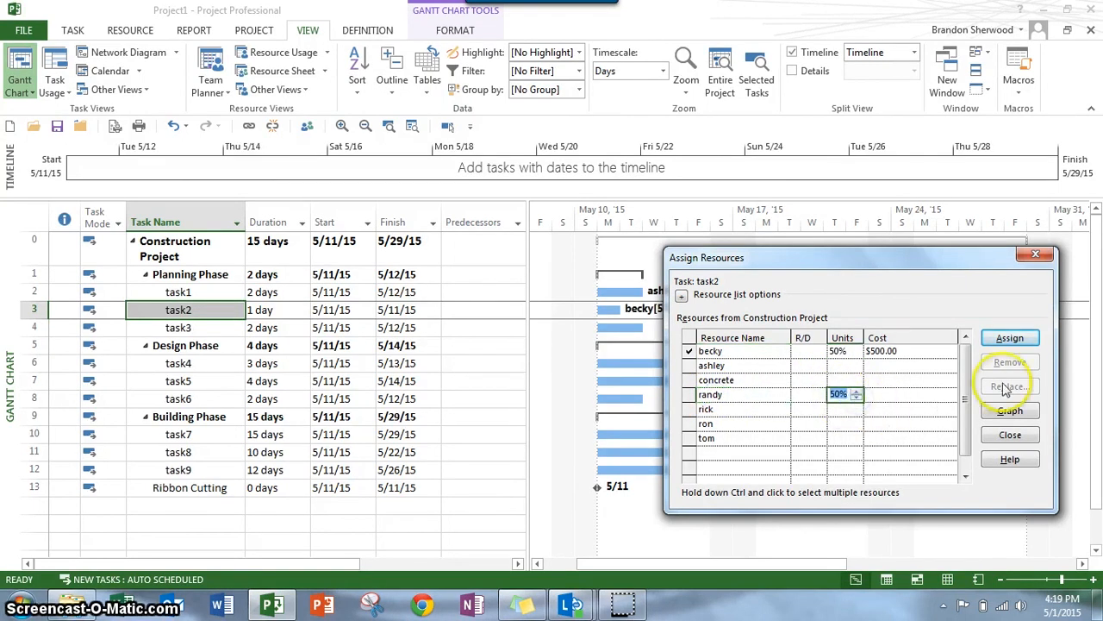
{"action": "left_click", "coordinate": [1026, 341]}
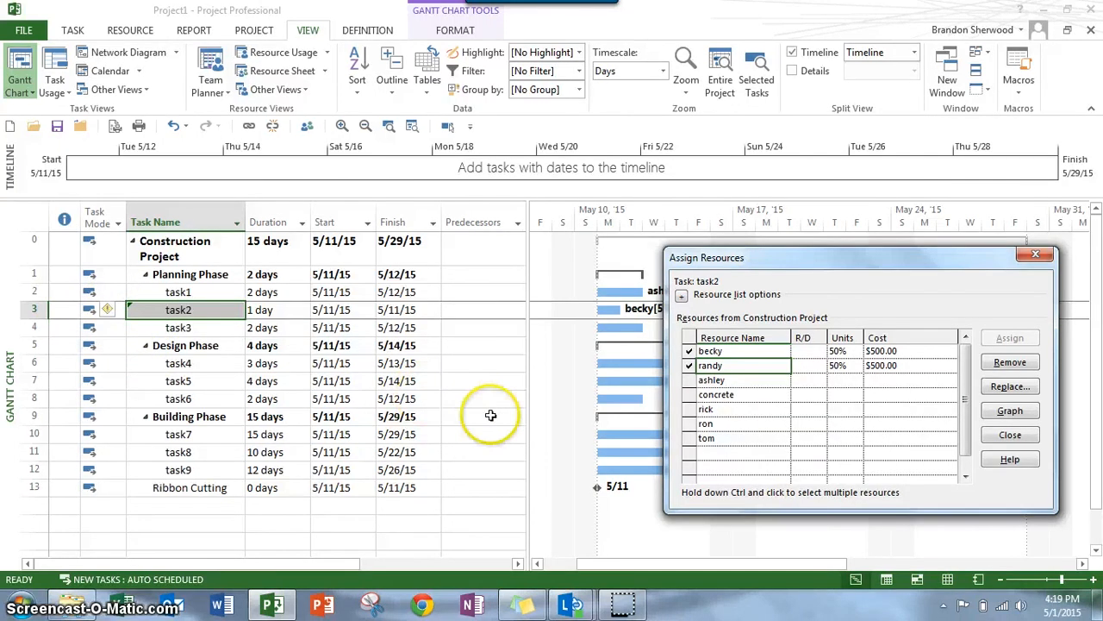
Assign the team member listed directly after concrete to task3
{"action": "left_click", "coordinate": [217, 328]}
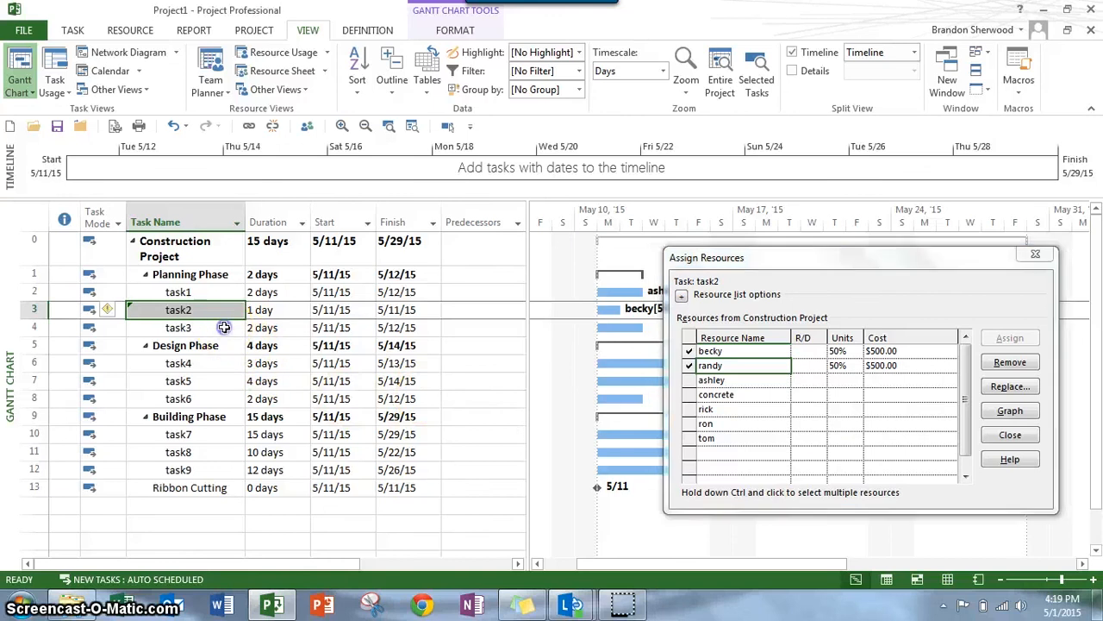
{"action": "left_click", "coordinate": [742, 394]}
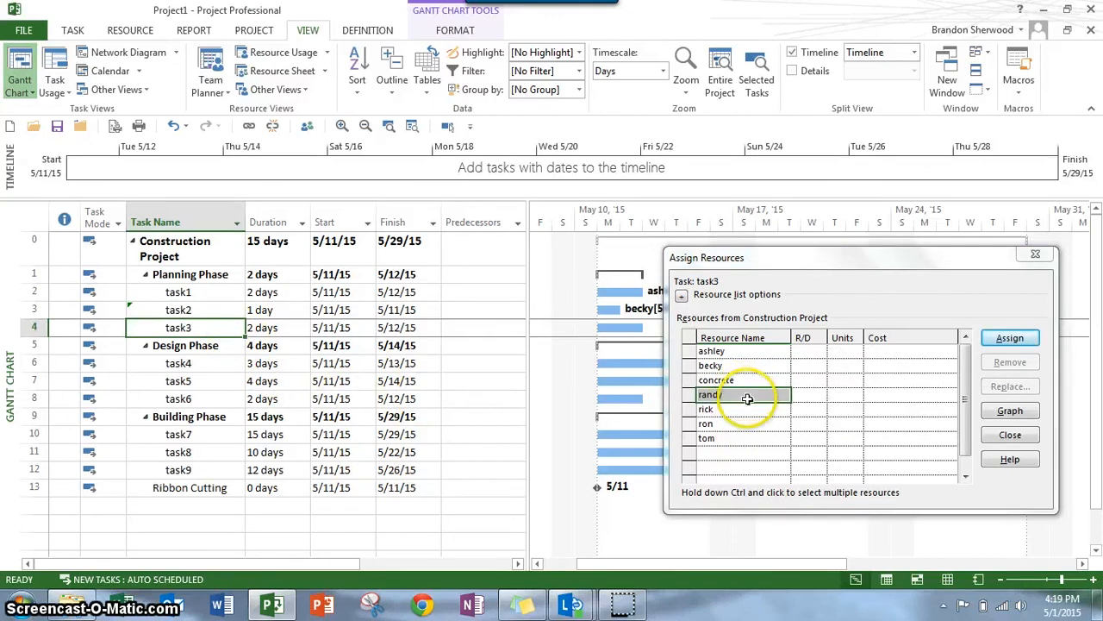
{"action": "left_click", "coordinate": [1017, 340]}
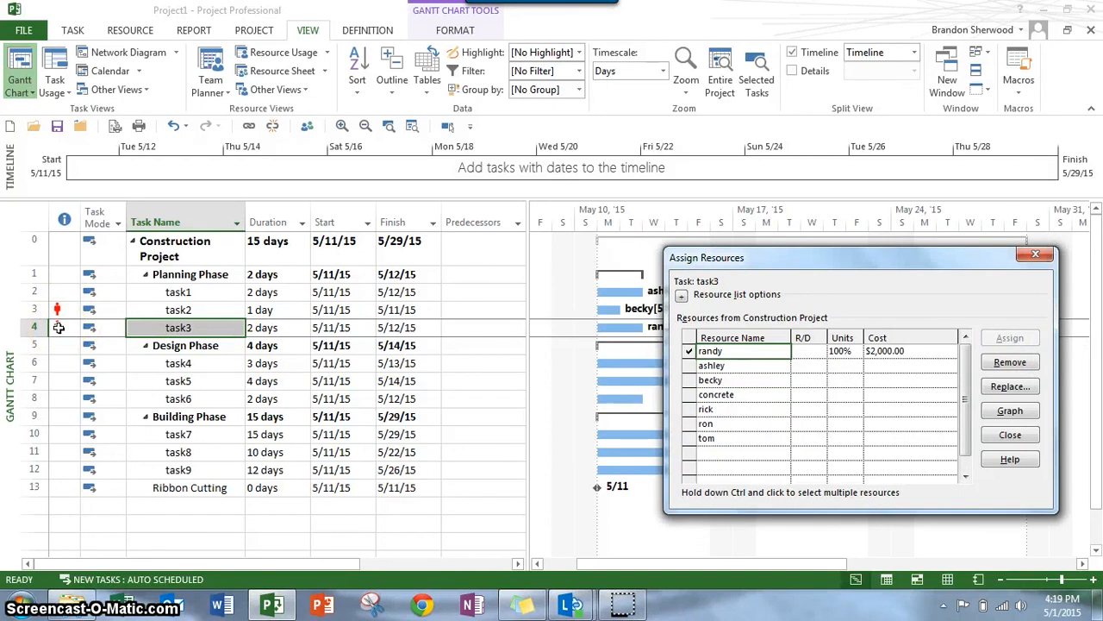
{"action": "mouse_move", "coordinate": [59, 327]}
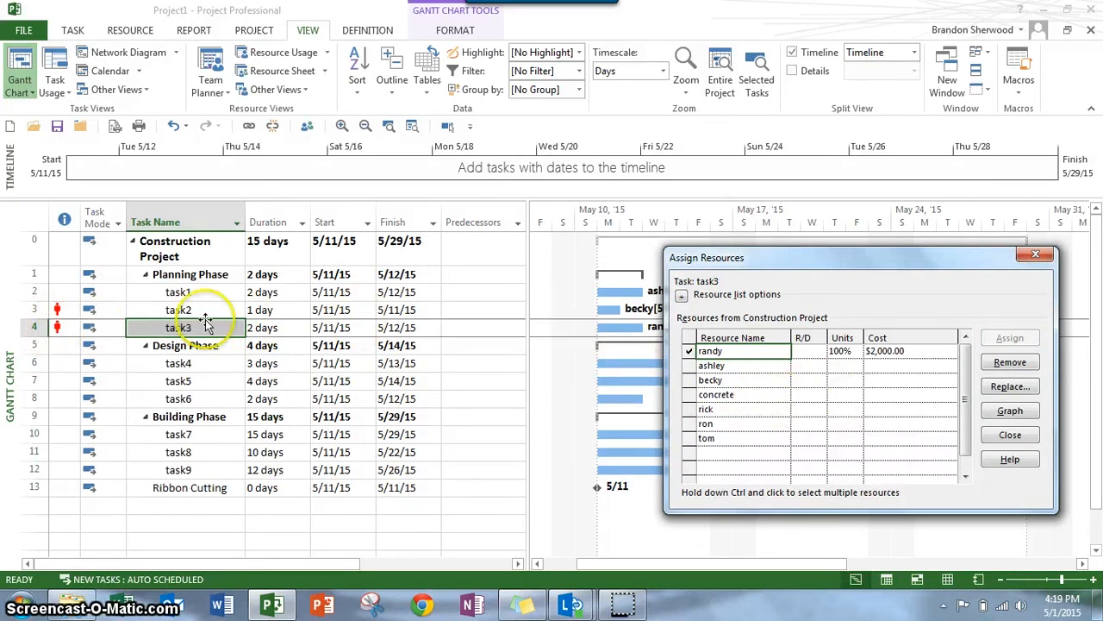
Assign the third-to-last and second-to-last team members in the resource list to task4
{"action": "left_click", "coordinate": [196, 363]}
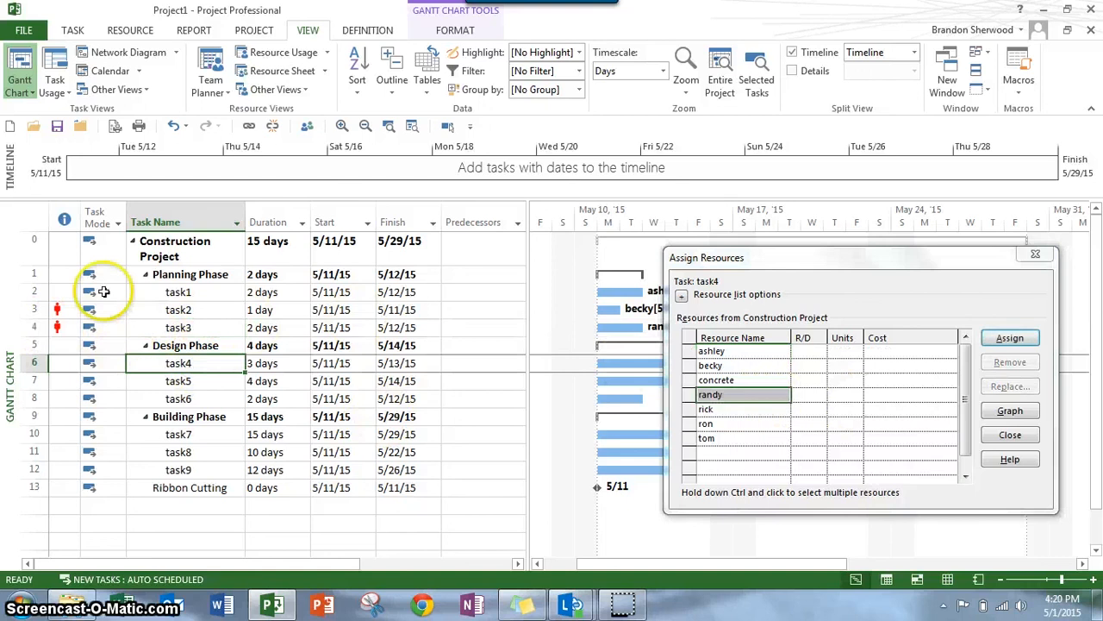
{"action": "left_click", "coordinate": [738, 409]}
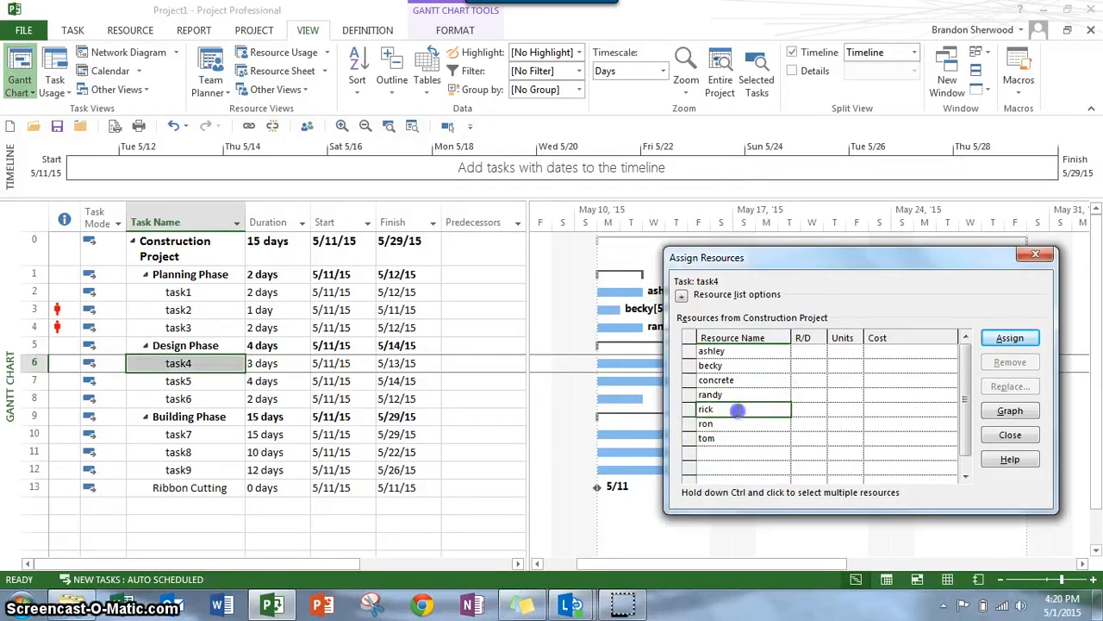
{"action": "left_click", "coordinate": [740, 423], "text": "ctrl"}
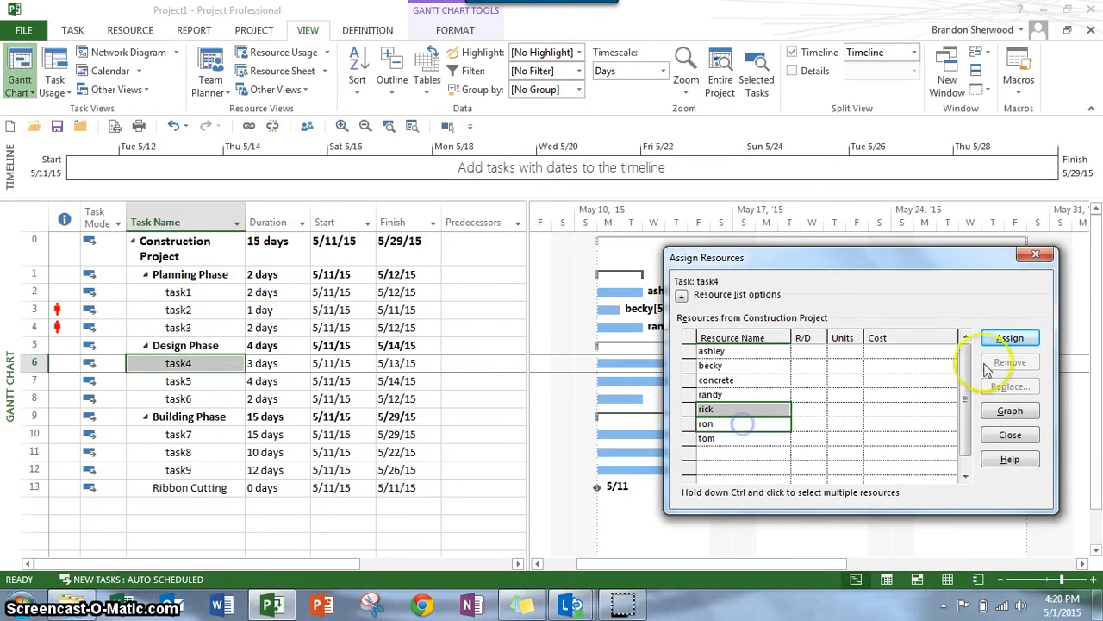
{"action": "left_click", "coordinate": [1017, 339]}
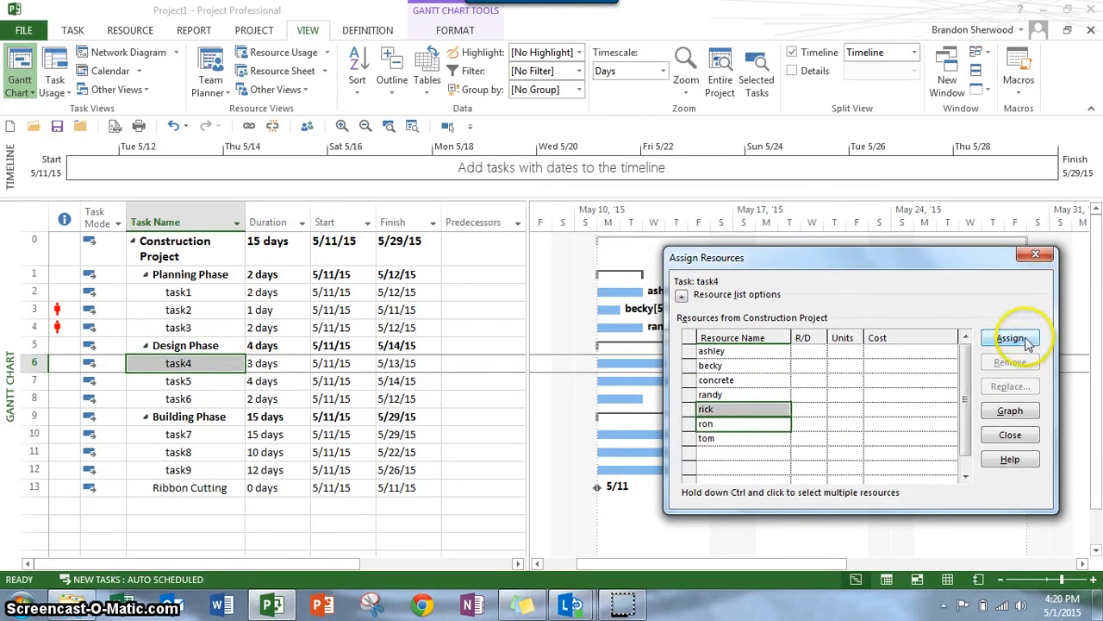
Assign the second-to-last team member in the resource list to task5 and the last one to task6
{"action": "left_click", "coordinate": [186, 380]}
{"action": "left_click", "coordinate": [742, 425]}
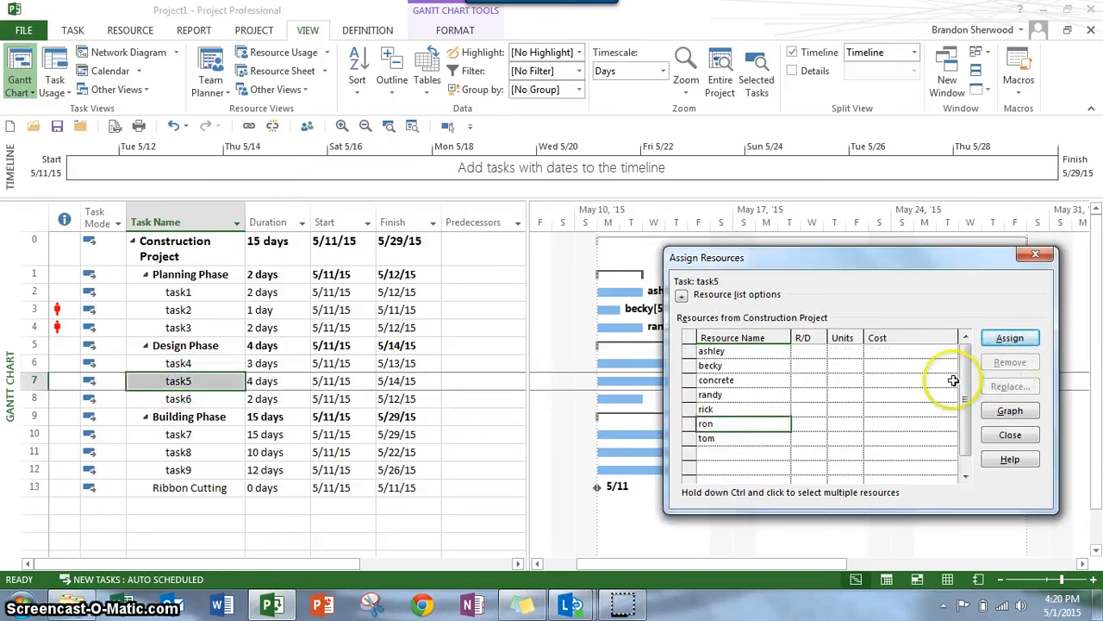
{"action": "left_click", "coordinate": [1010, 338]}
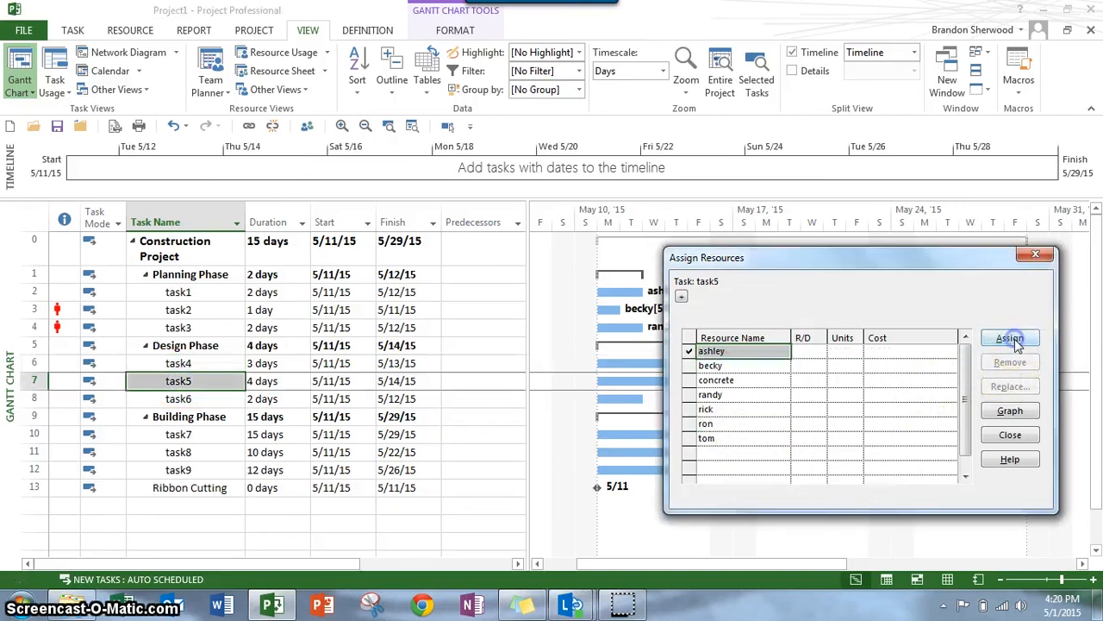
{"action": "left_click", "coordinate": [191, 416]}
{"action": "left_click", "coordinate": [198, 398]}
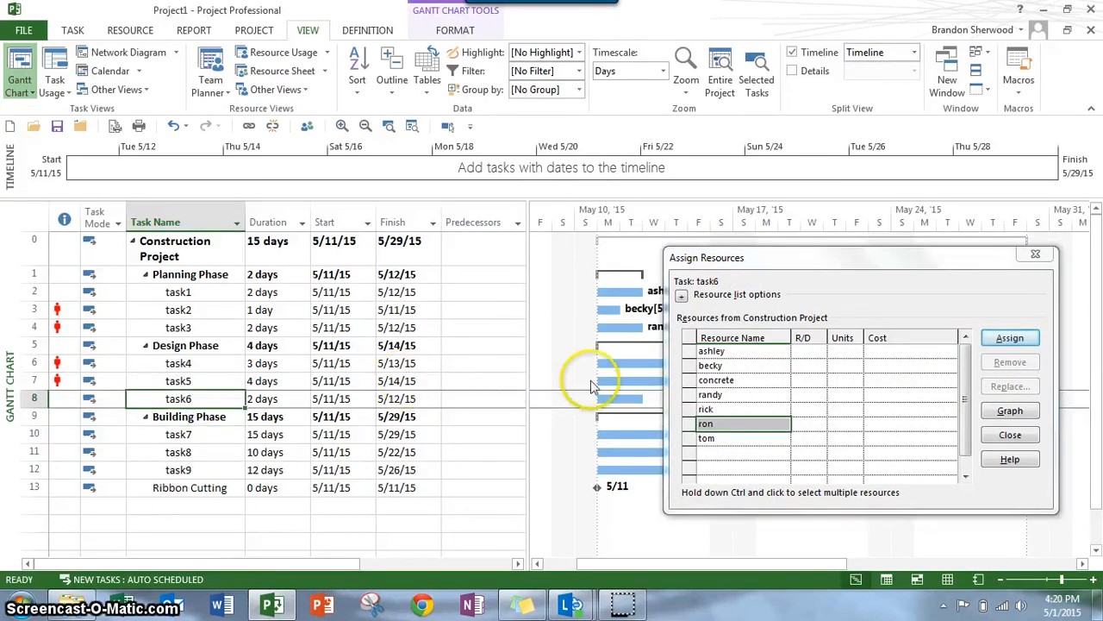
{"action": "left_click", "coordinate": [721, 438]}
{"action": "left_click", "coordinate": [1016, 342]}
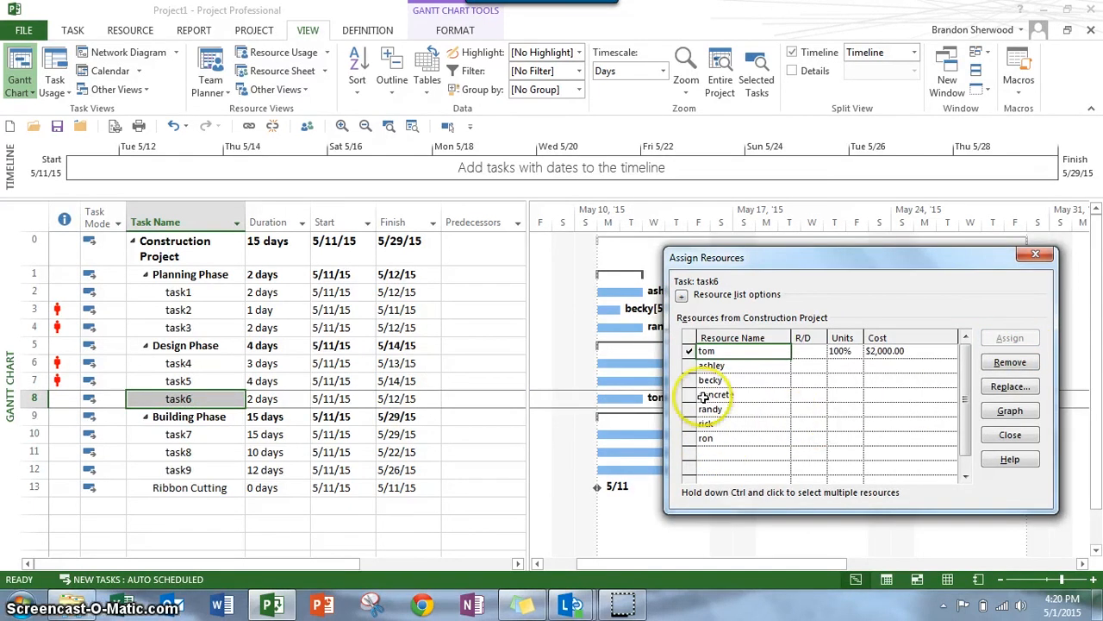
Assign 10 cubic feet of concrete and the third-to-last team member in the resource list to task7
{"action": "left_click", "coordinate": [181, 433]}
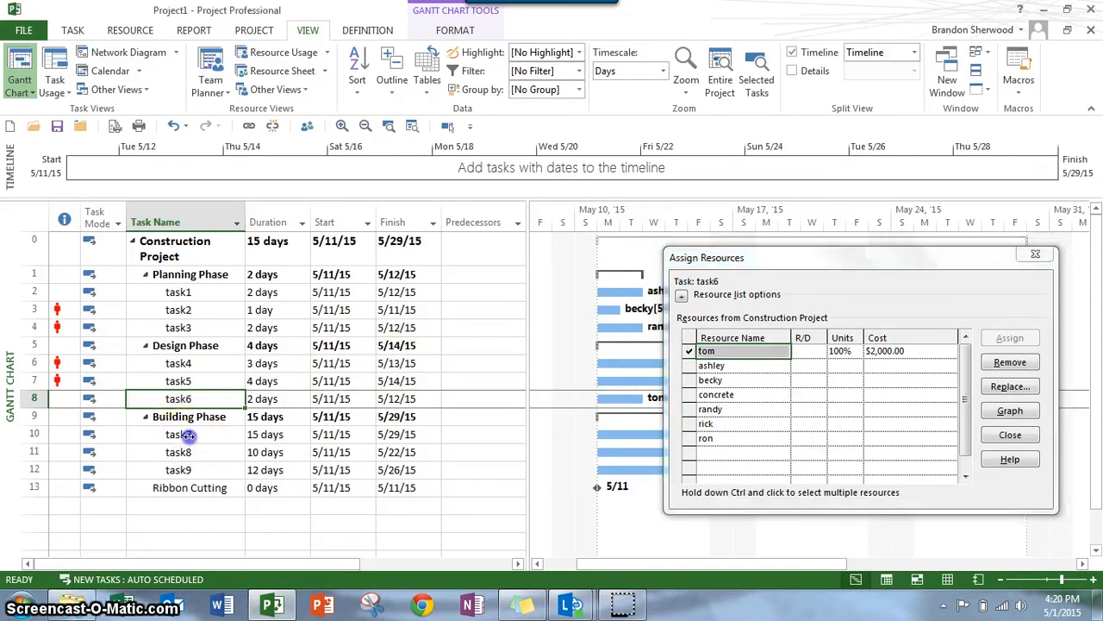
{"action": "left_click", "coordinate": [761, 379]}
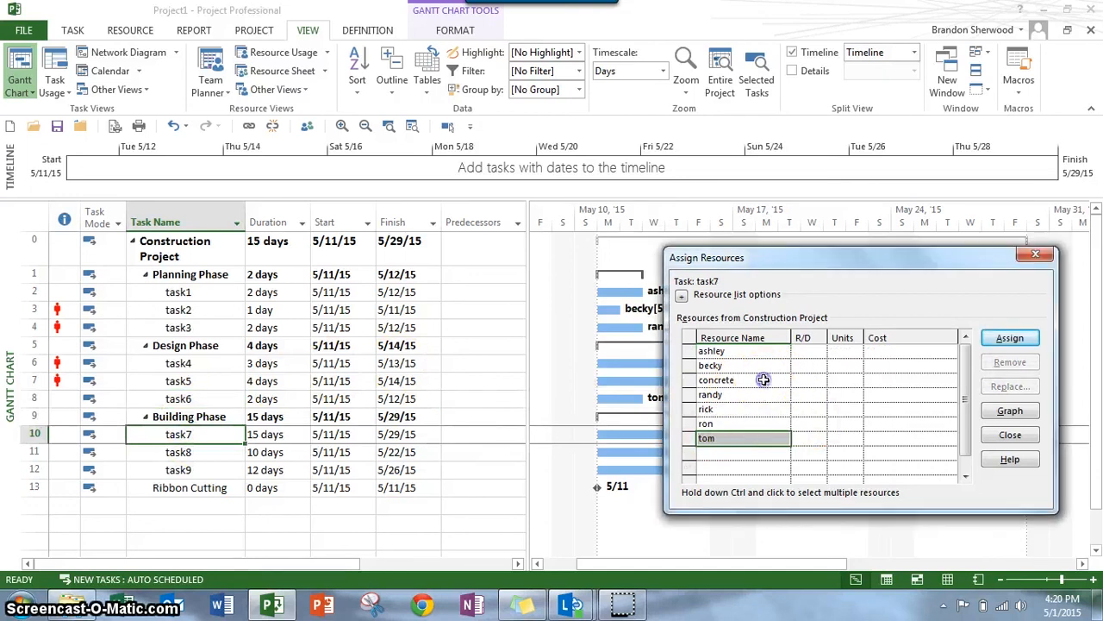
{"action": "left_click", "coordinate": [857, 380]}
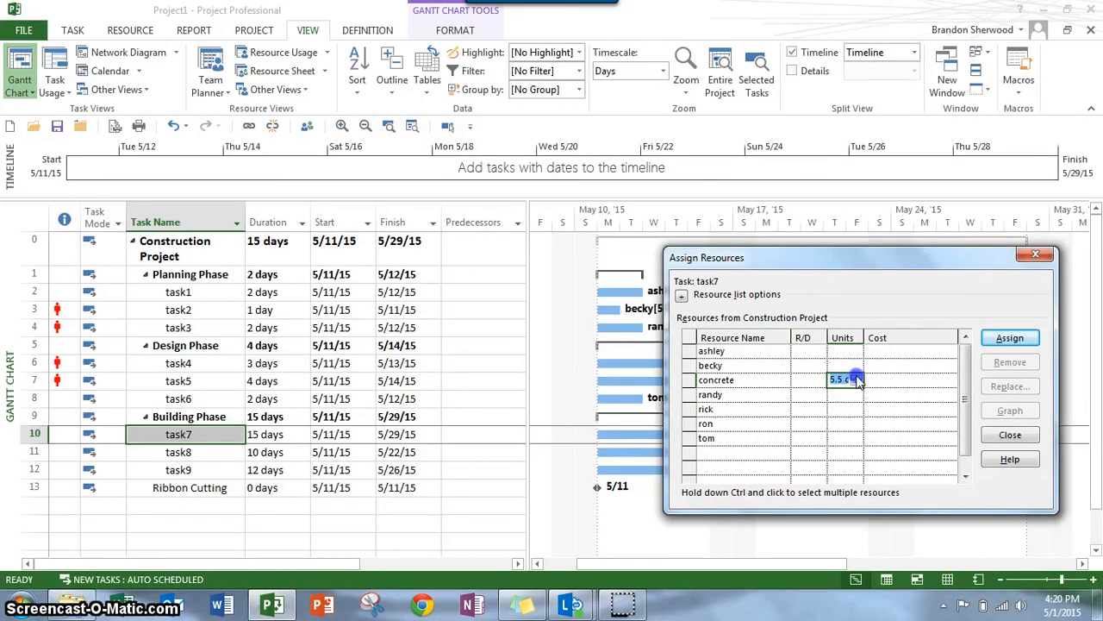
{"action": "left_click", "coordinate": [857, 378]}
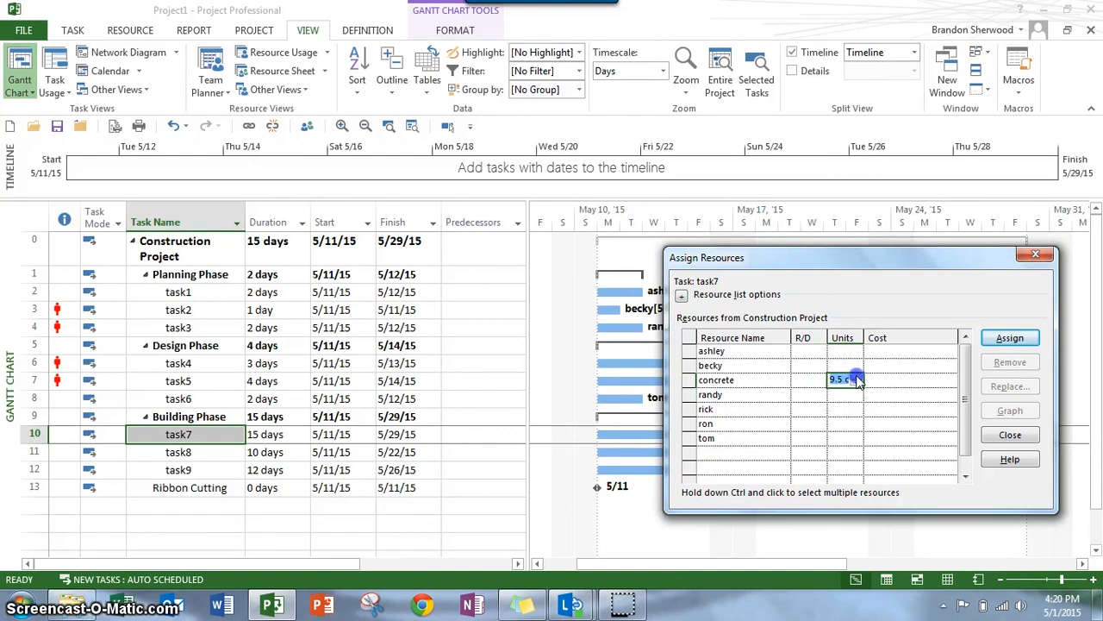
{"action": "left_click", "coordinate": [722, 413]}
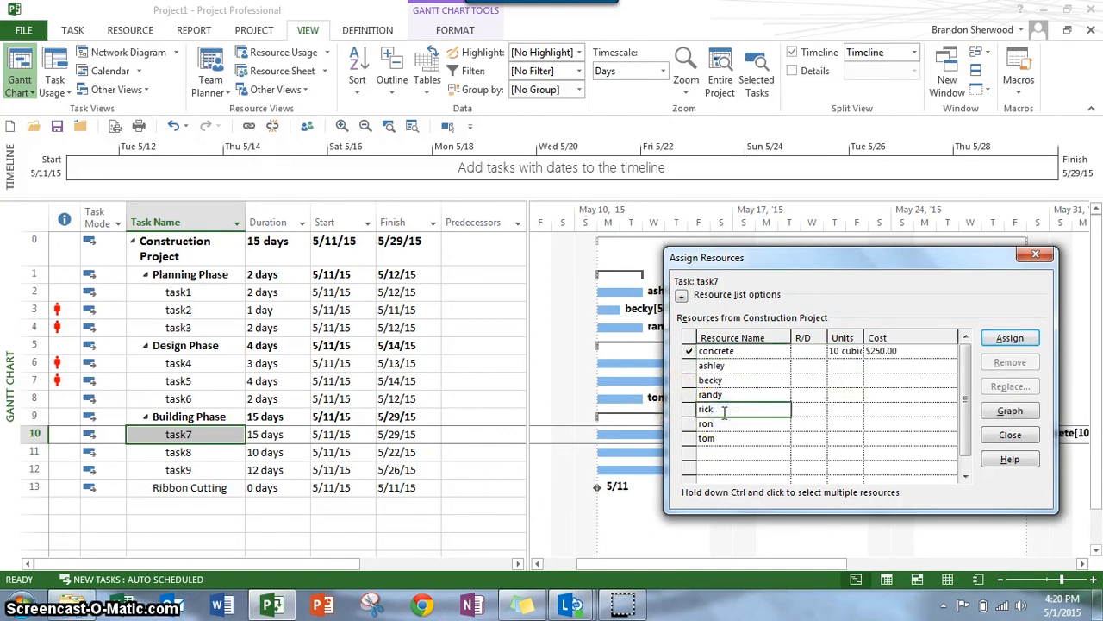
{"action": "left_click", "coordinate": [1011, 337]}
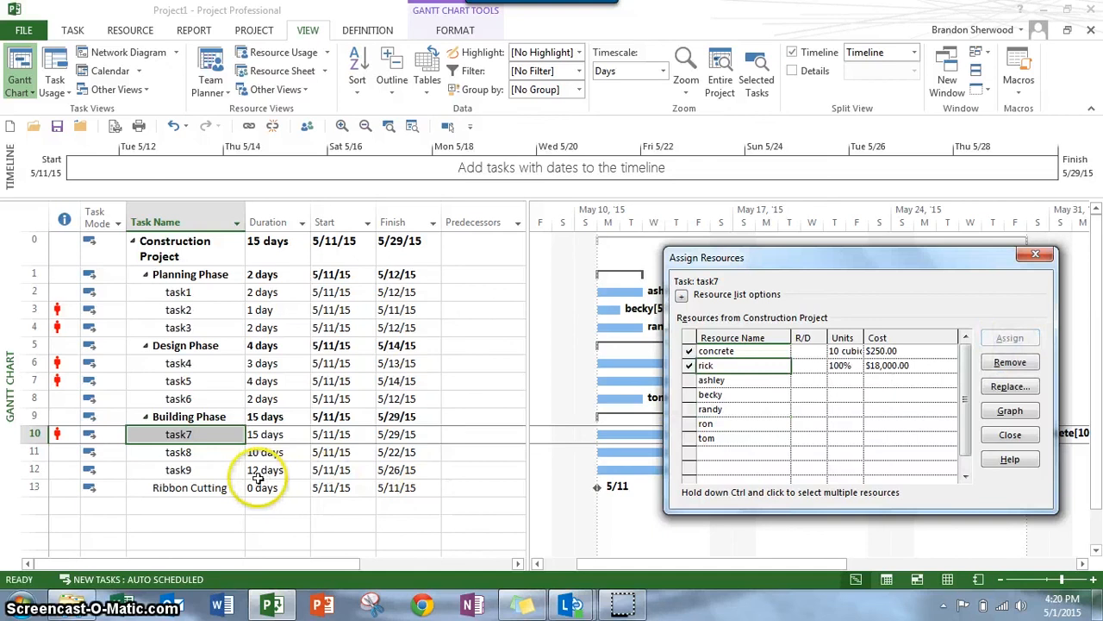
Assign concrete and the second-to-last team member in the resource list to task8
{"action": "left_click", "coordinate": [216, 454]}
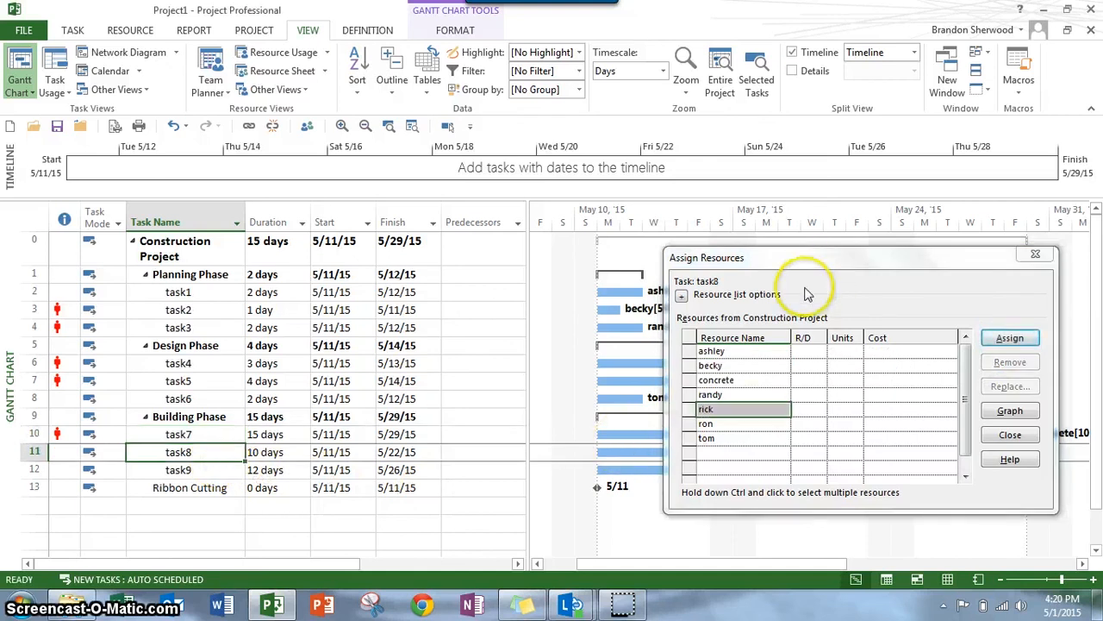
{"action": "left_click", "coordinate": [730, 421]}
{"action": "left_click", "coordinate": [729, 380], "text": "ctrl"}
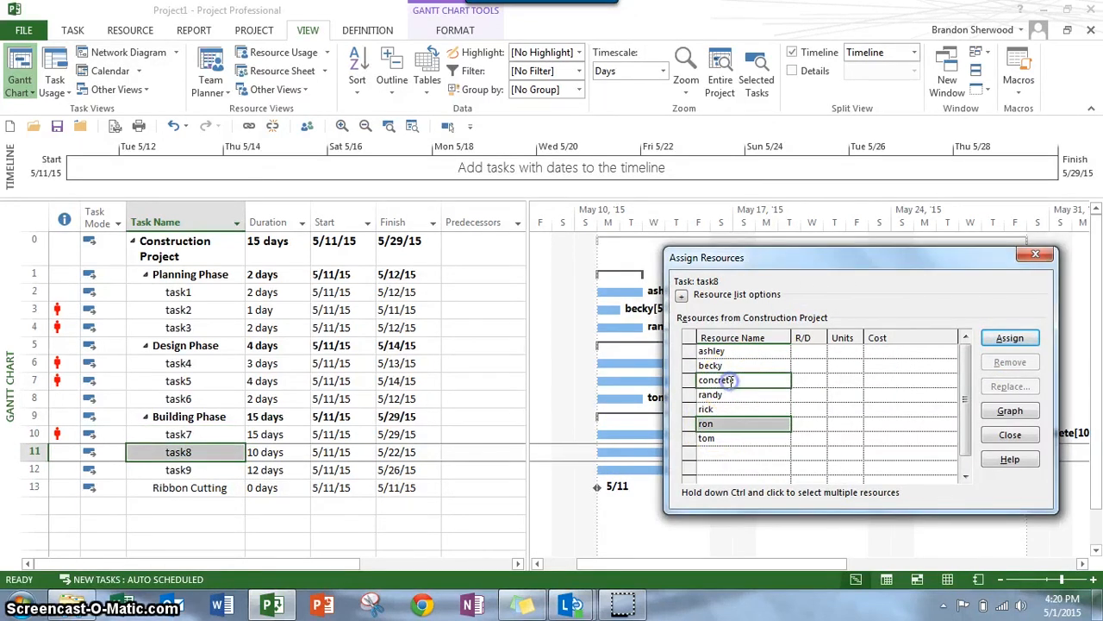
{"action": "left_click", "coordinate": [1010, 338]}
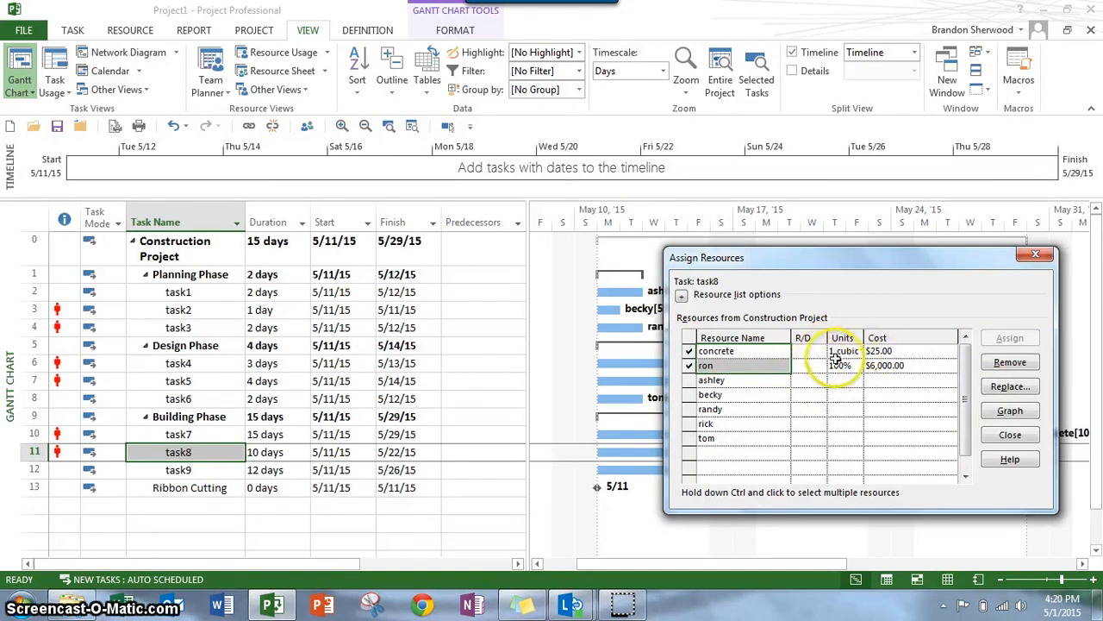
Assign the two team members listed directly after concrete to task9 and finish assigning resources
{"action": "left_click", "coordinate": [206, 469]}
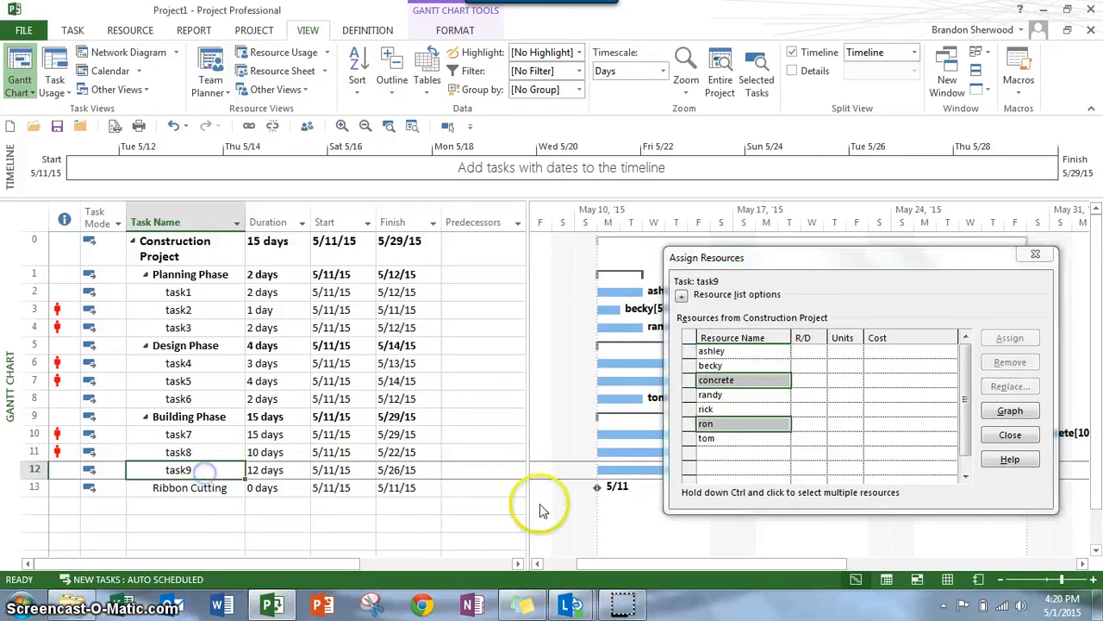
{"action": "left_click", "coordinate": [724, 396]}
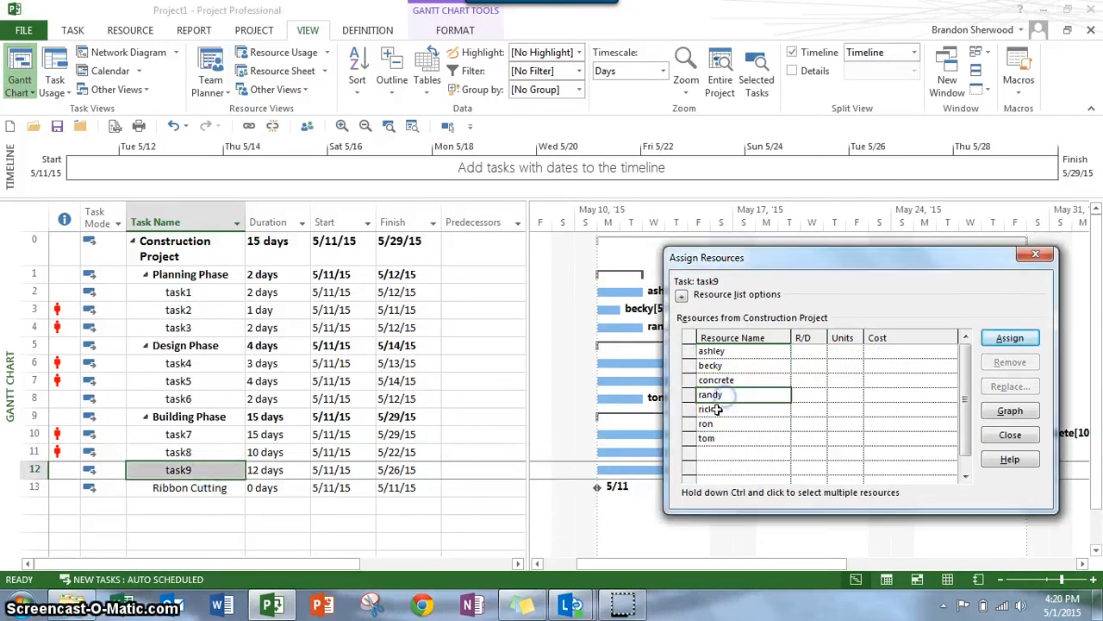
{"action": "left_click", "coordinate": [714, 409], "text": "ctrl"}
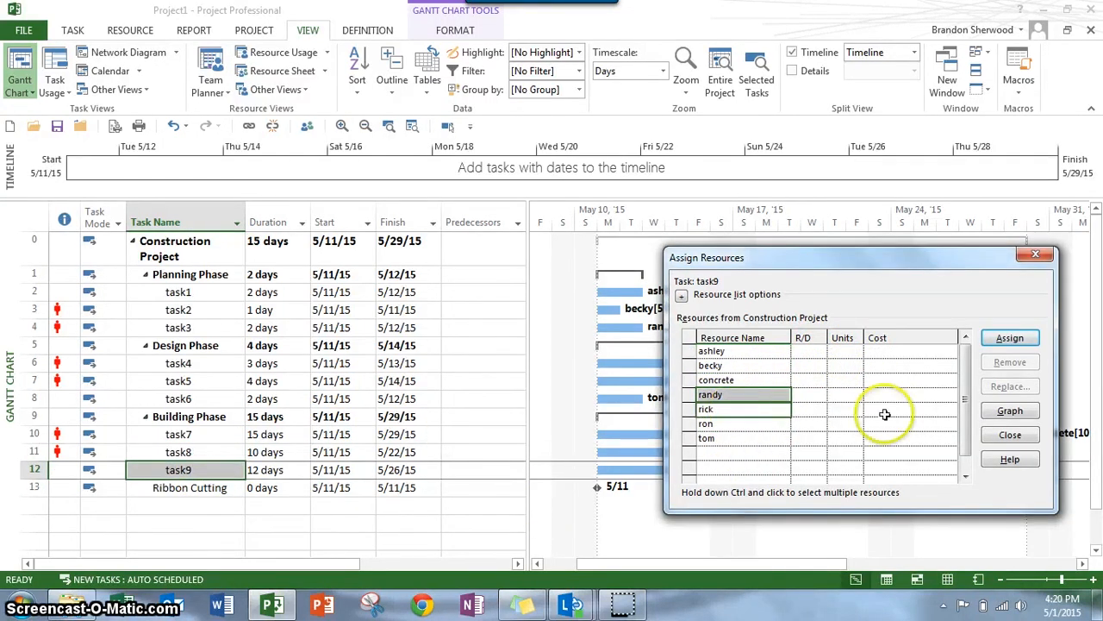
{"action": "left_click", "coordinate": [1010, 337]}
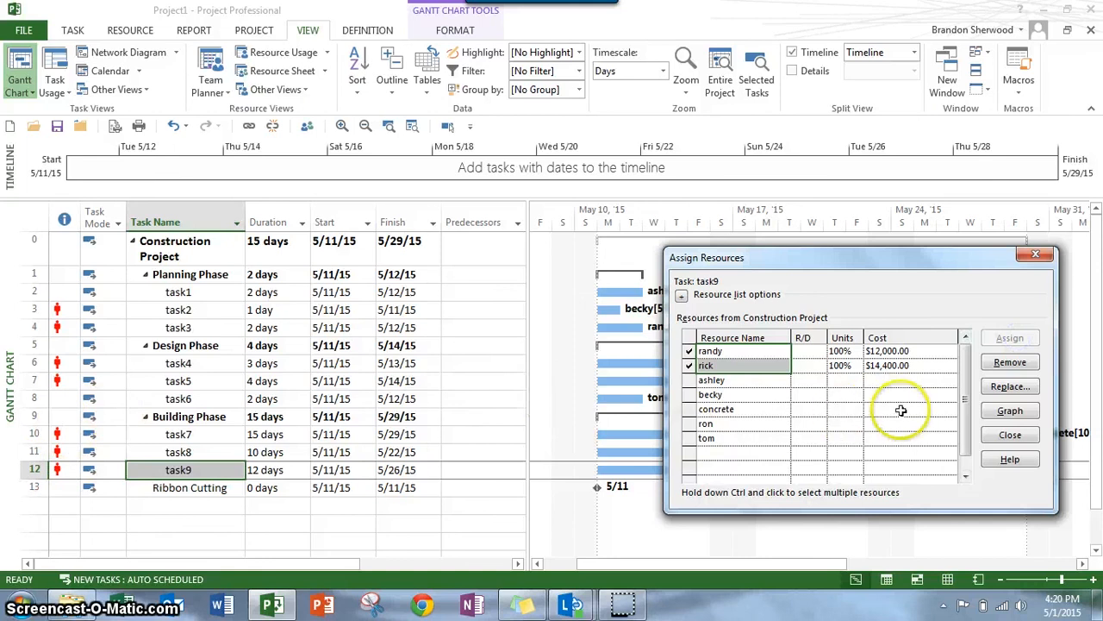
{"action": "left_click", "coordinate": [1008, 436]}
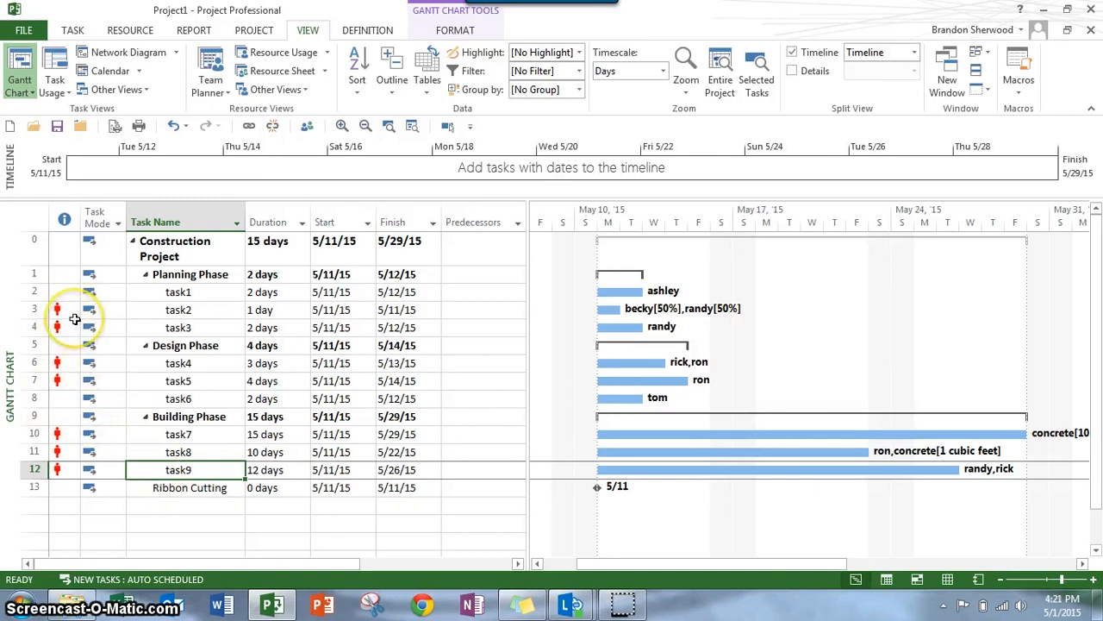
Insert a milestone named Planning Phase Complete above Design Phase with a duration of 0 days
{"action": "mouse_move", "coordinate": [75, 320]}
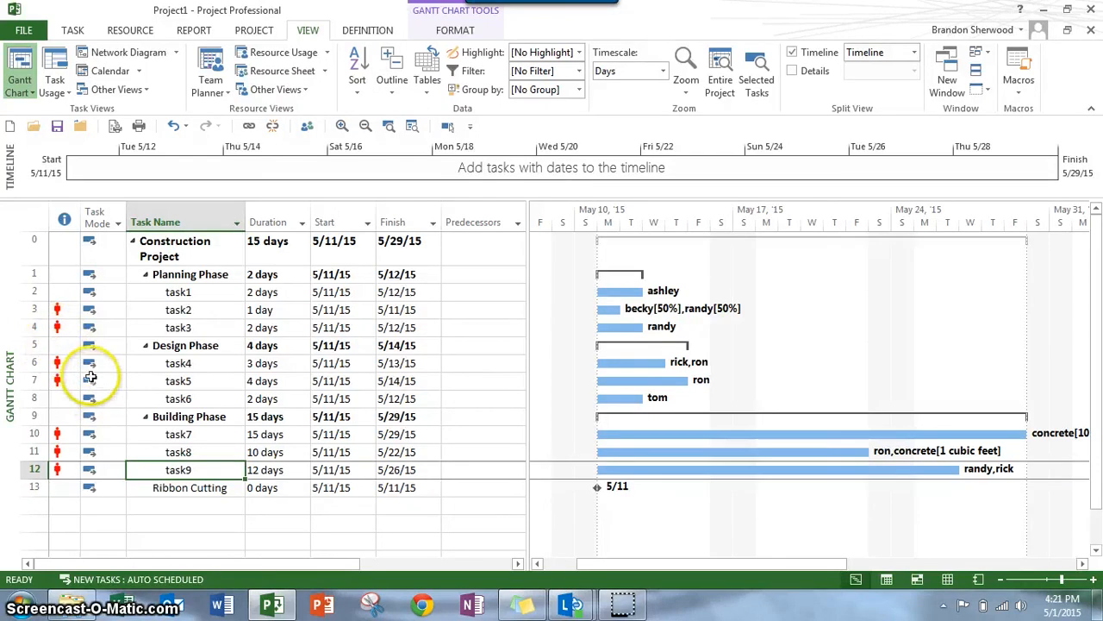
{"action": "left_click", "coordinate": [33, 346]}
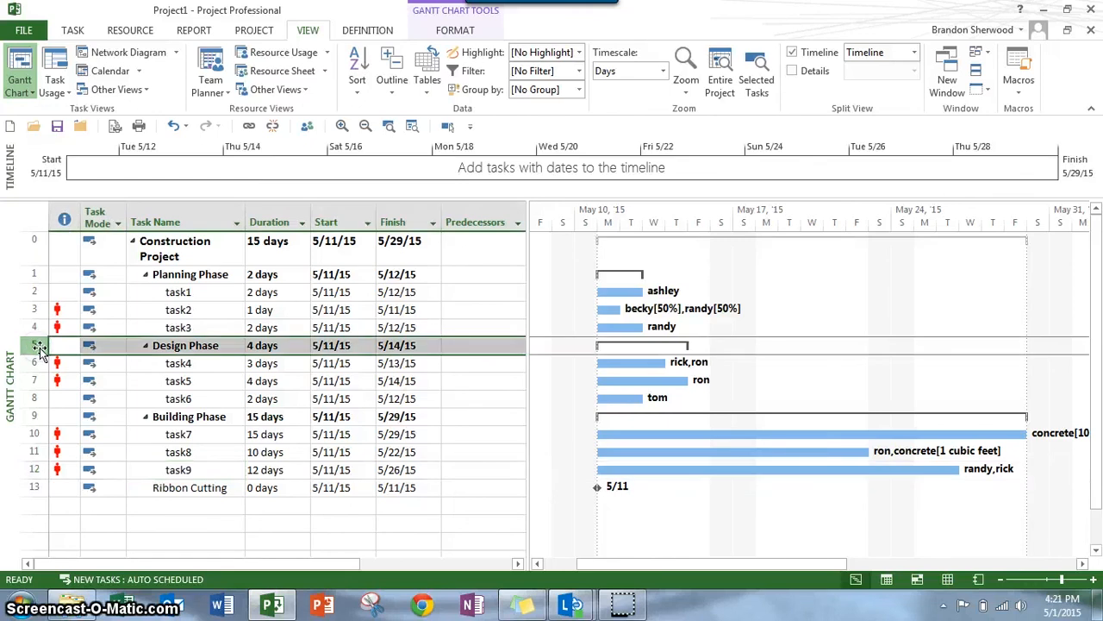
{"action": "key", "text": "Insert"}
{"action": "left_click", "coordinate": [178, 349]}
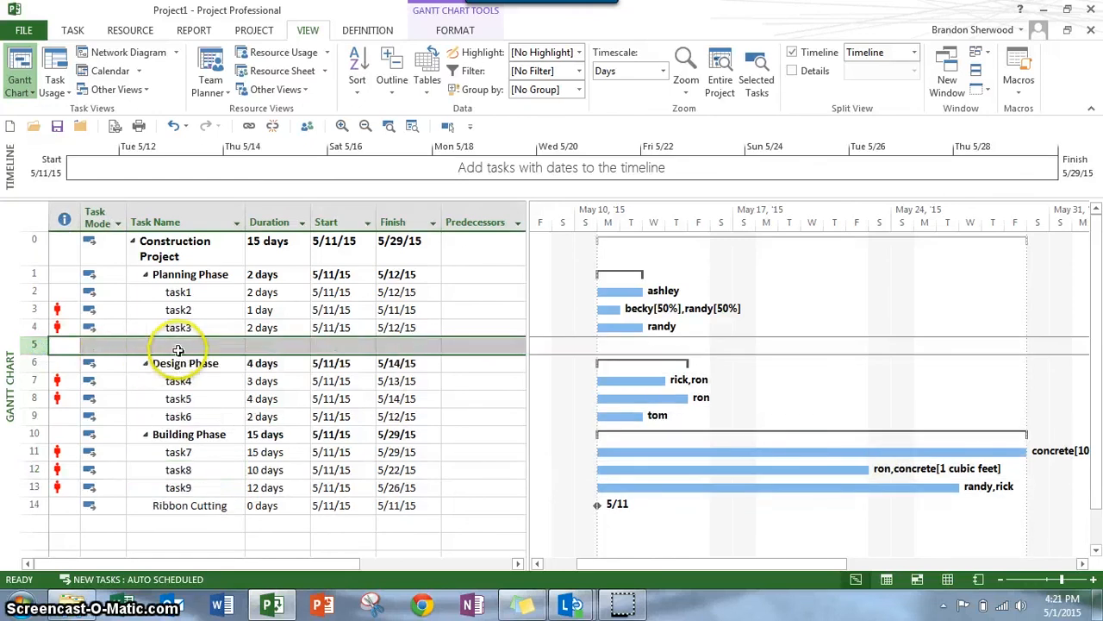
{"action": "left_click", "coordinate": [181, 348]}
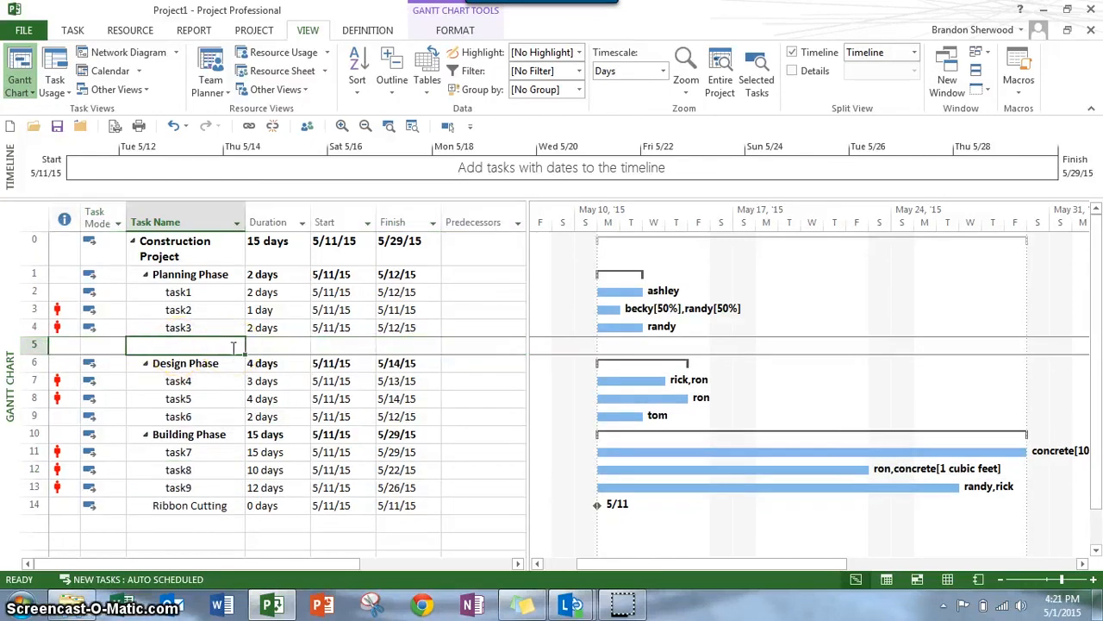
{"action": "type", "text": "Plannin"}
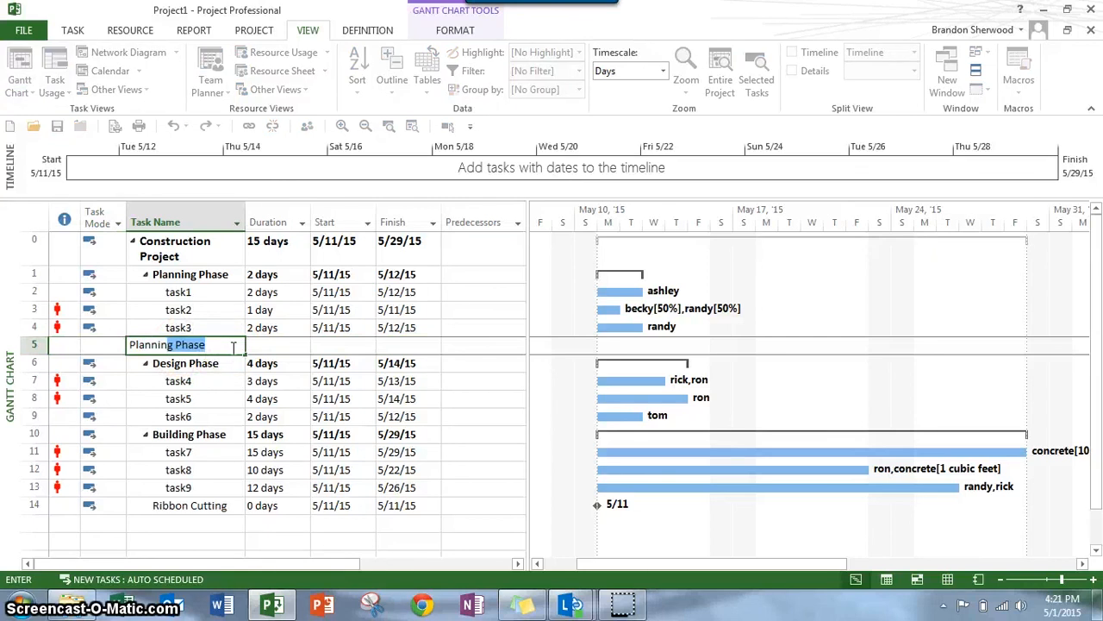
{"action": "type", "text": "g Phase Complete"}
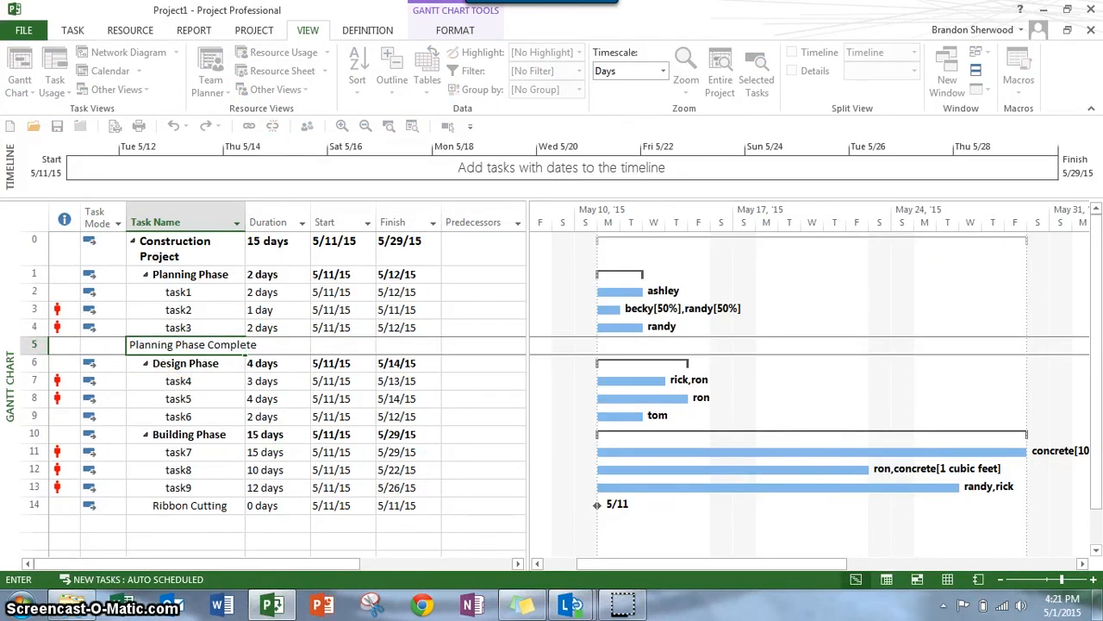
{"action": "key", "text": "Tab"}
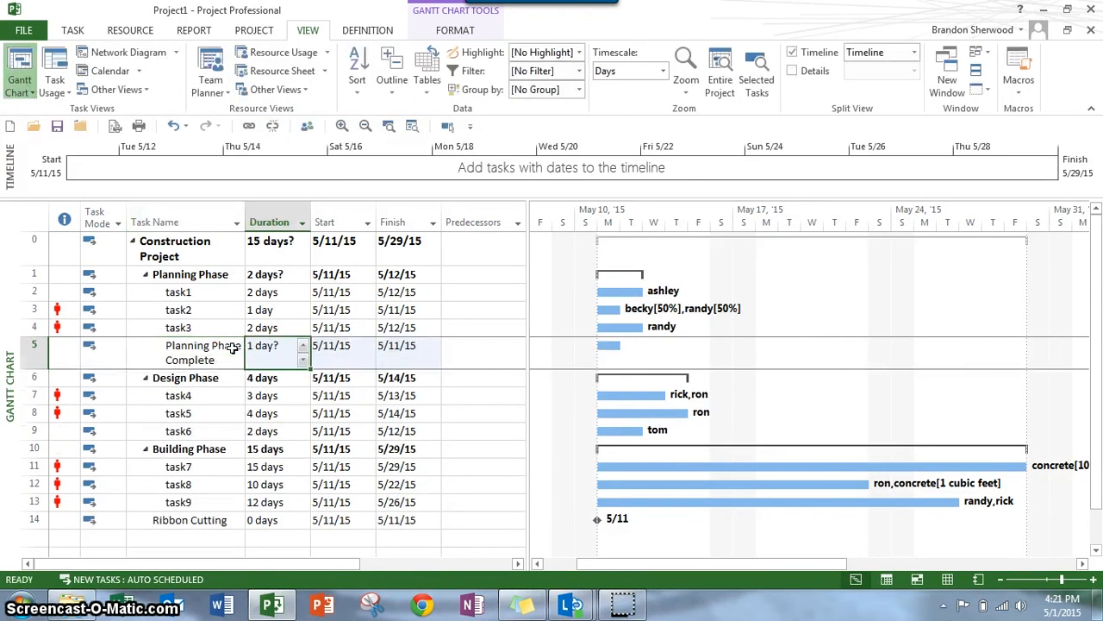
{"action": "type", "text": "0"}
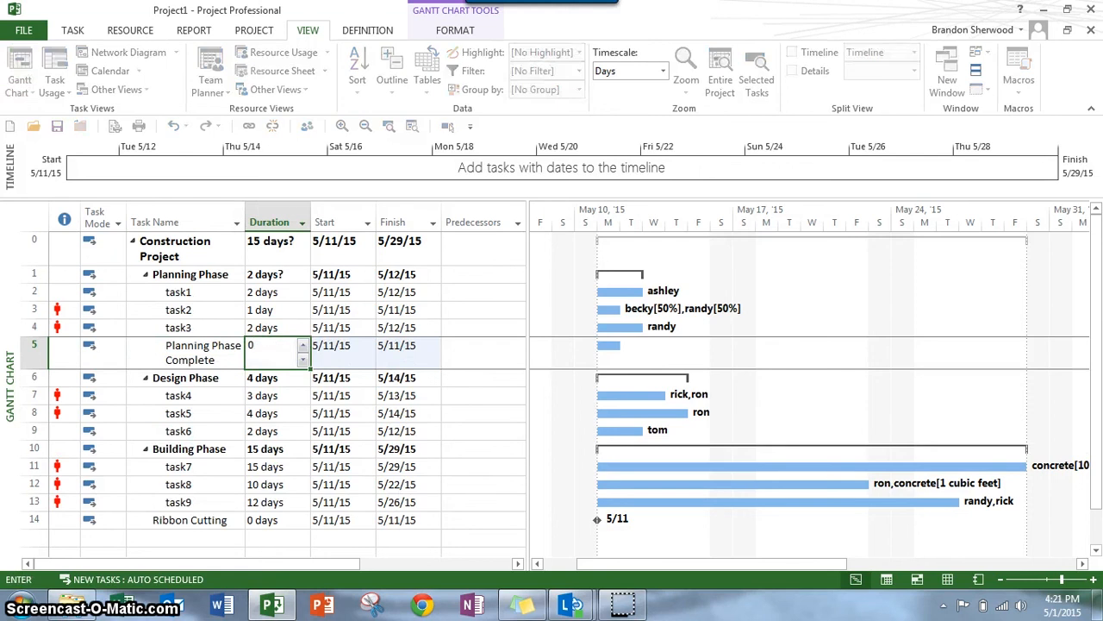
{"action": "key", "text": "Return"}
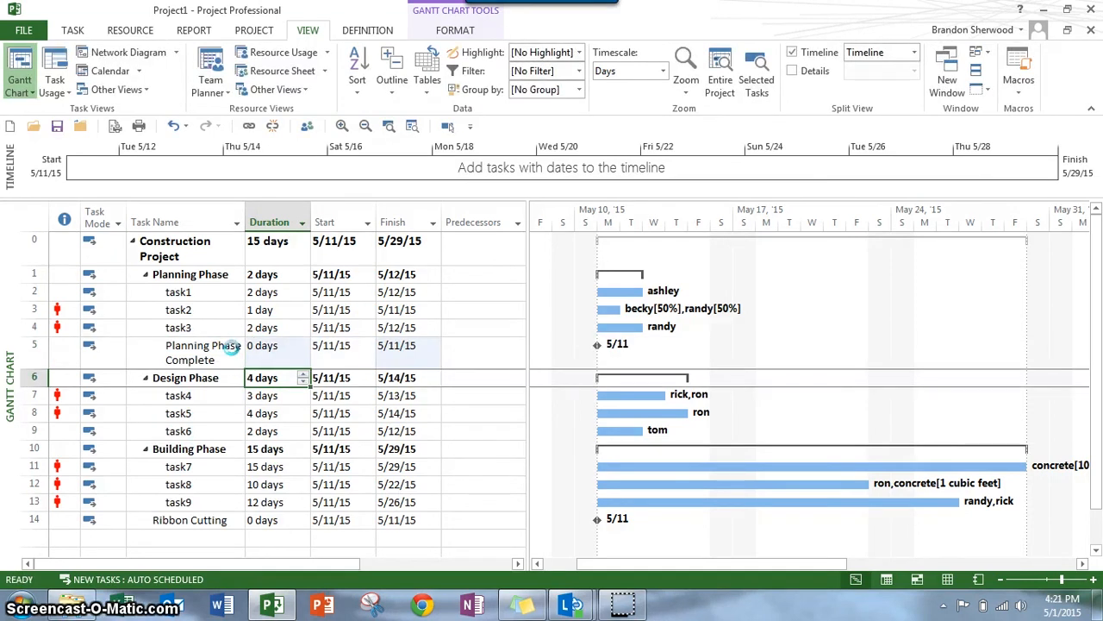
Insert a milestone named Design Phase Complete above Building Phase with a duration of 0 days
{"action": "left_click", "coordinate": [37, 446]}
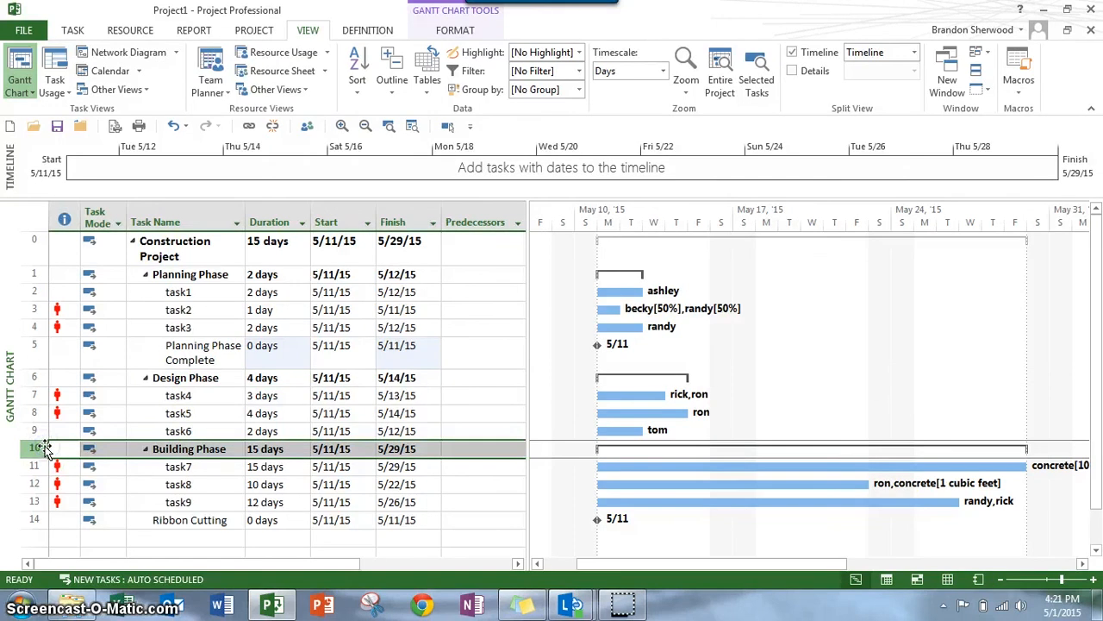
{"action": "key", "text": "Insert"}
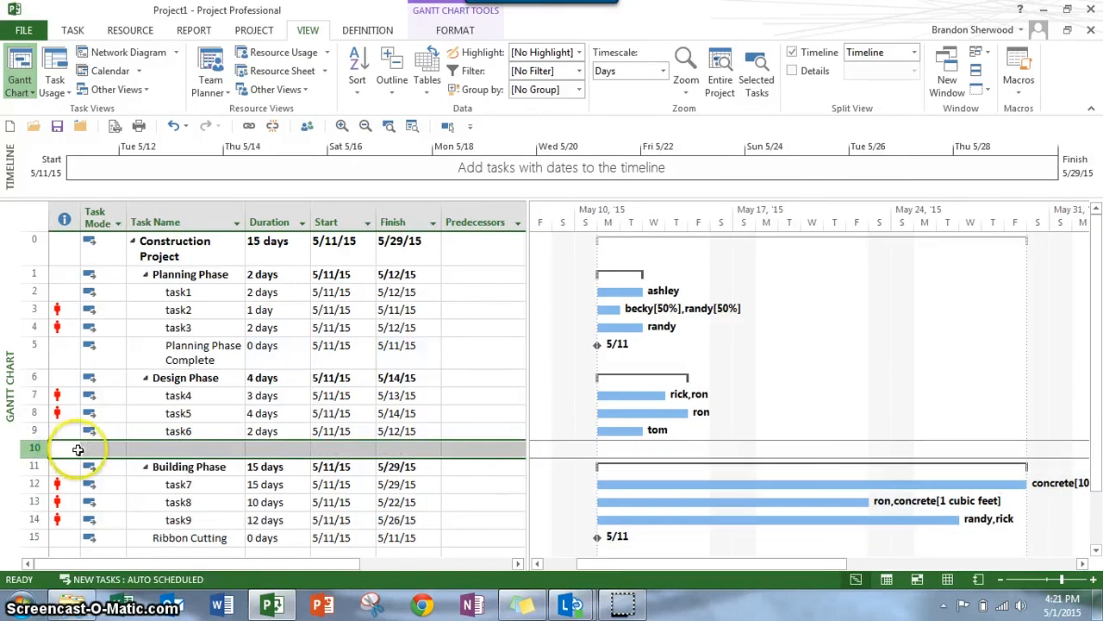
{"action": "left_click", "coordinate": [173, 448]}
{"action": "type", "text": "Desi"}
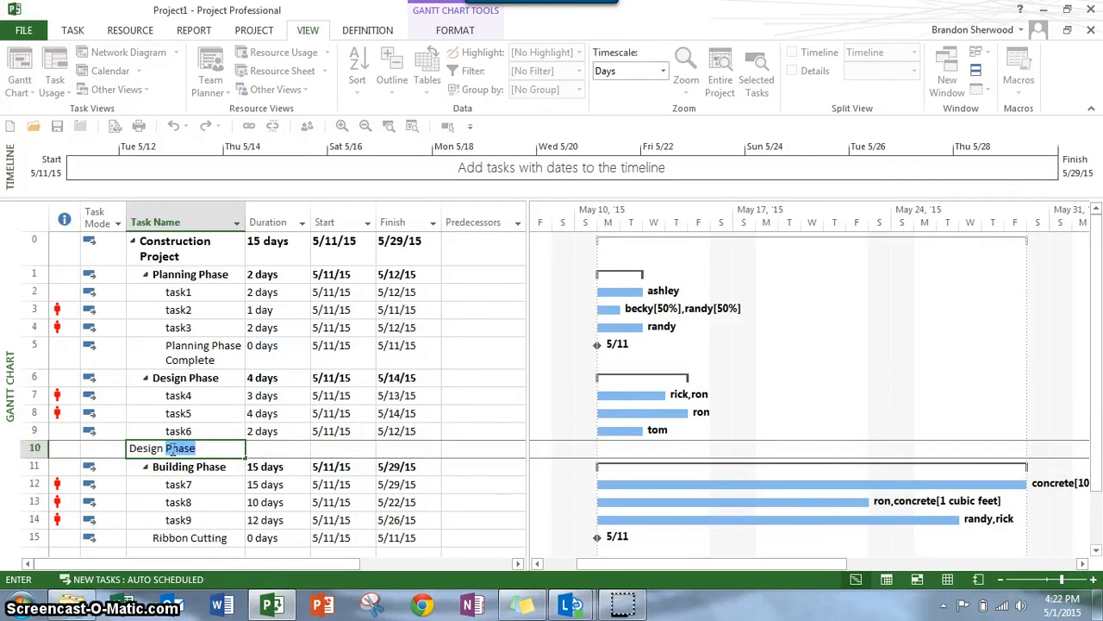
{"action": "type", "text": "gn Phase Complete"}
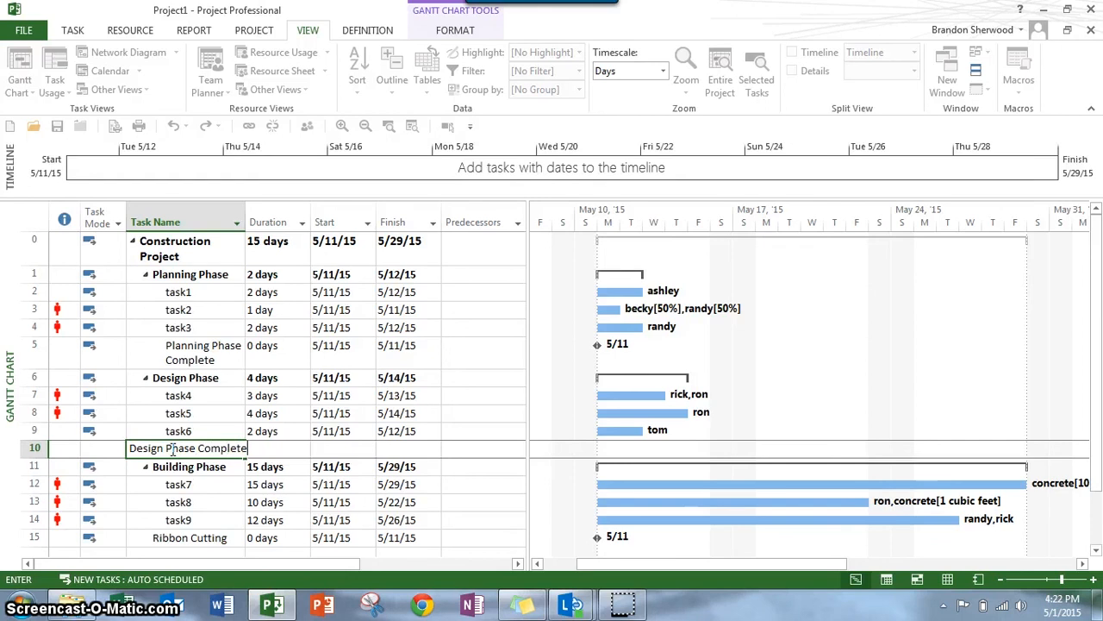
{"action": "left_click", "coordinate": [276, 447]}
{"action": "type", "text": "0"}
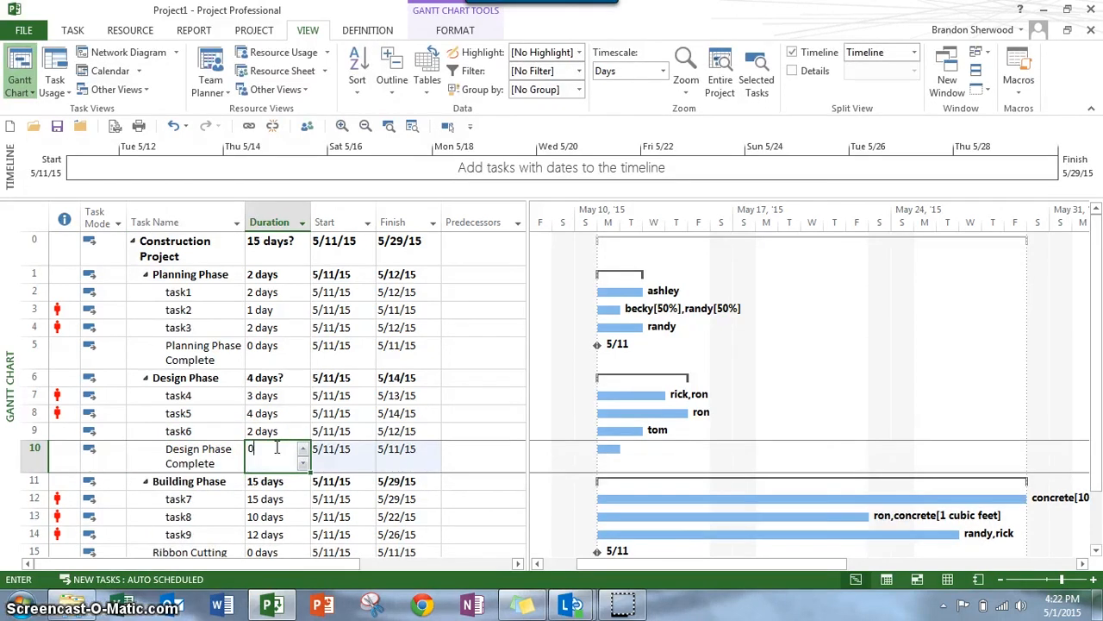
{"action": "key", "text": "Return"}
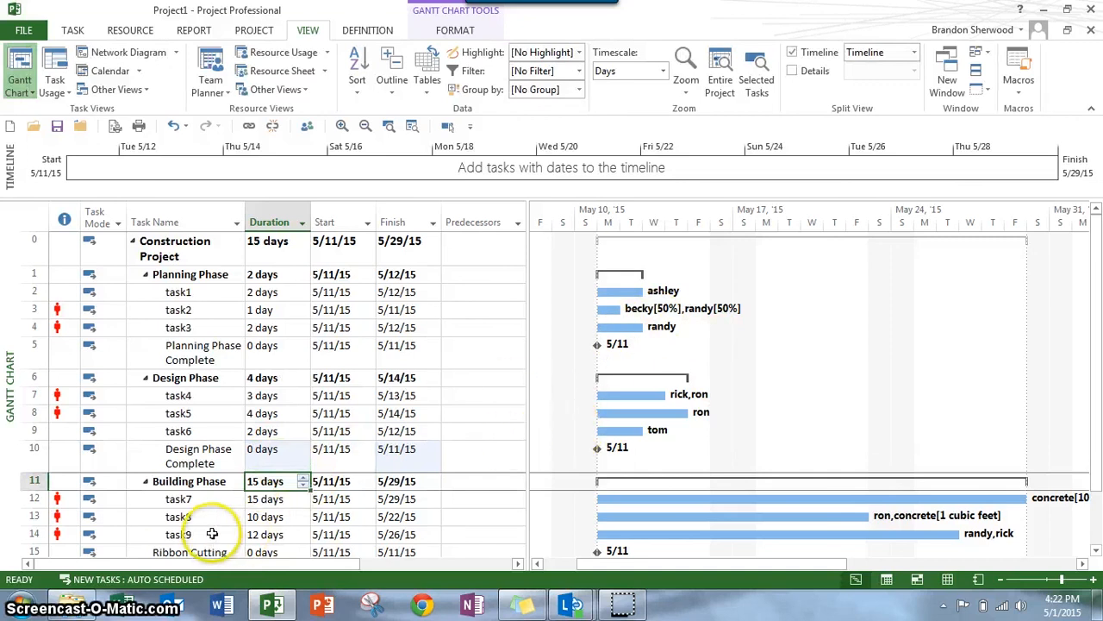
Insert a milestone named Building Phase Complete above Ribbon Cutting with a duration of 0 days
{"action": "scroll", "coordinate": [212, 527], "scroll_direction": "down", "scroll_amount": 1}
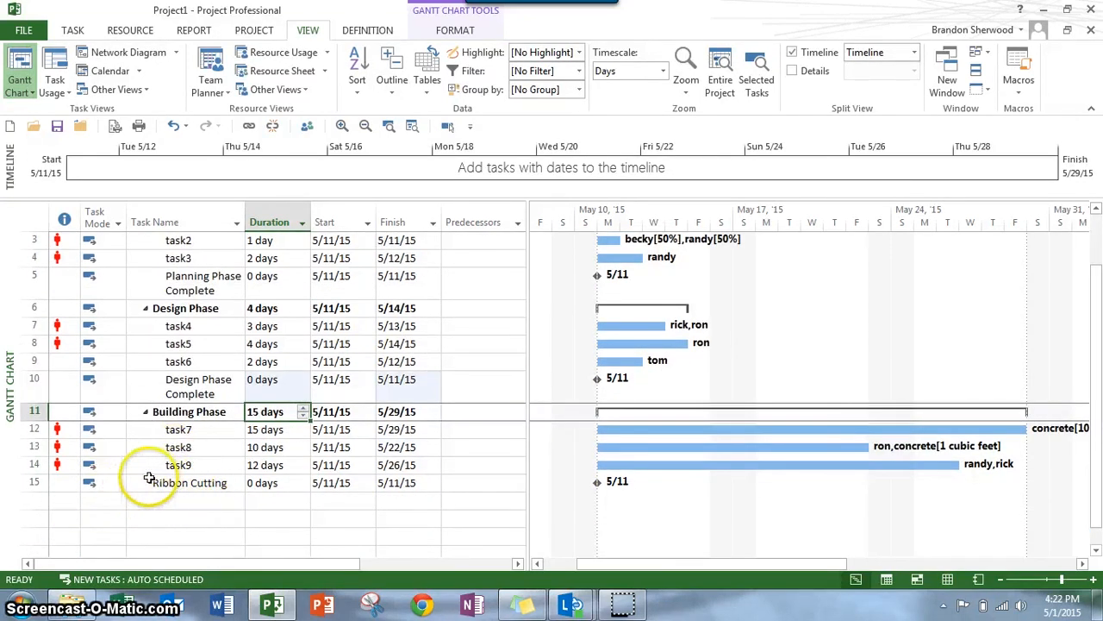
{"action": "left_click", "coordinate": [33, 483]}
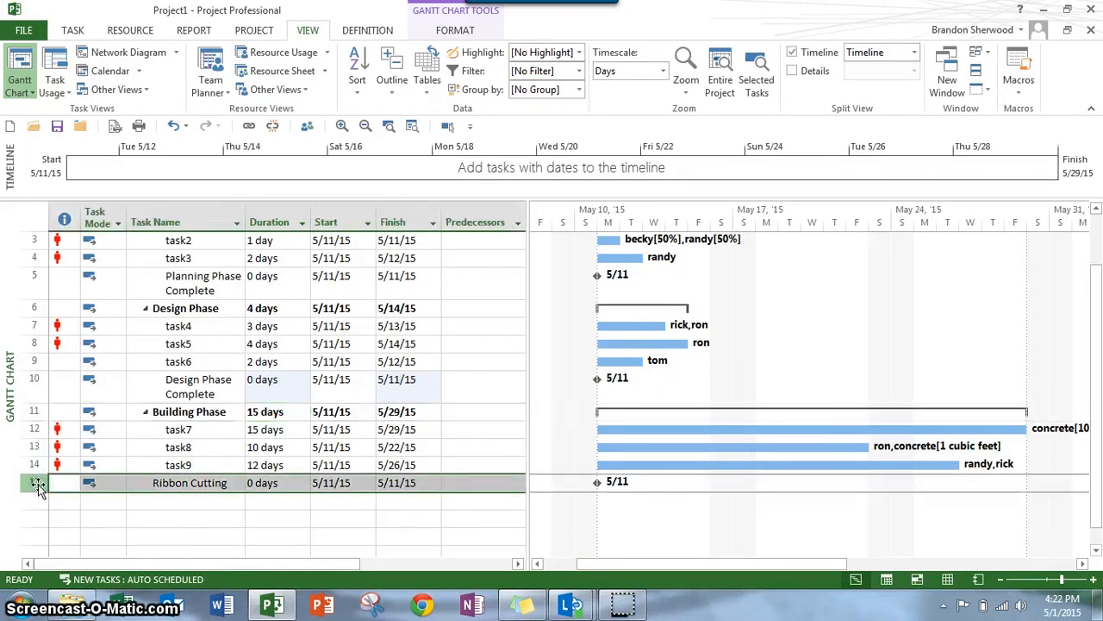
{"action": "key", "text": "Insert"}
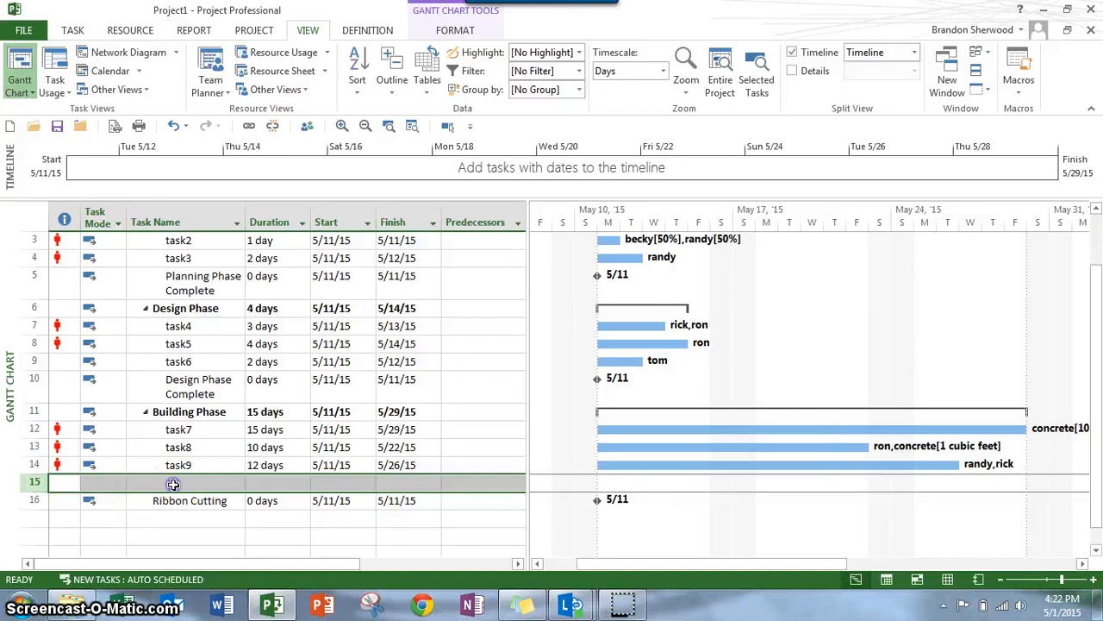
{"action": "left_click", "coordinate": [173, 484]}
{"action": "type", "text": "Build"}
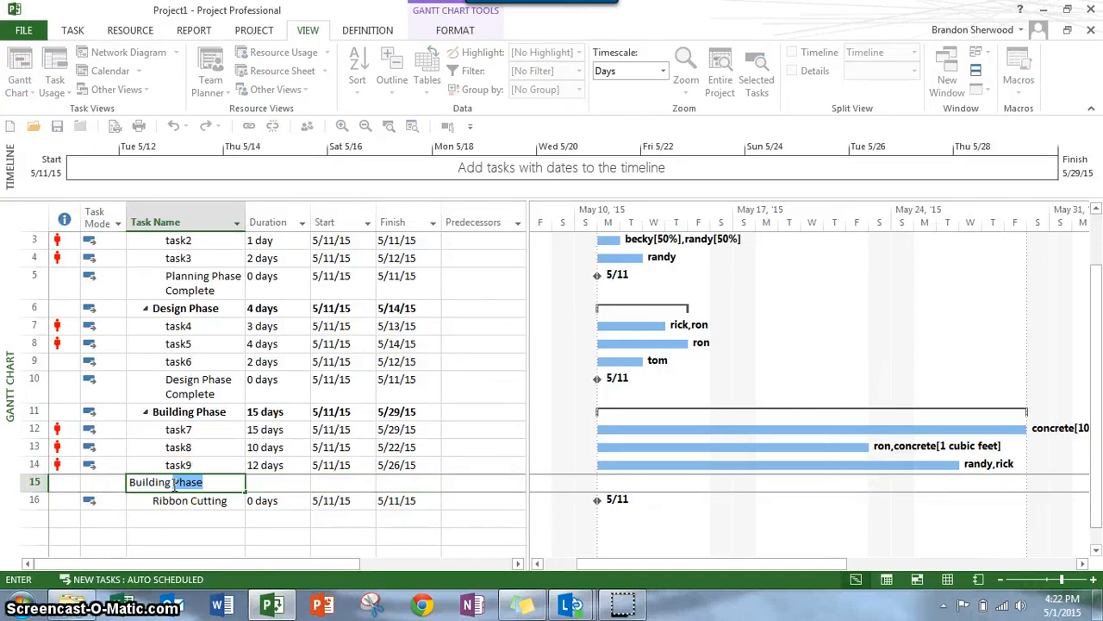
{"action": "type", "text": "te"}
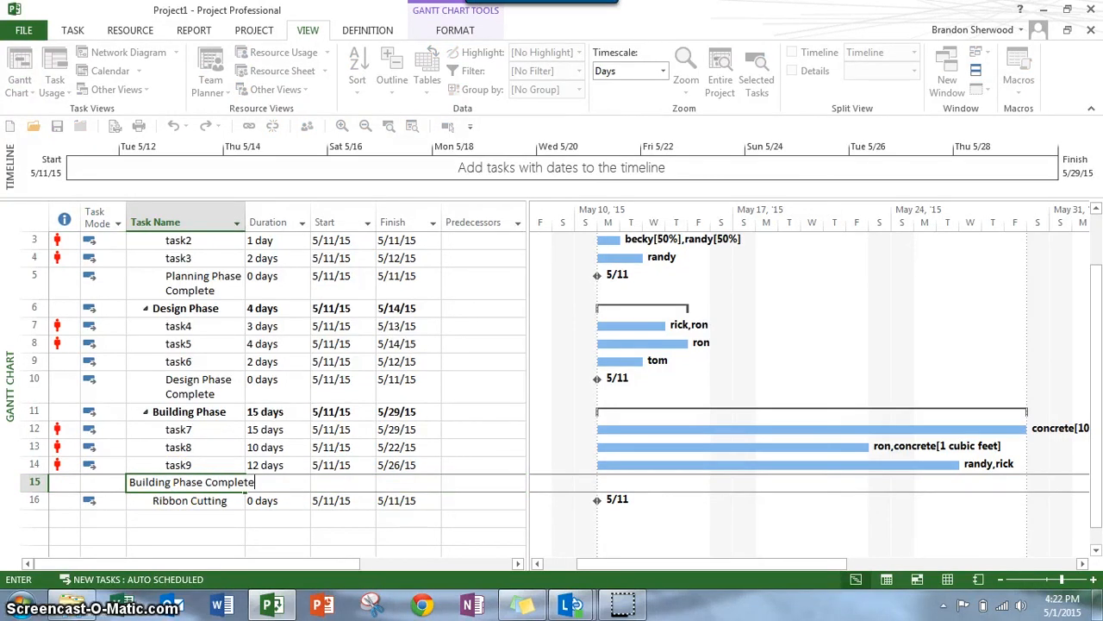
{"action": "key", "text": "Tab"}
{"action": "type", "text": "0"}
{"action": "key", "text": "Return"}
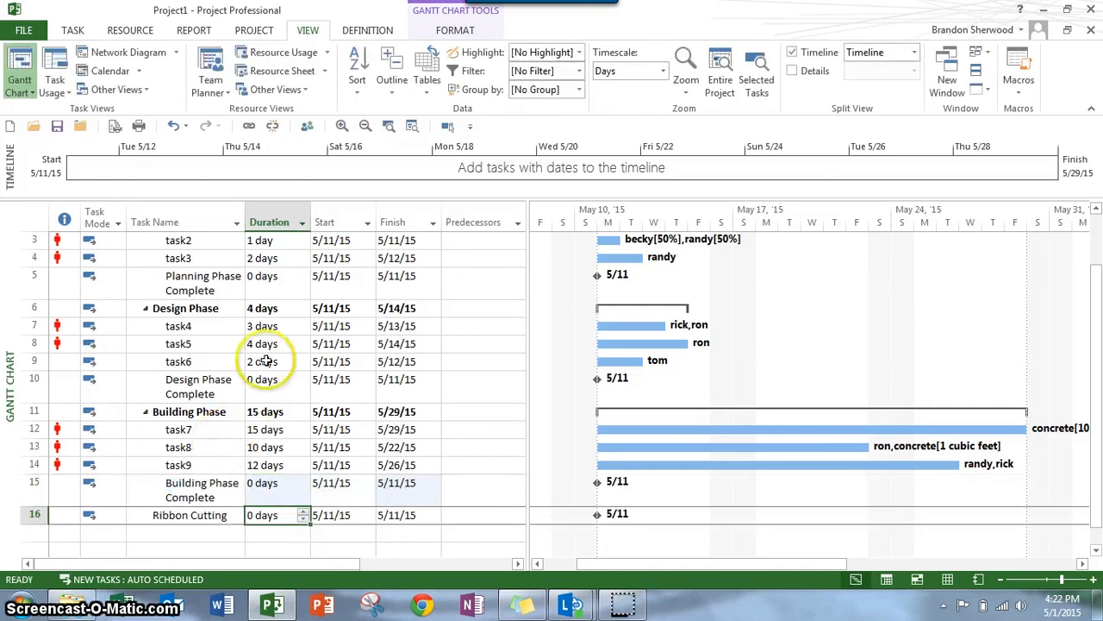
Link task1, task2, task3, Planning Phase Complete and task4 in sequence with finish-to-start dependencies
{"action": "scroll", "coordinate": [389, 342], "scroll_direction": "up", "scroll_amount": 1}
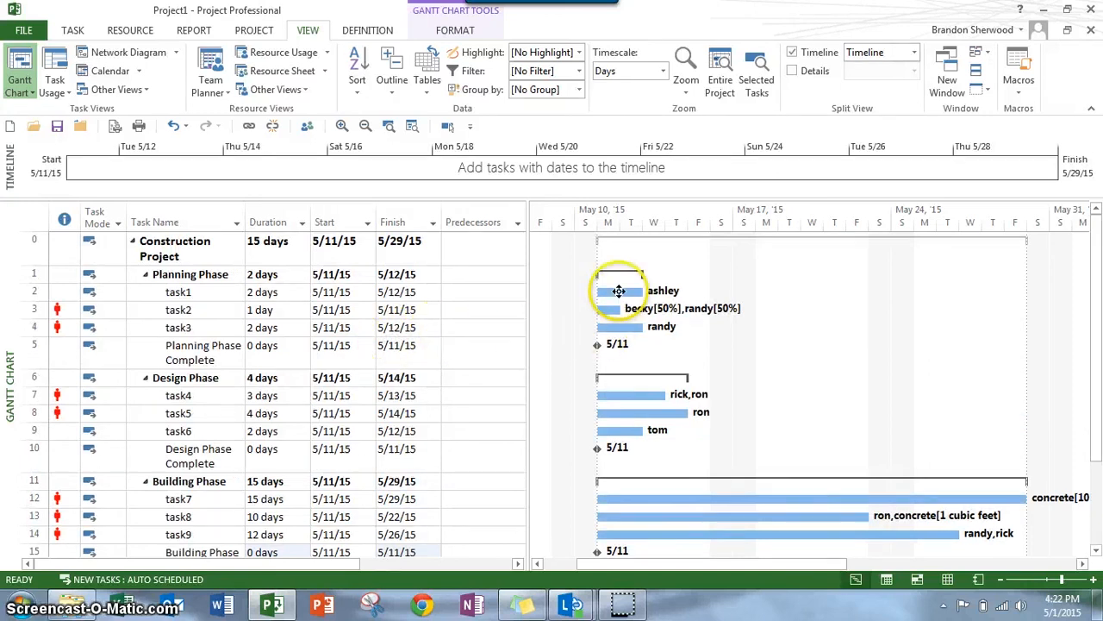
{"action": "mouse_move", "coordinate": [608, 293]}
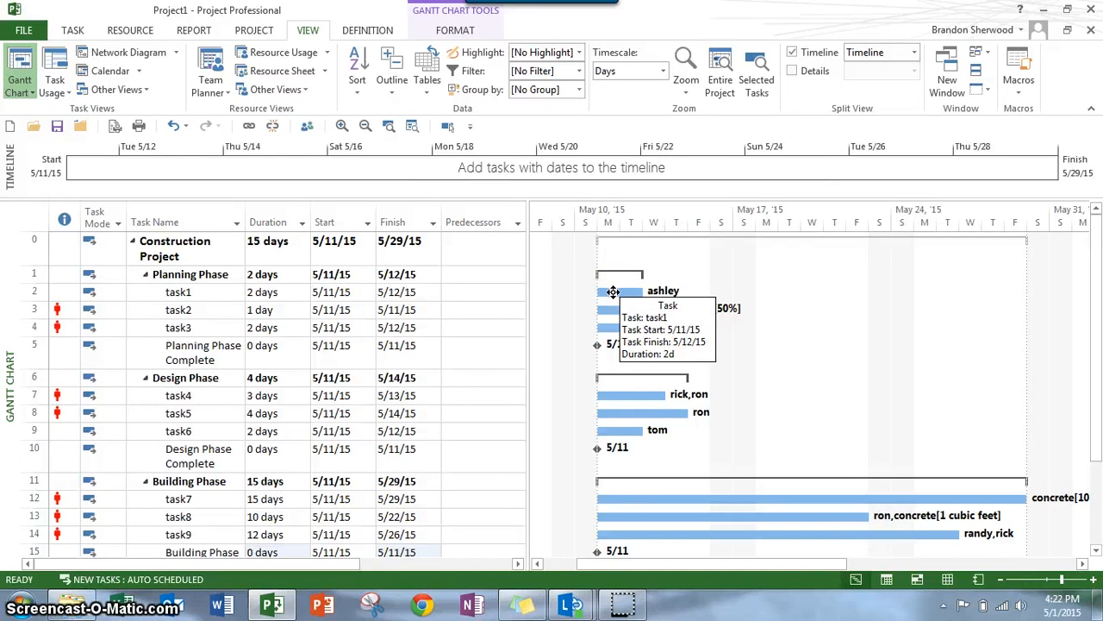
{"action": "left_click_drag", "start_coordinate": [613, 293], "coordinate": [596, 343]}
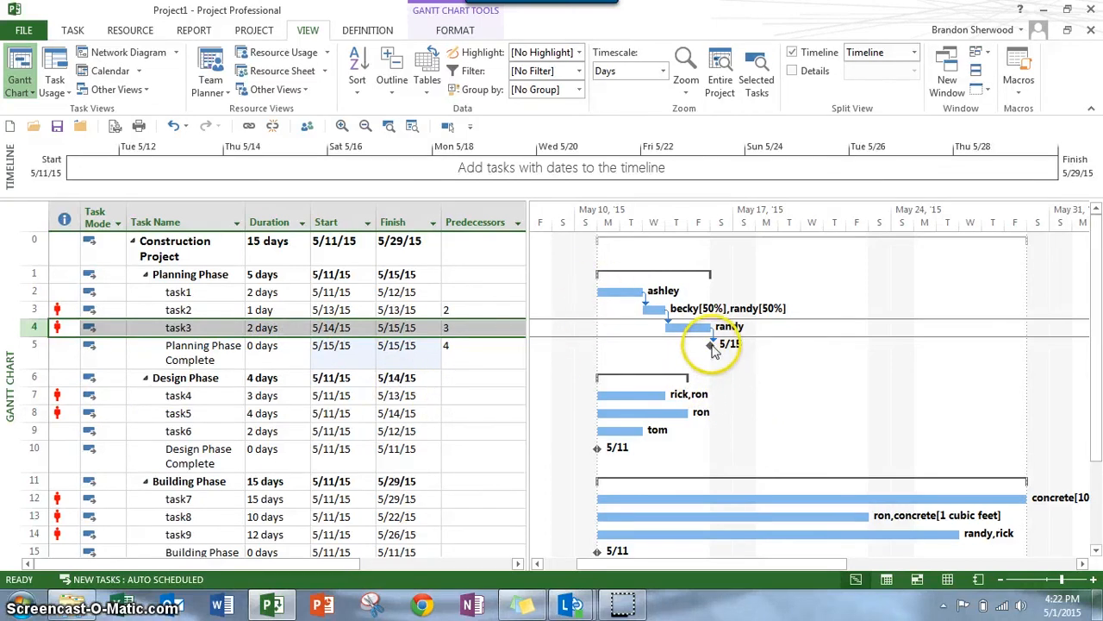
{"action": "left_click_drag", "start_coordinate": [709, 345], "coordinate": [642, 395]}
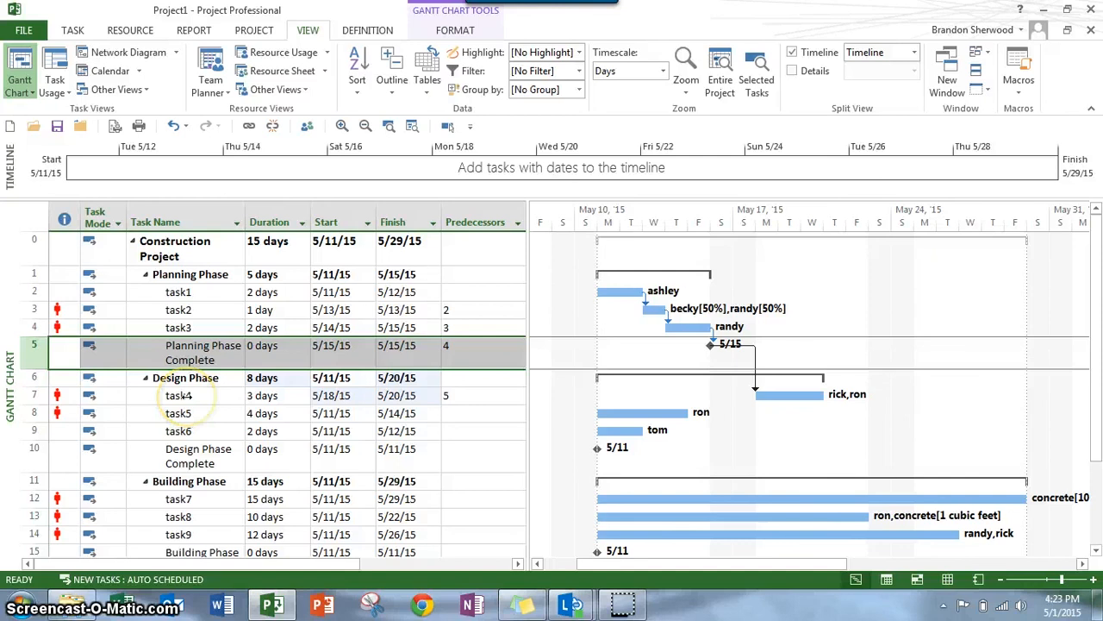
Link task4, task5, task6 and the Design Phase Complete milestone in sequence with finish-to-start dependencies
{"action": "left_click", "coordinate": [183, 412]}
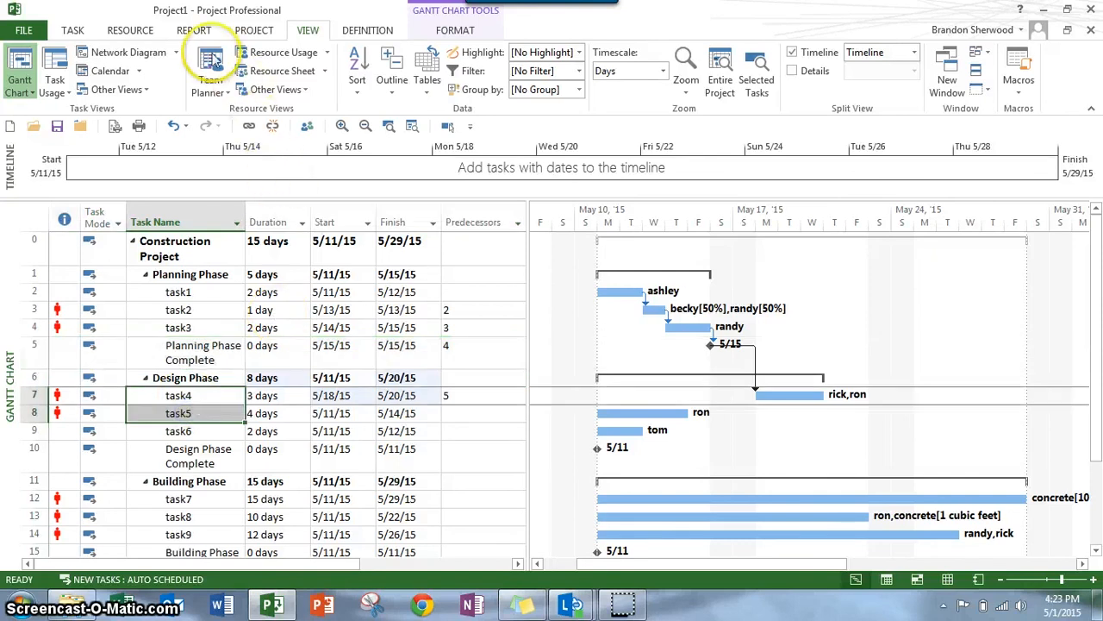
{"action": "left_click", "coordinate": [77, 31]}
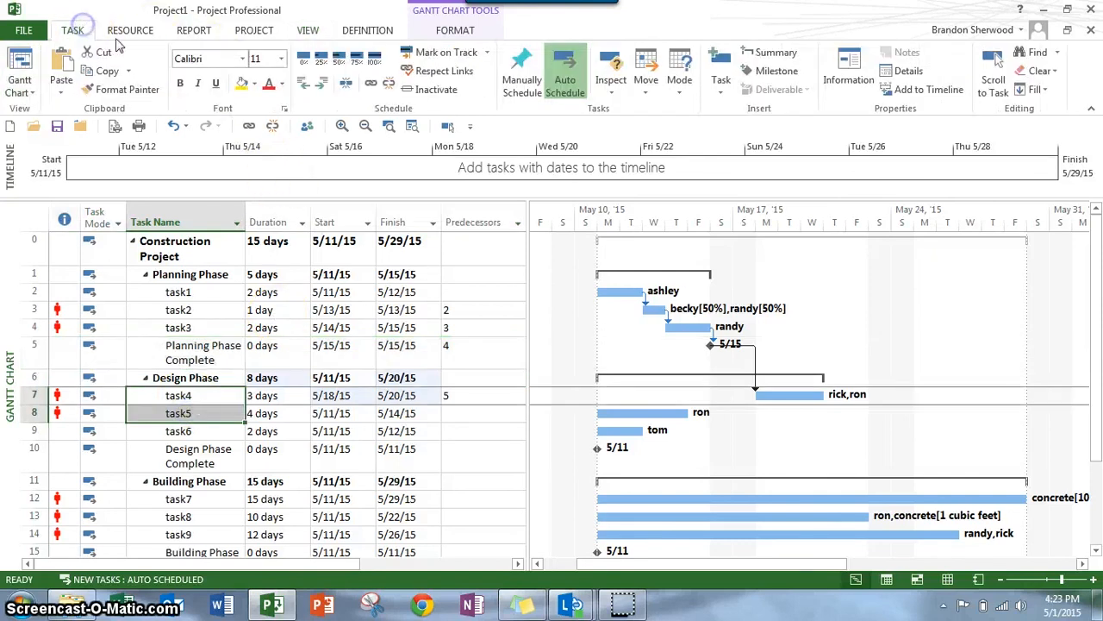
{"action": "left_click", "coordinate": [369, 87]}
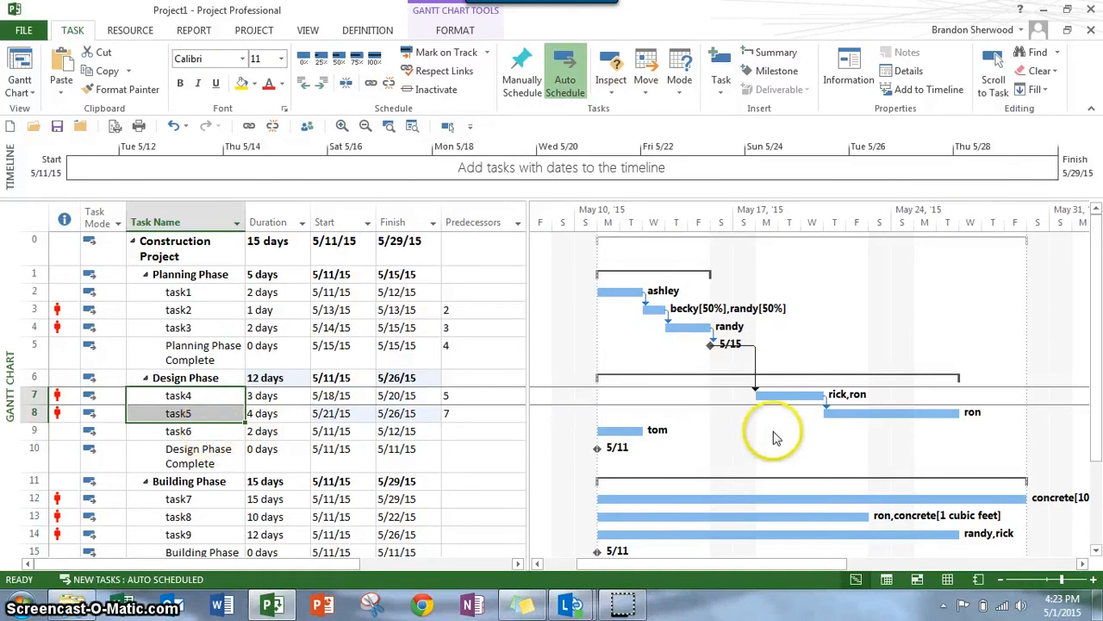
{"action": "left_click_drag", "start_coordinate": [852, 414], "coordinate": [635, 427]}
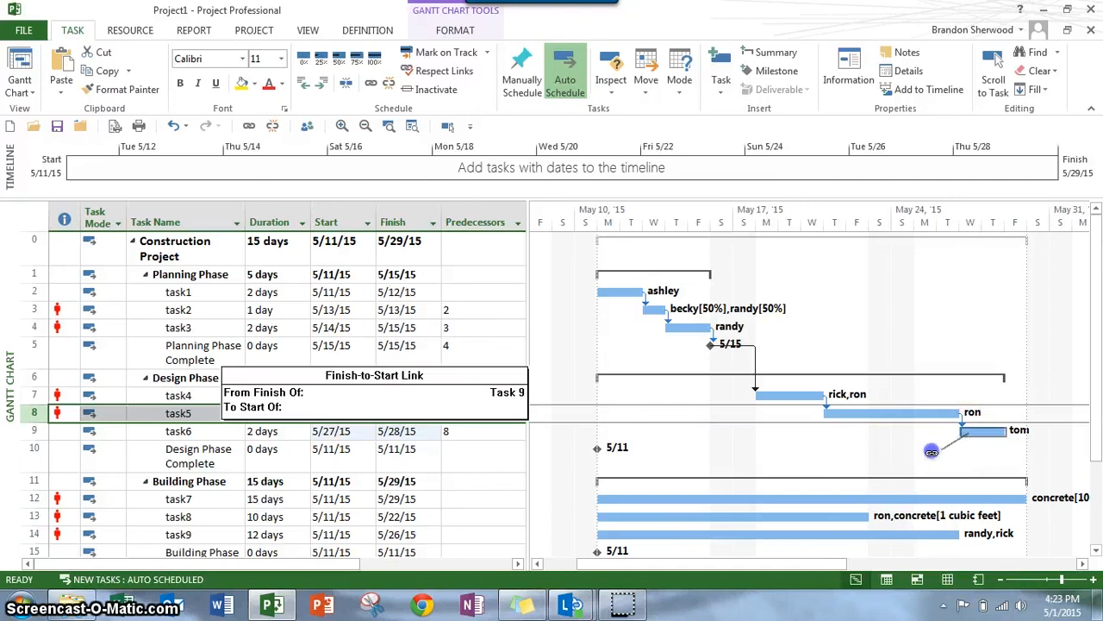
{"action": "left_click_drag", "start_coordinate": [931, 450], "coordinate": [595, 447]}
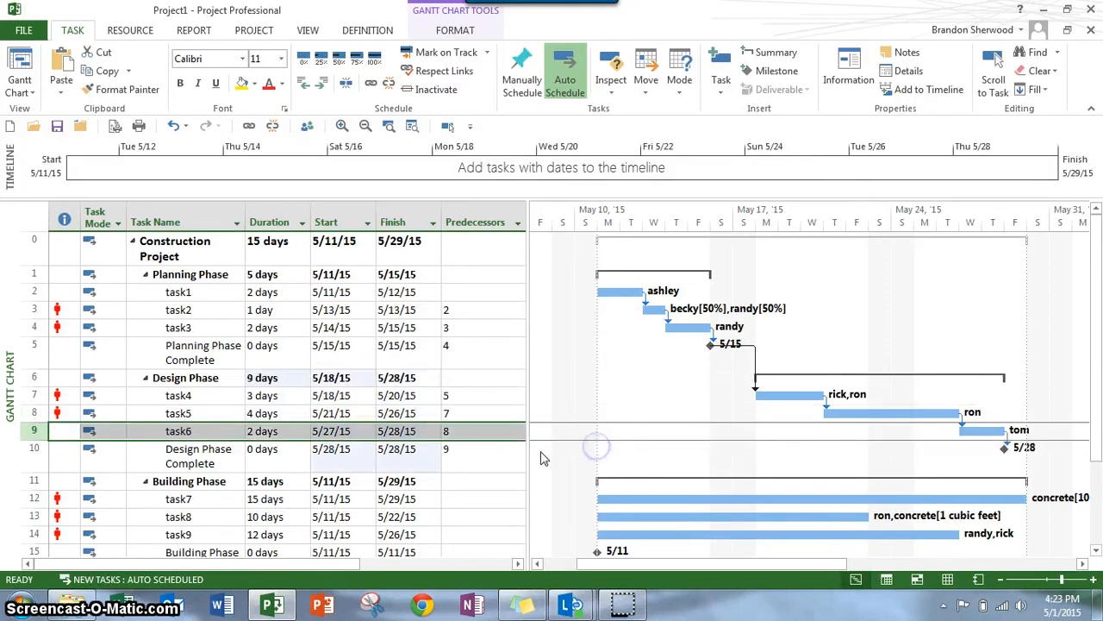
Link Design Phase Complete to task7 and task7 to task8 with finish-to-start dependencies
{"action": "scroll", "coordinate": [862, 435], "scroll_direction": "down", "scroll_amount": 1}
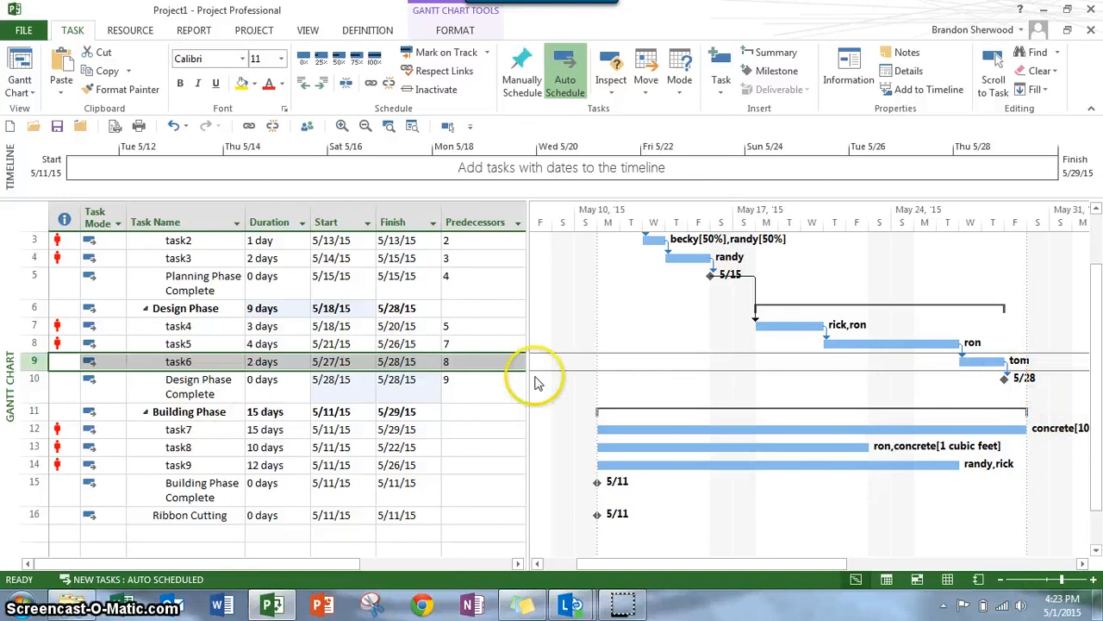
{"action": "left_click", "coordinate": [197, 393]}
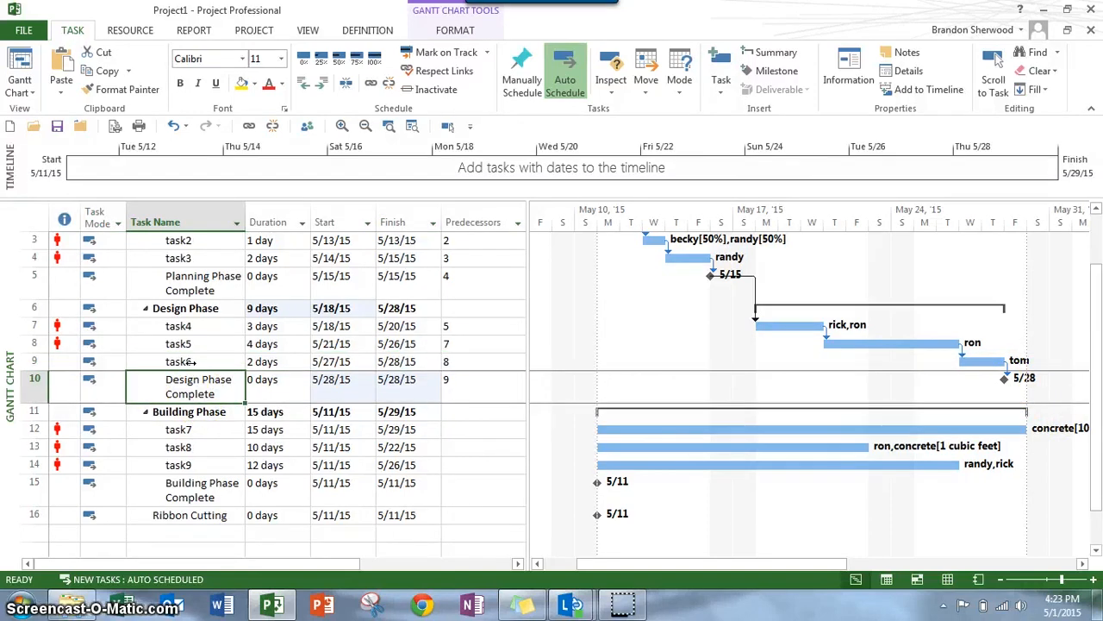
{"action": "left_click", "coordinate": [196, 428], "text": "ctrl"}
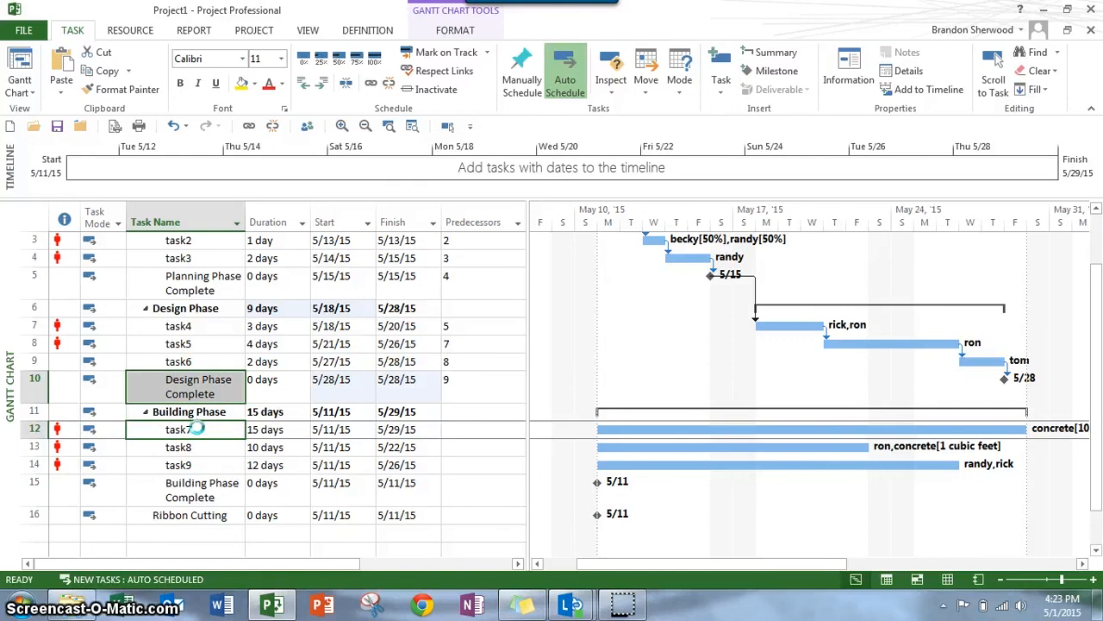
{"action": "key", "text": "ctrl+F2"}
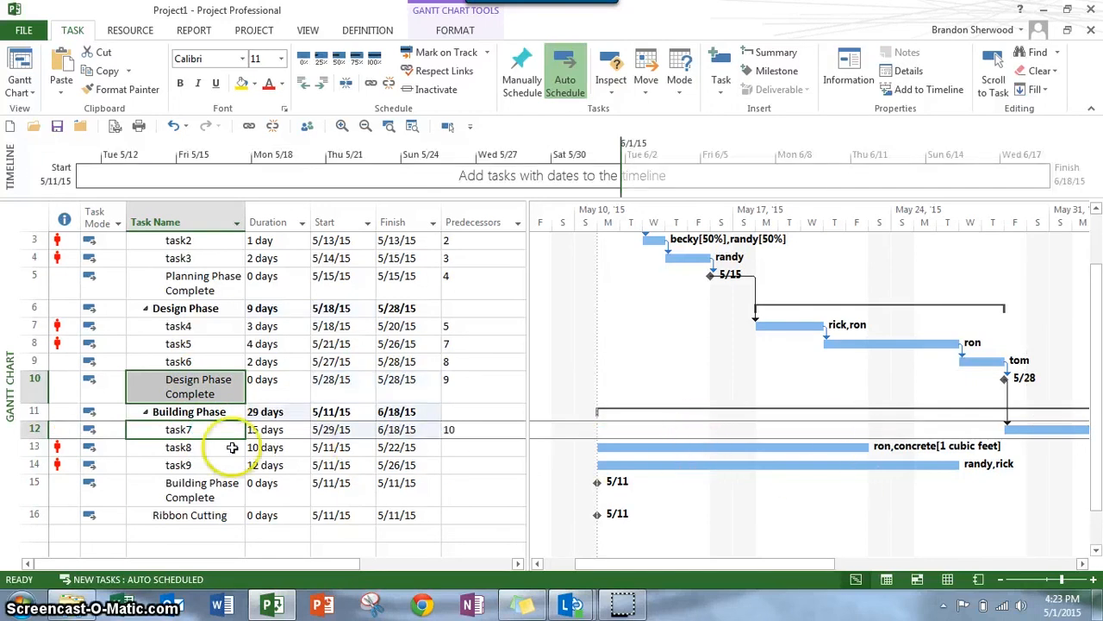
{"action": "left_click_drag", "start_coordinate": [1026, 430], "coordinate": [951, 457]}
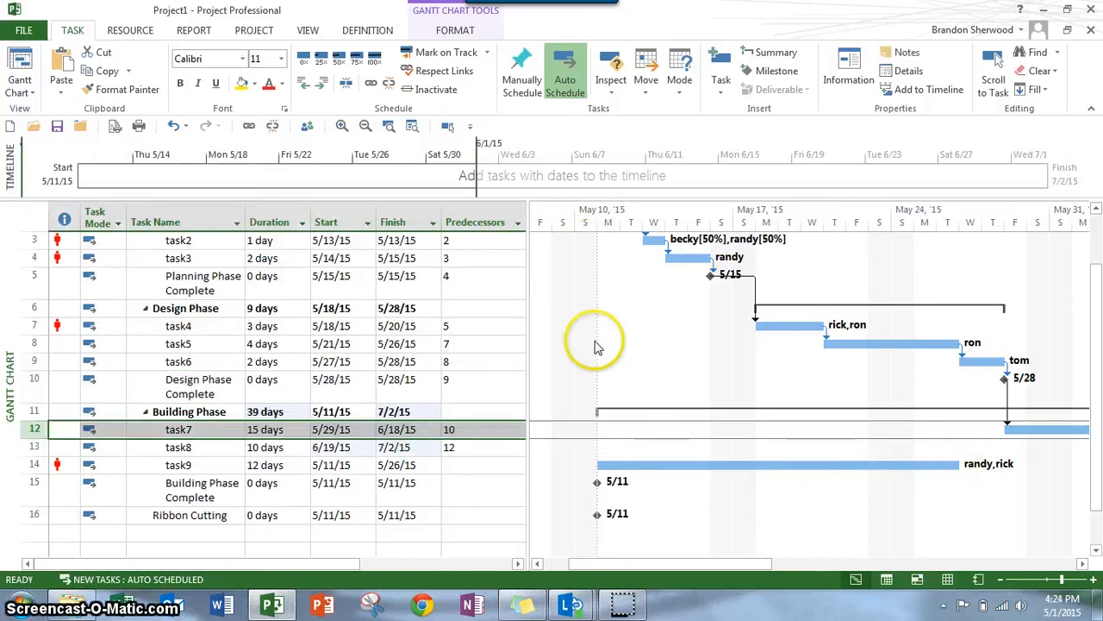
Link task8 to task9 and task9 to the Building Phase Complete milestone with finish-to-start dependencies
{"action": "left_click", "coordinate": [308, 30]}
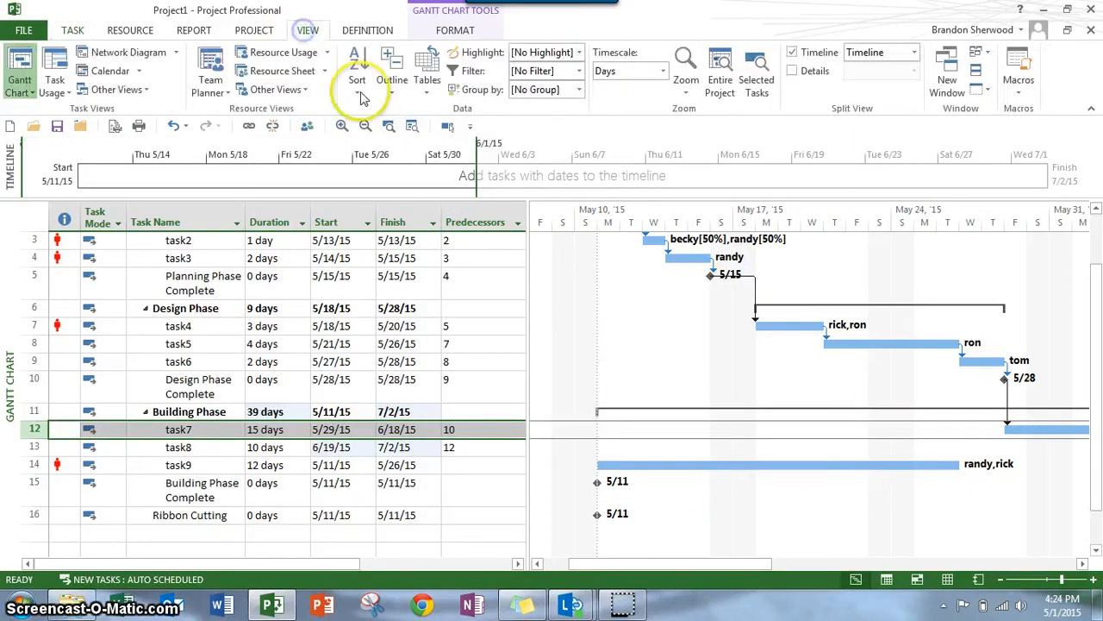
{"action": "left_click", "coordinate": [731, 72]}
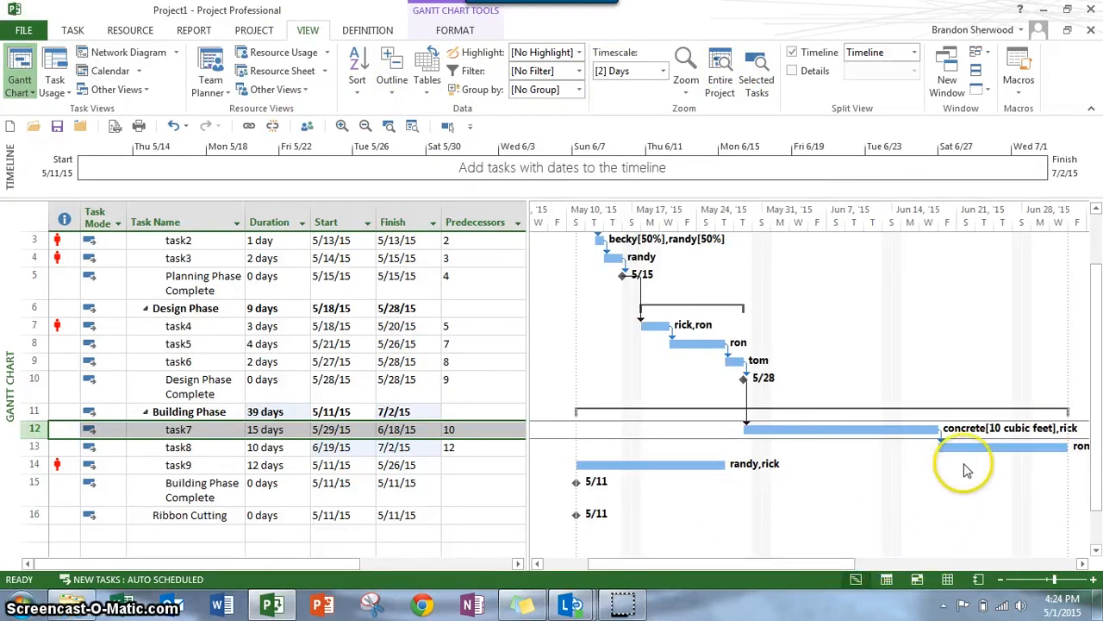
{"action": "left_click_drag", "start_coordinate": [1009, 450], "coordinate": [709, 465]}
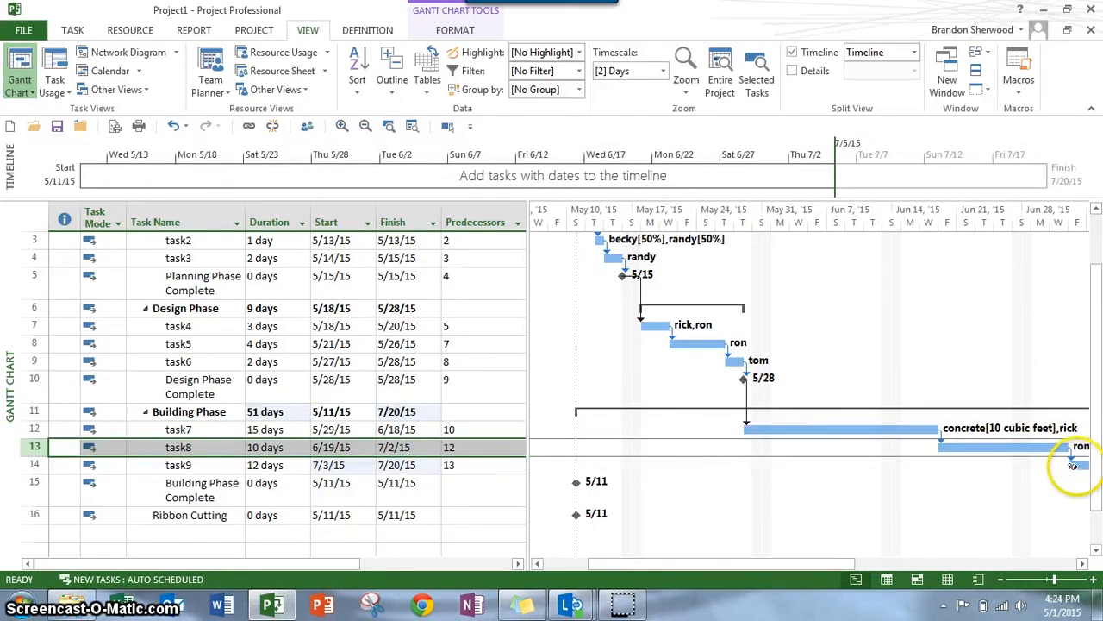
{"action": "left_click_drag", "start_coordinate": [1073, 466], "coordinate": [577, 483]}
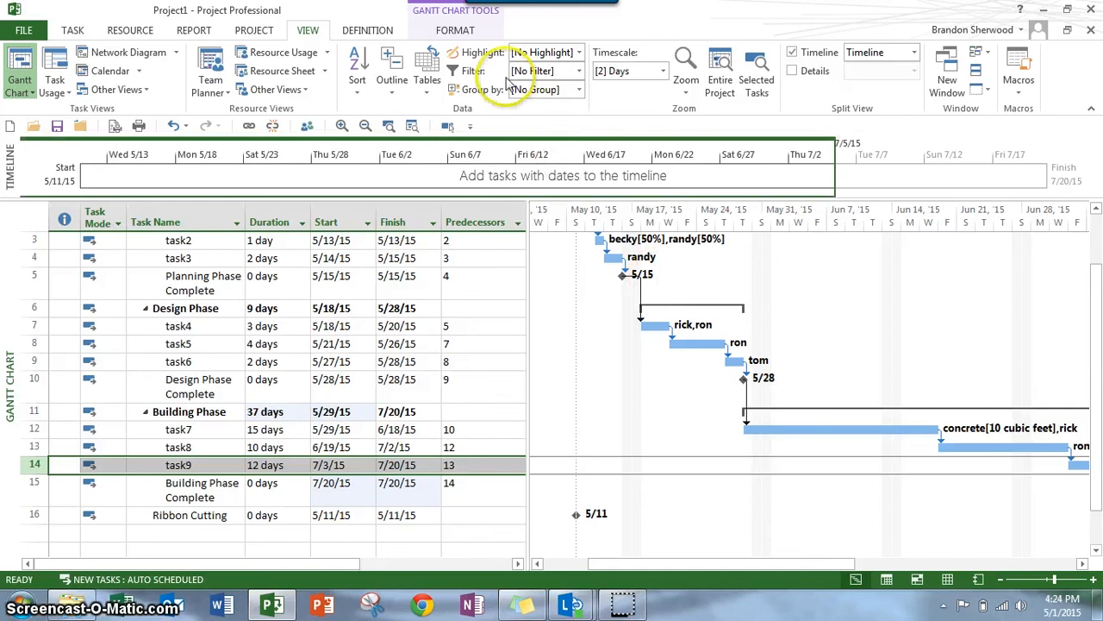
Try to link the Building Phase Complete milestone to Ribbon Cutting, and close the Project Information dialog without changes
{"action": "left_click", "coordinate": [720, 69]}
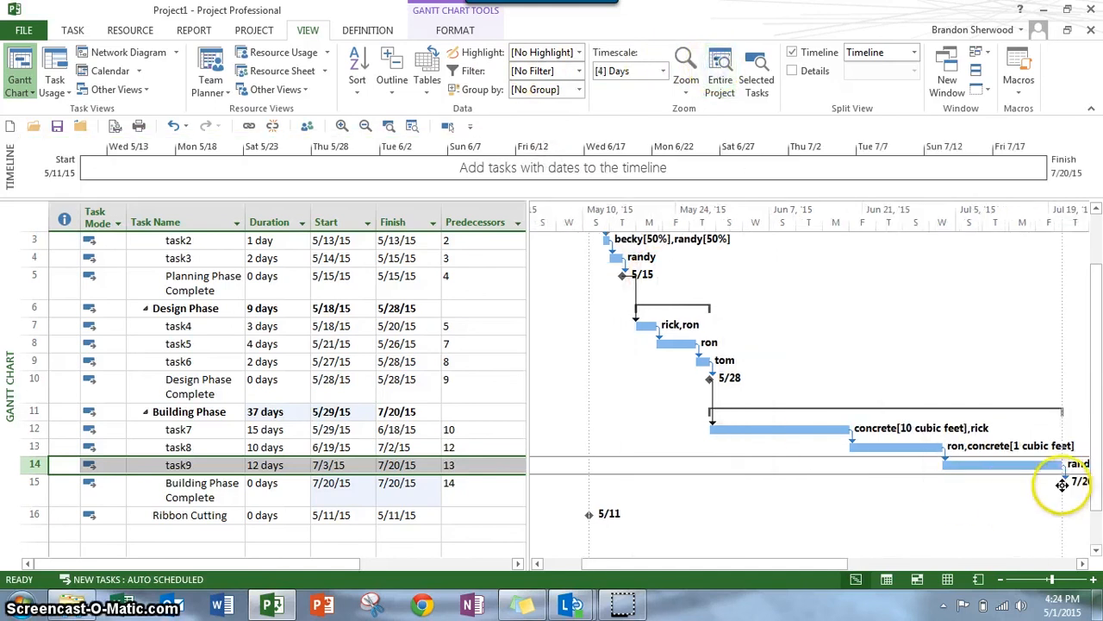
{"action": "left_click_drag", "start_coordinate": [1062, 482], "coordinate": [588, 514]}
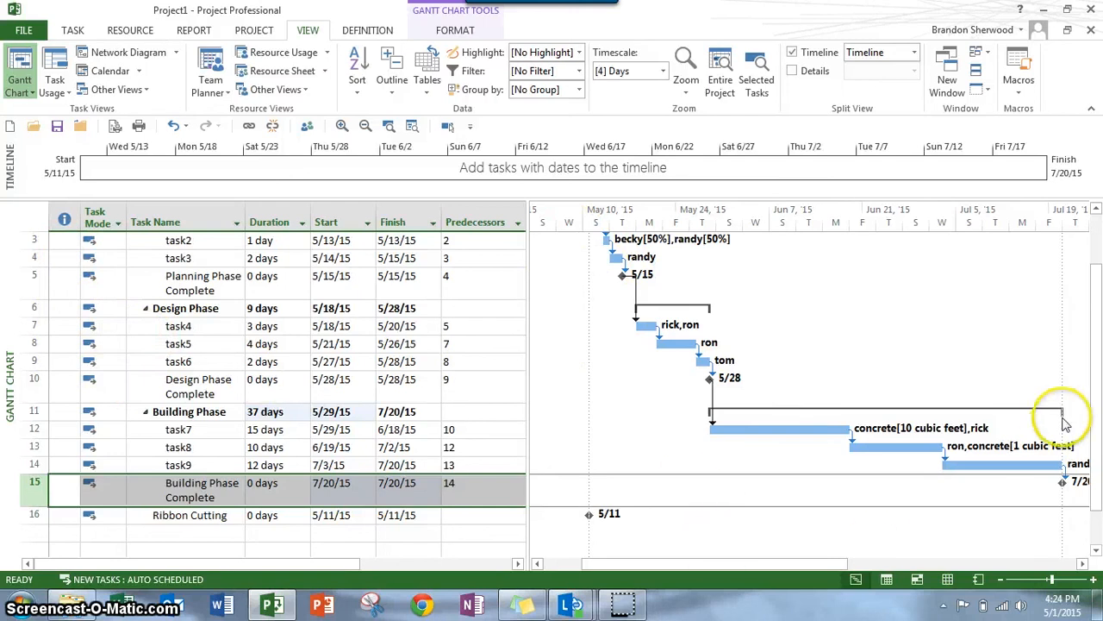
{"action": "left_click_drag", "start_coordinate": [1099, 407], "coordinate": [1097, 341]}
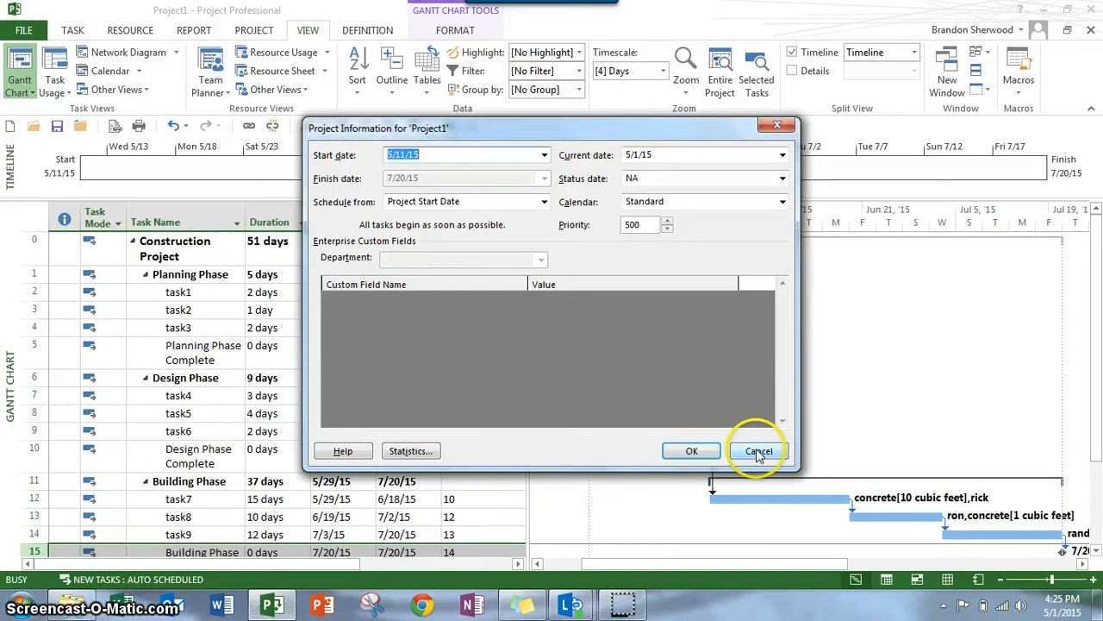
{"action": "left_click", "coordinate": [757, 449]}
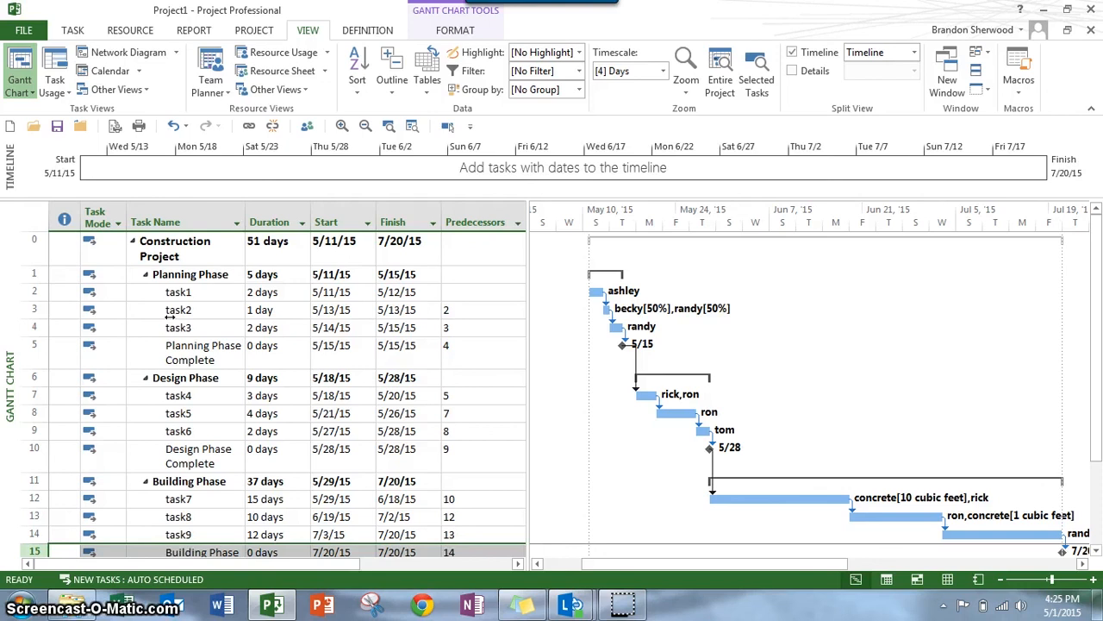
Select all tasks and set the default Baseline for the entire project
{"action": "left_click", "coordinate": [35, 217]}
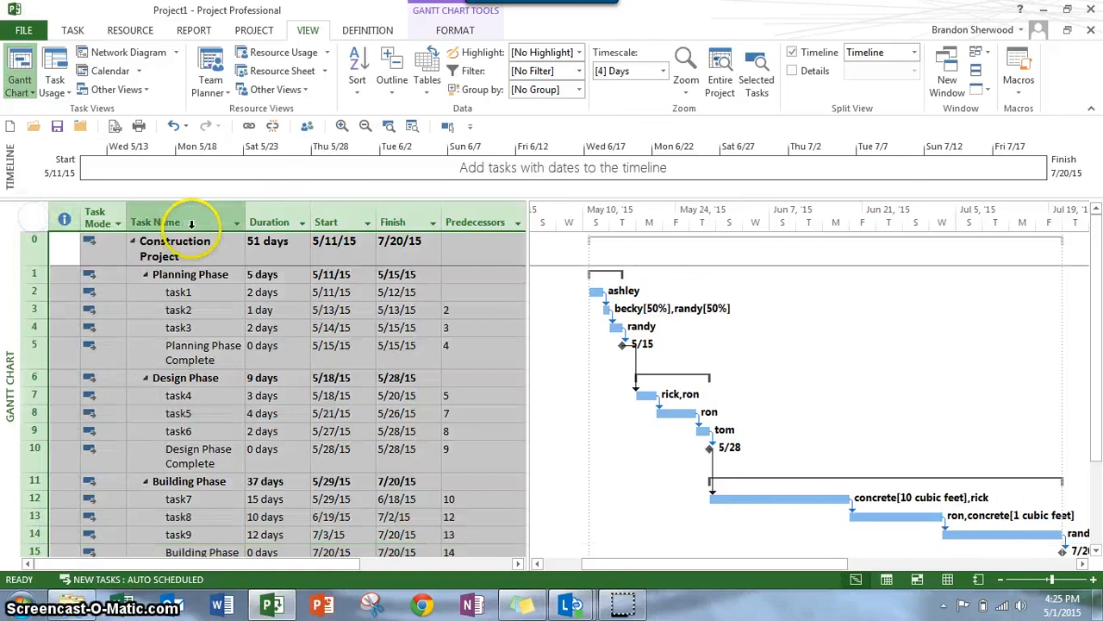
{"action": "left_click", "coordinate": [255, 29]}
{"action": "left_click", "coordinate": [437, 79]}
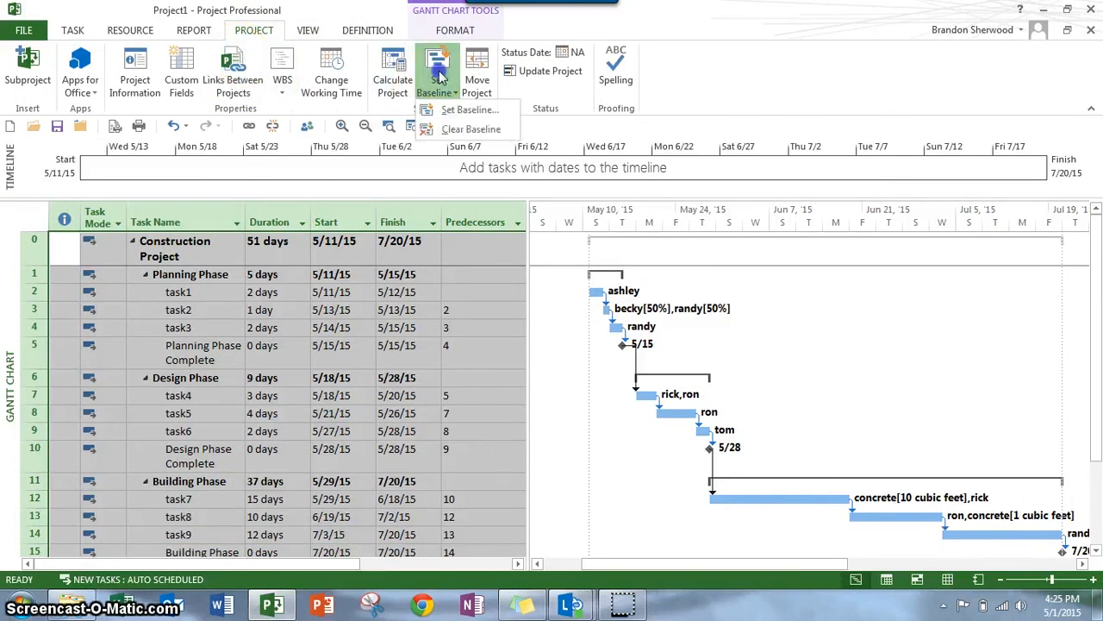
{"action": "left_click", "coordinate": [468, 109]}
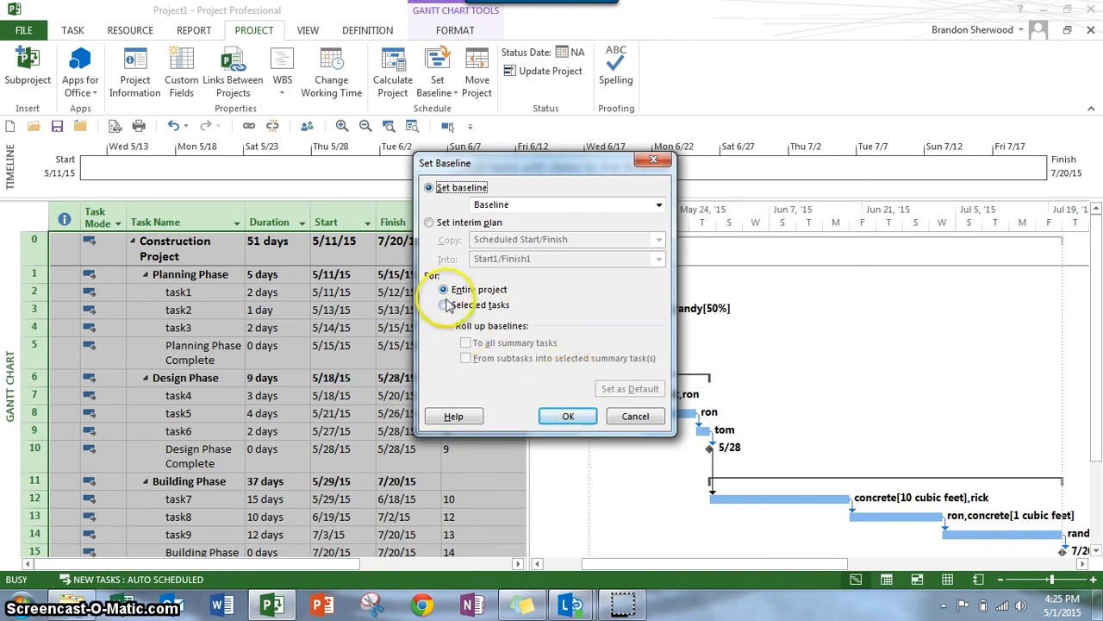
{"action": "left_click", "coordinate": [568, 417]}
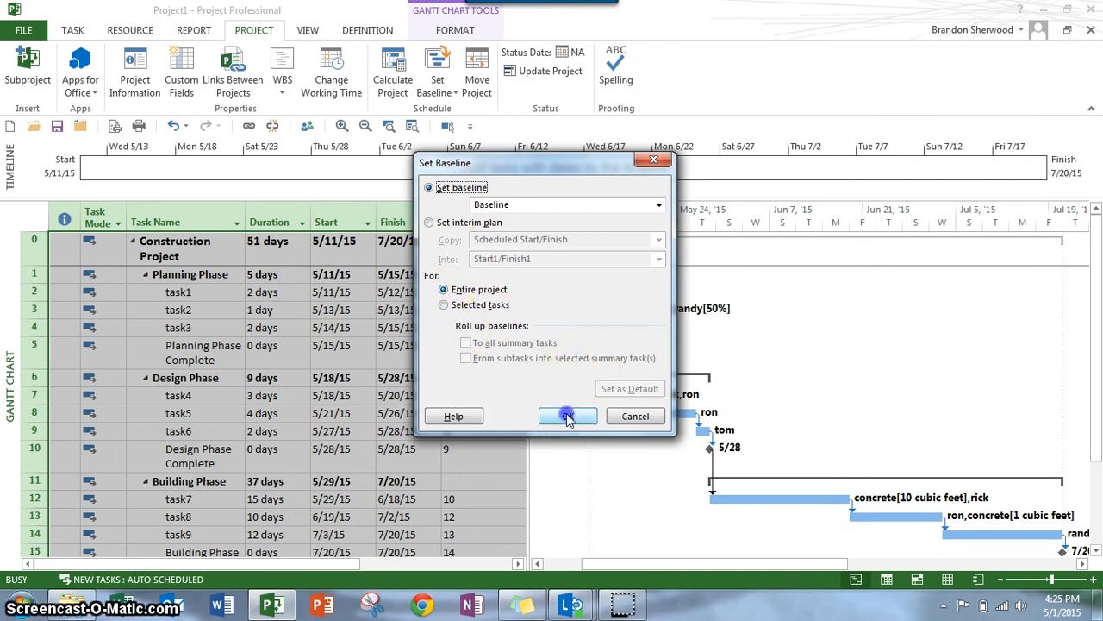